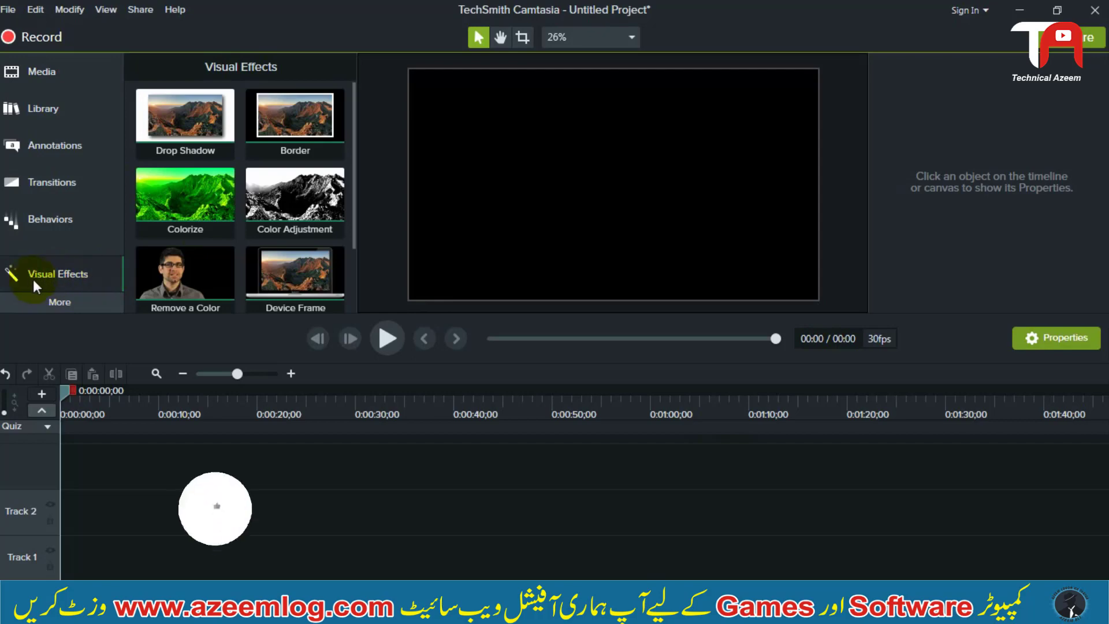
{"action": "scroll", "coordinate": [353, 202], "scroll_direction": "down", "scroll_amount": 3}
{"action": "left_click", "coordinate": [354, 96]}
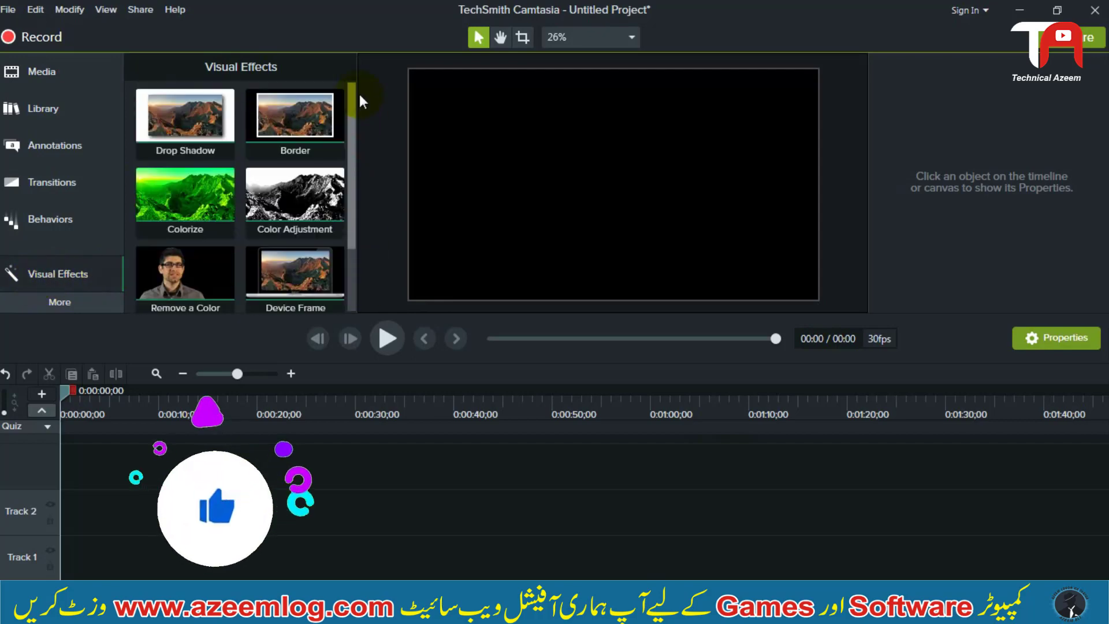
{"action": "left_click_drag", "start_coordinate": [350, 99], "coordinate": [348, 75]}
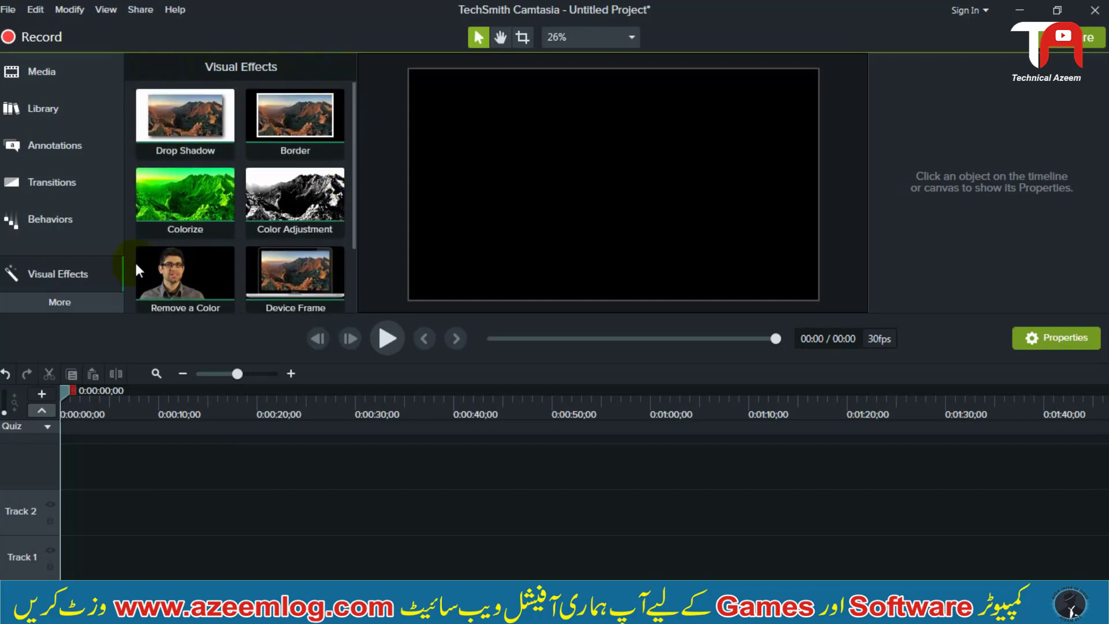
{"action": "left_click", "coordinate": [352, 139]}
{"action": "left_click_drag", "start_coordinate": [352, 141], "coordinate": [21, 75]}
Place Intro.mp4 at the start of Track 1 and enlarge it to 150% scale so it fills the canvas.
{"action": "left_click", "coordinate": [51, 80]}
{"action": "left_click_drag", "start_coordinate": [208, 109], "coordinate": [78, 556]}
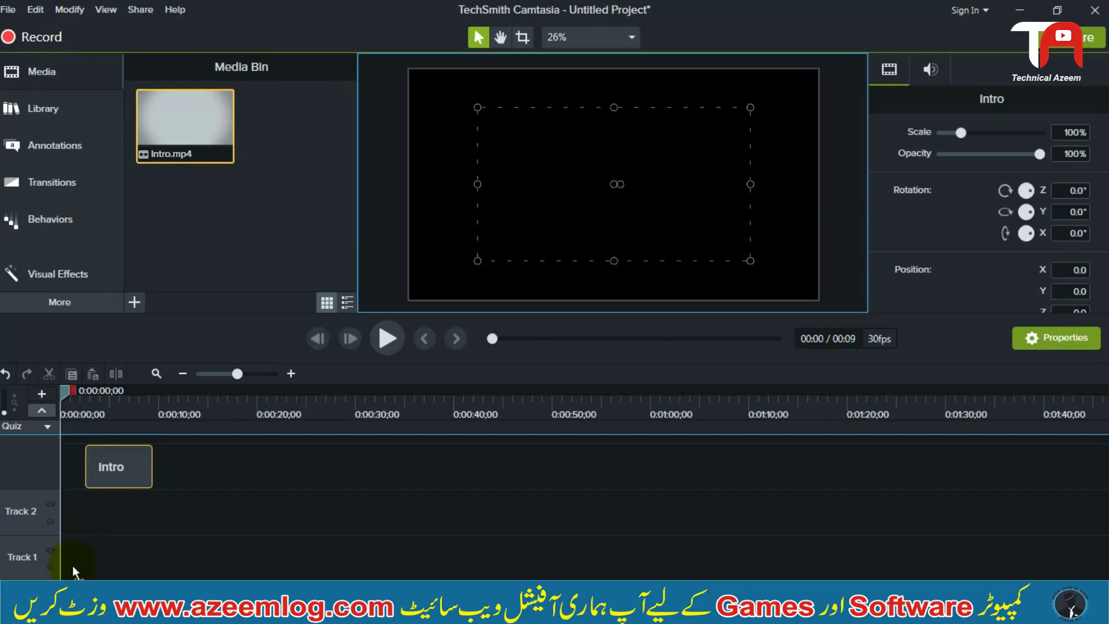
{"action": "left_click_drag", "start_coordinate": [72, 565], "coordinate": [55, 566]}
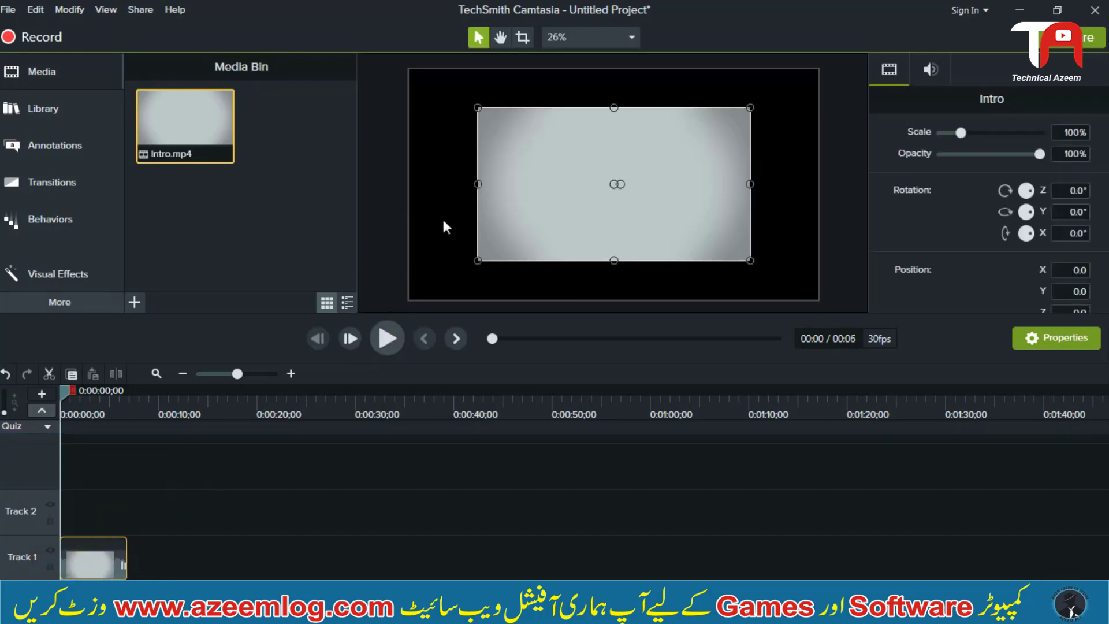
{"action": "left_click_drag", "start_coordinate": [477, 259], "coordinate": [409, 302]}
{"action": "left_click_drag", "start_coordinate": [749, 108], "coordinate": [805, 68]}
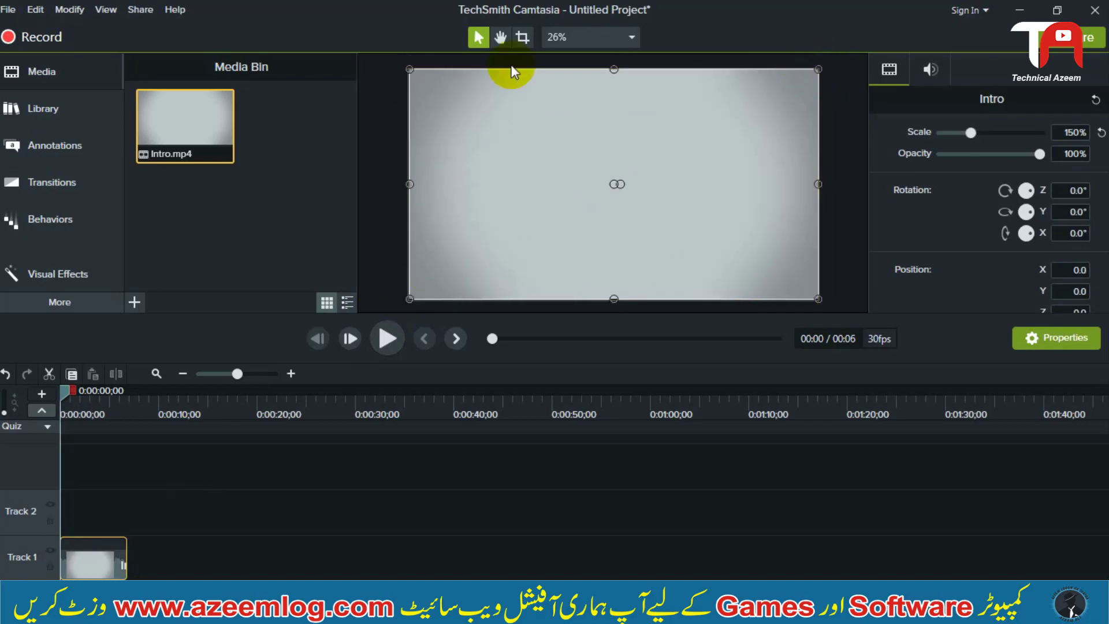
{"action": "left_click", "coordinate": [87, 276]}
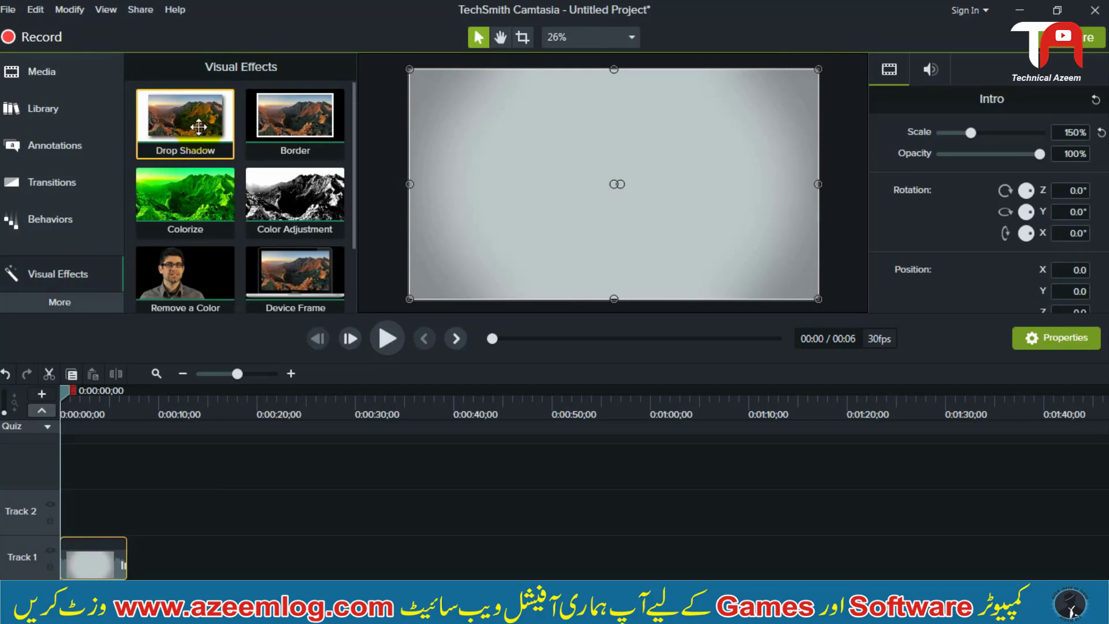
{"action": "left_click", "coordinate": [154, 443]}
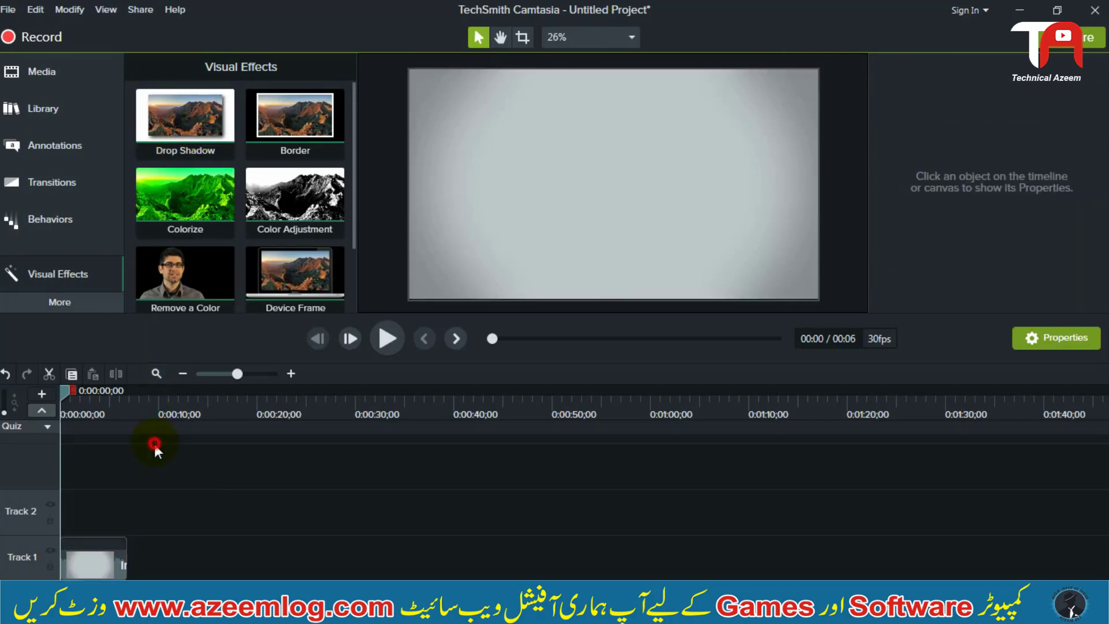
Import the Subscribe 3 video from the Video Data folder into the Media Bin.
{"action": "left_click", "coordinate": [91, 88]}
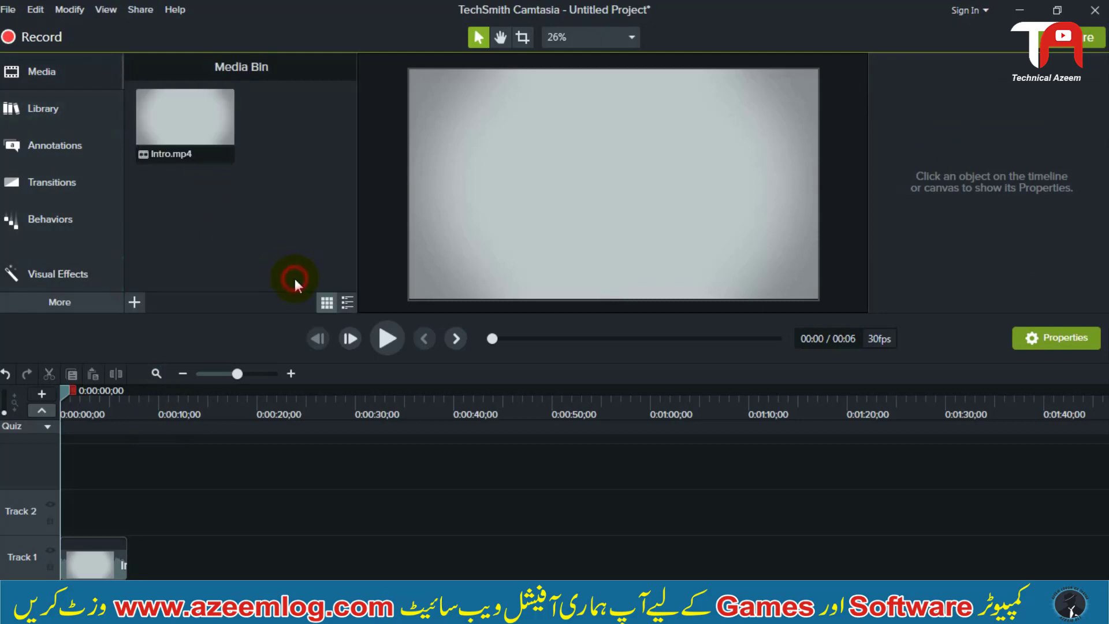
{"action": "left_click", "coordinate": [134, 302]}
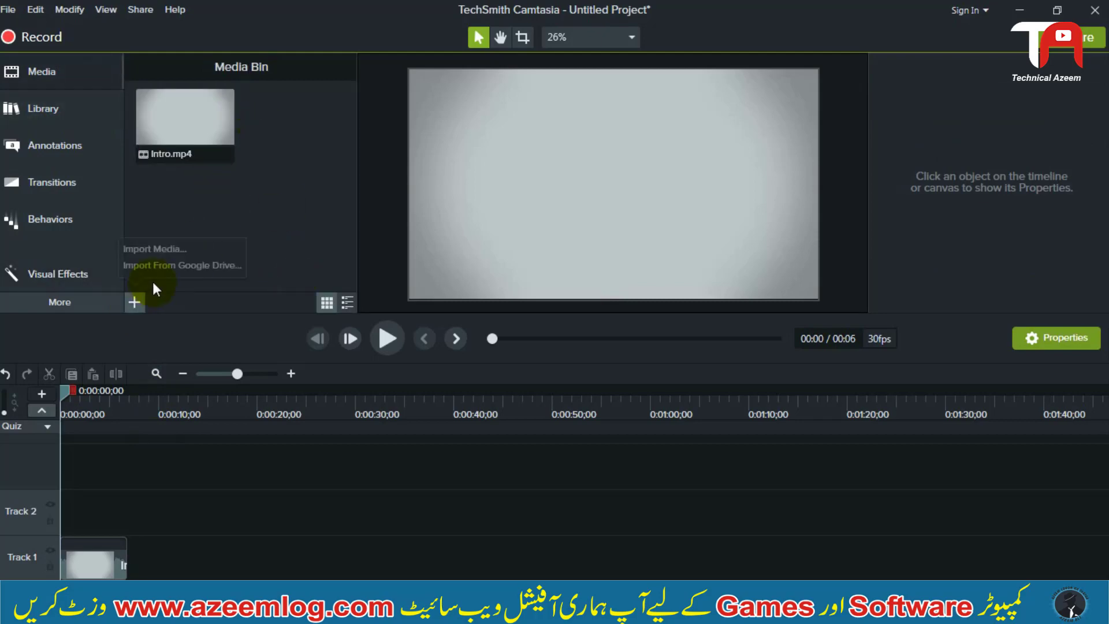
{"action": "left_click", "coordinate": [175, 248]}
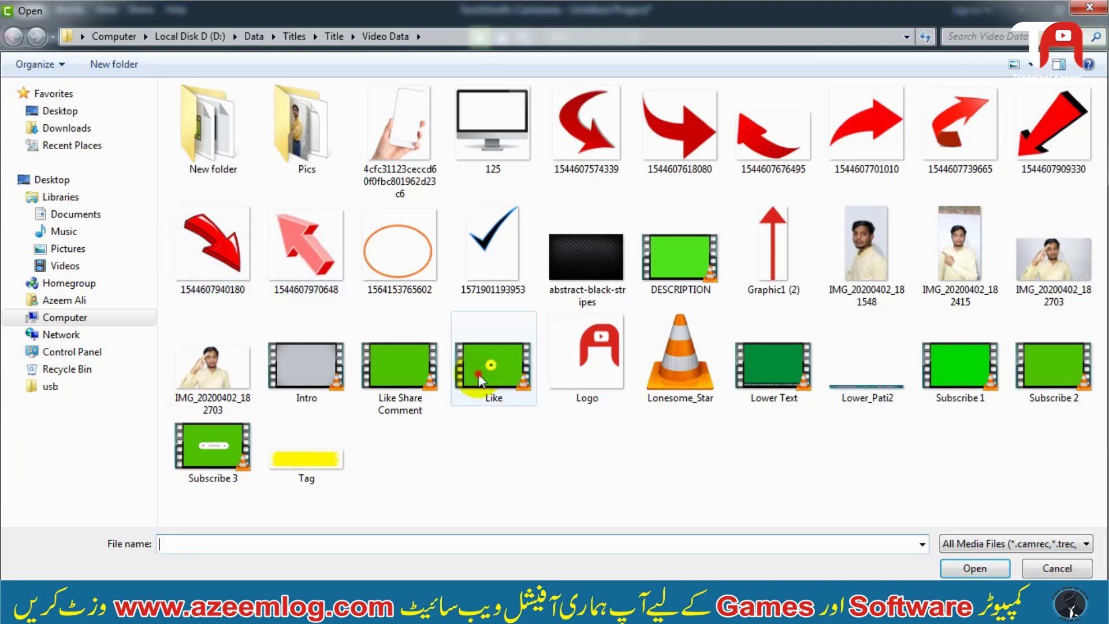
{"action": "left_click", "coordinate": [480, 381]}
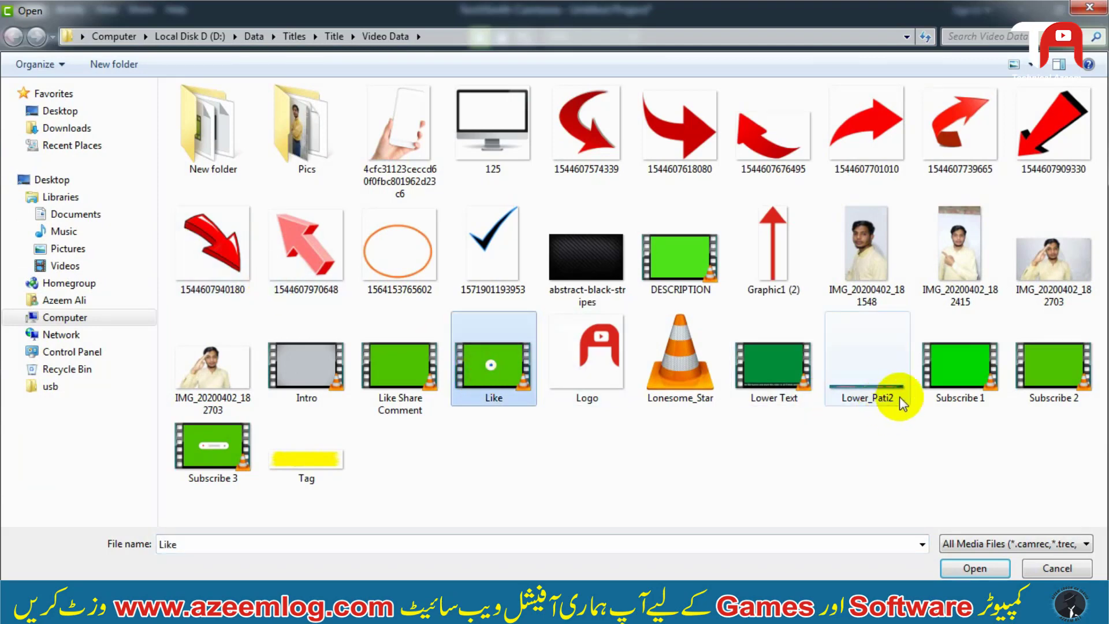
{"action": "left_click", "coordinate": [1039, 369]}
{"action": "left_click", "coordinate": [215, 449]}
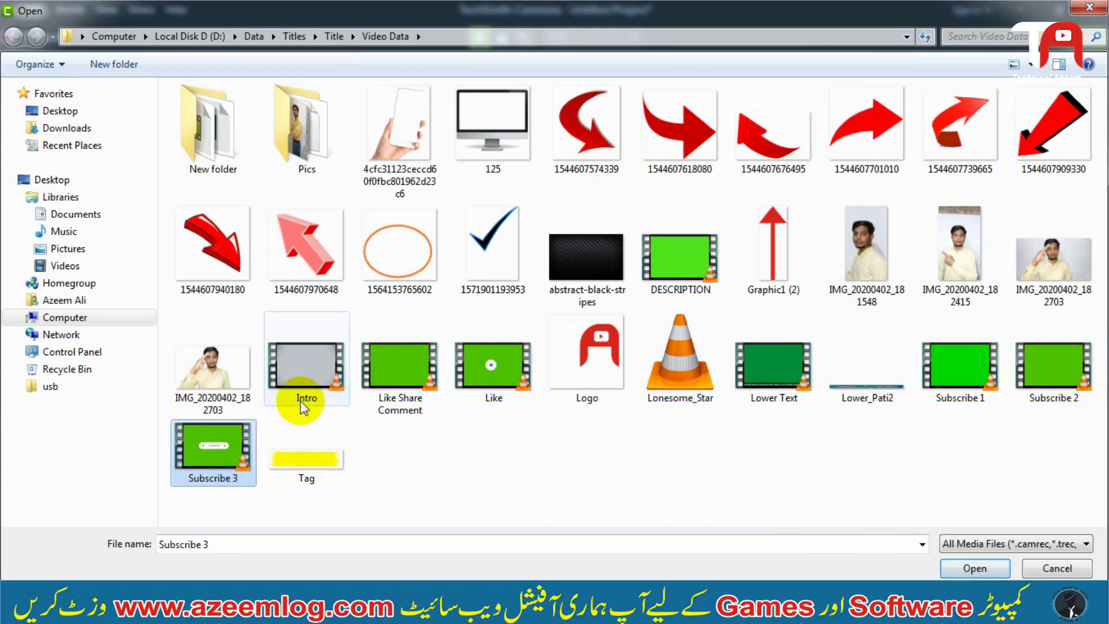
{"action": "left_click", "coordinate": [983, 565]}
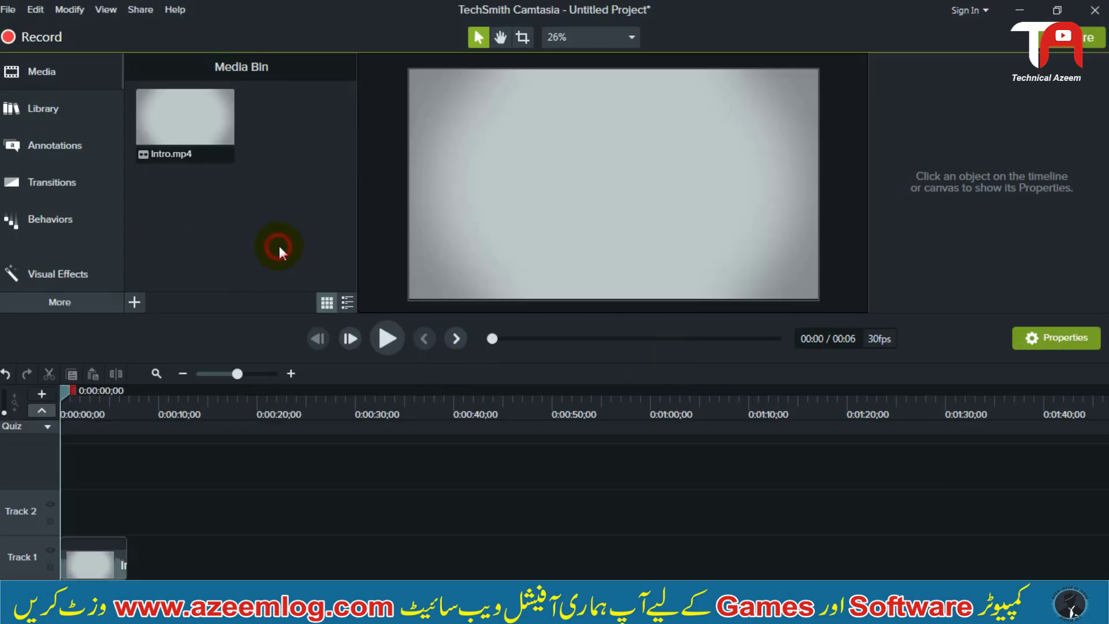
Import the 1440x900_Zixpk_HD_Wallpaper_230-2 image from Local Disk (E:) into the Media Bin.
{"action": "left_click", "coordinate": [136, 302]}
{"action": "left_click", "coordinate": [164, 255]}
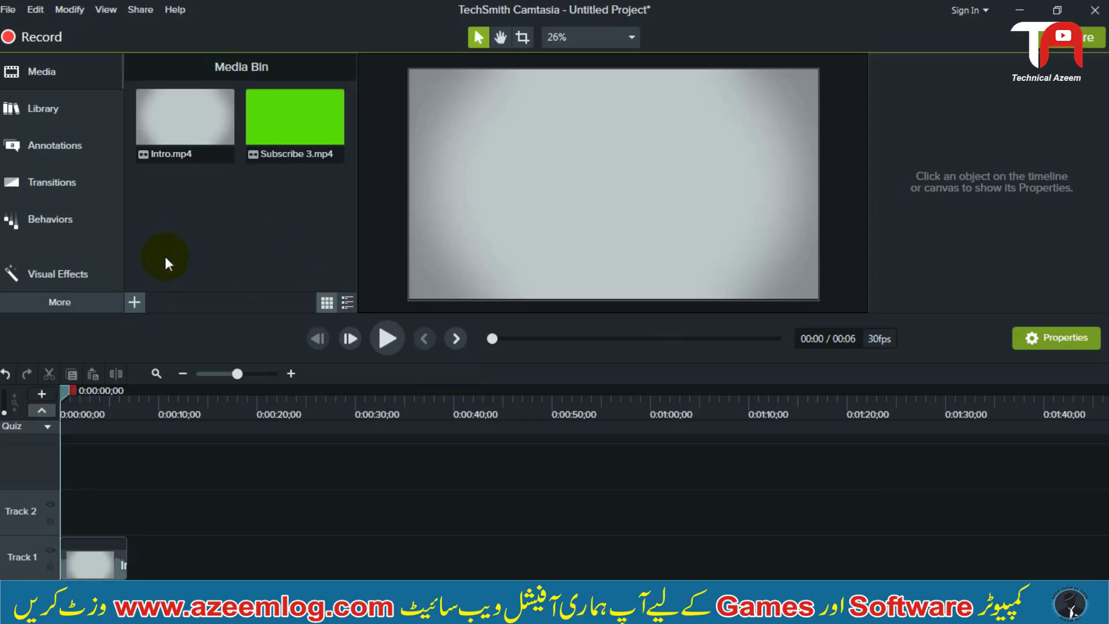
{"action": "left_click", "coordinate": [102, 324]}
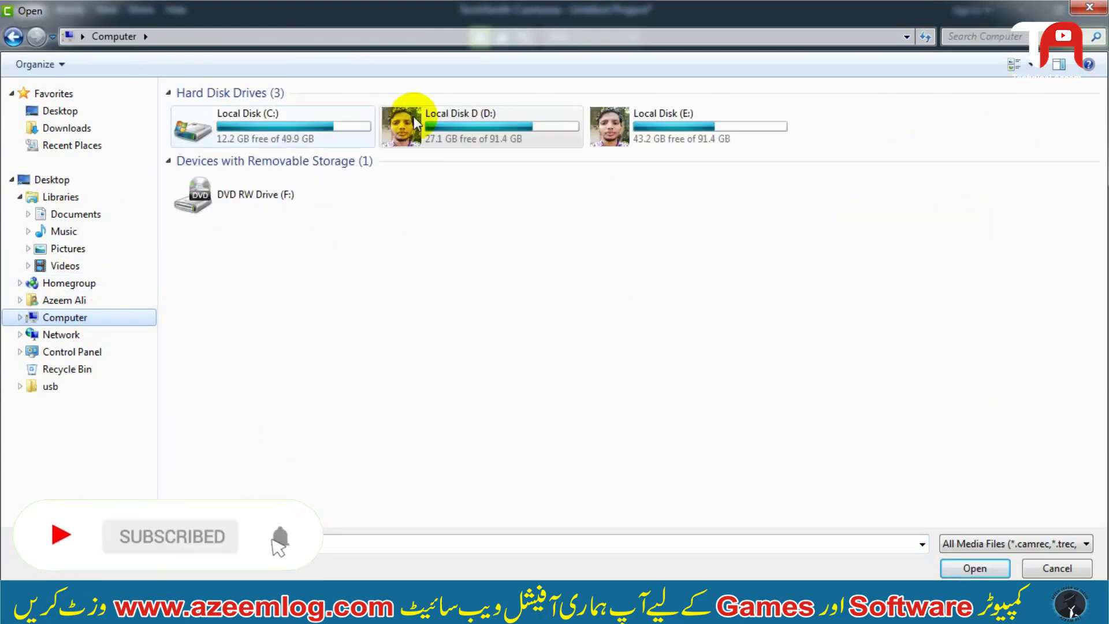
{"action": "left_click", "coordinate": [660, 140]}
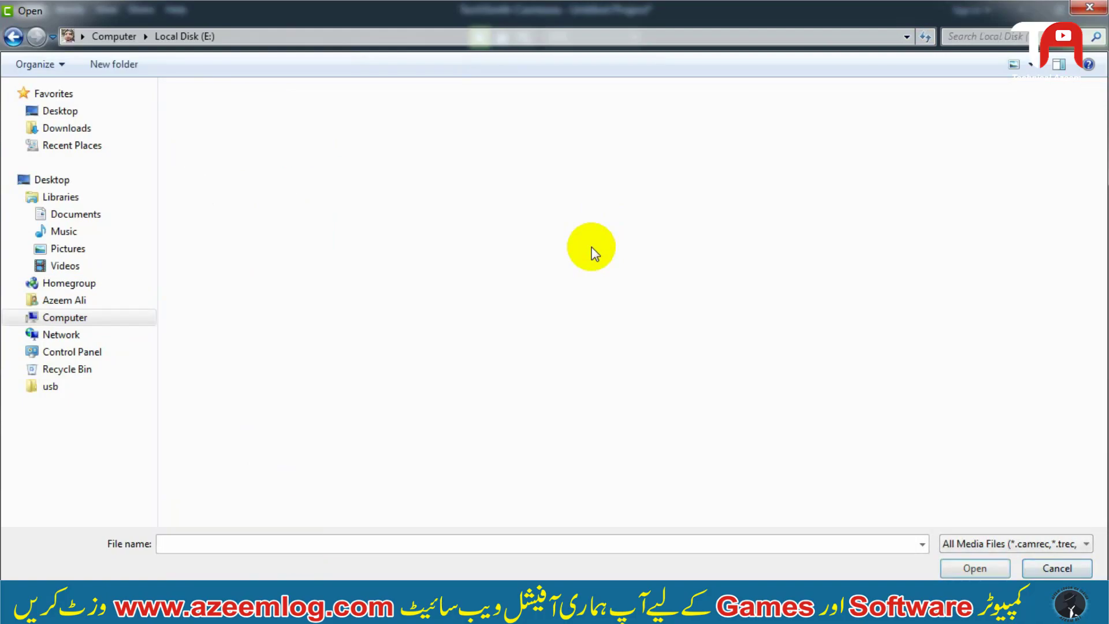
{"action": "left_click", "coordinate": [593, 248]}
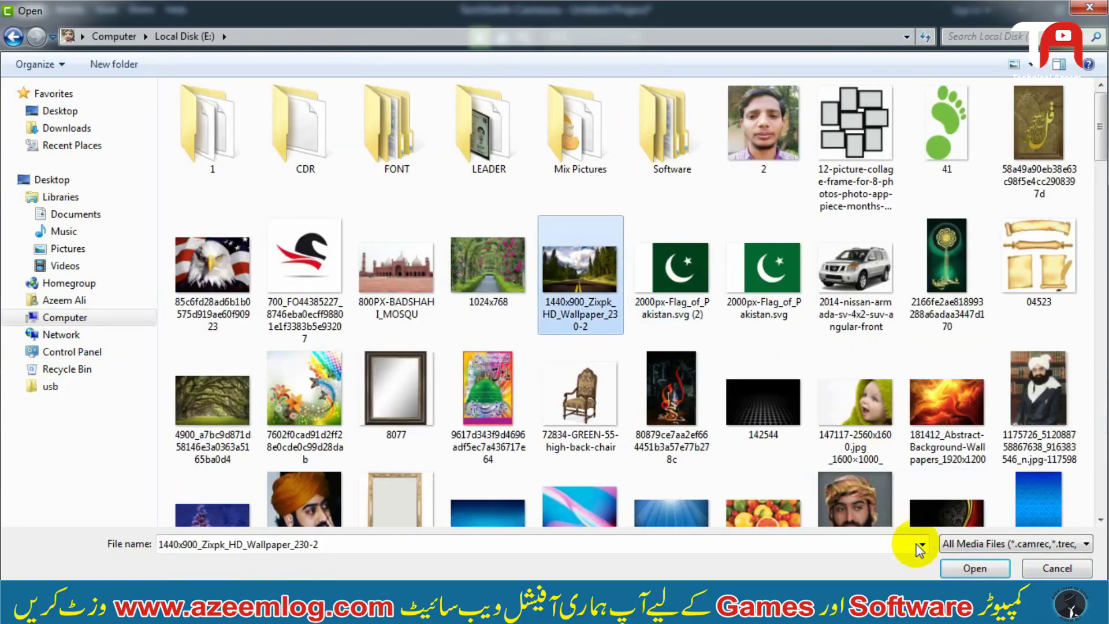
{"action": "left_click", "coordinate": [974, 568]}
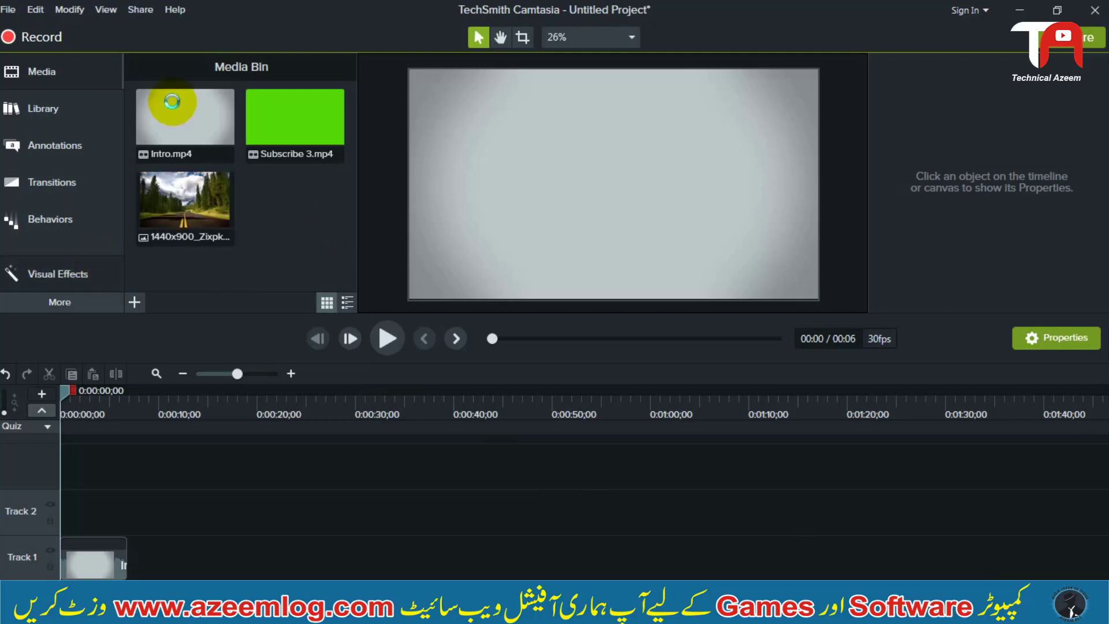
Place the imported road wallpaper near the start of Track 2 and preview it at 0:00:03;25.
{"action": "left_click", "coordinate": [23, 71]}
{"action": "left_click_drag", "start_coordinate": [183, 203], "coordinate": [67, 518]}
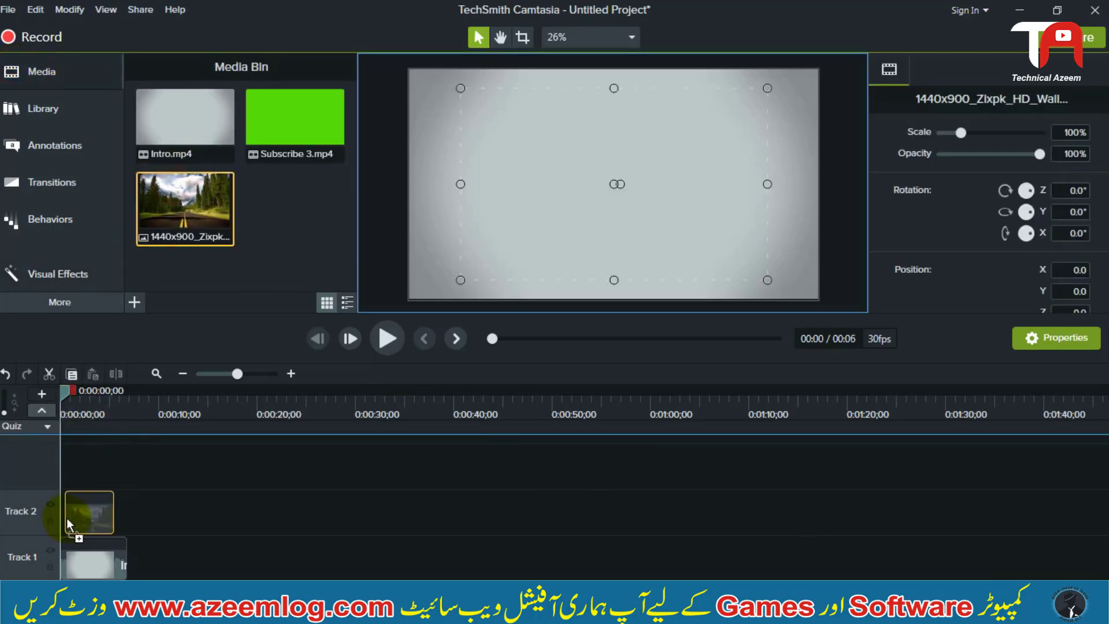
{"action": "left_click", "coordinate": [98, 400]}
{"action": "left_click", "coordinate": [141, 507]}
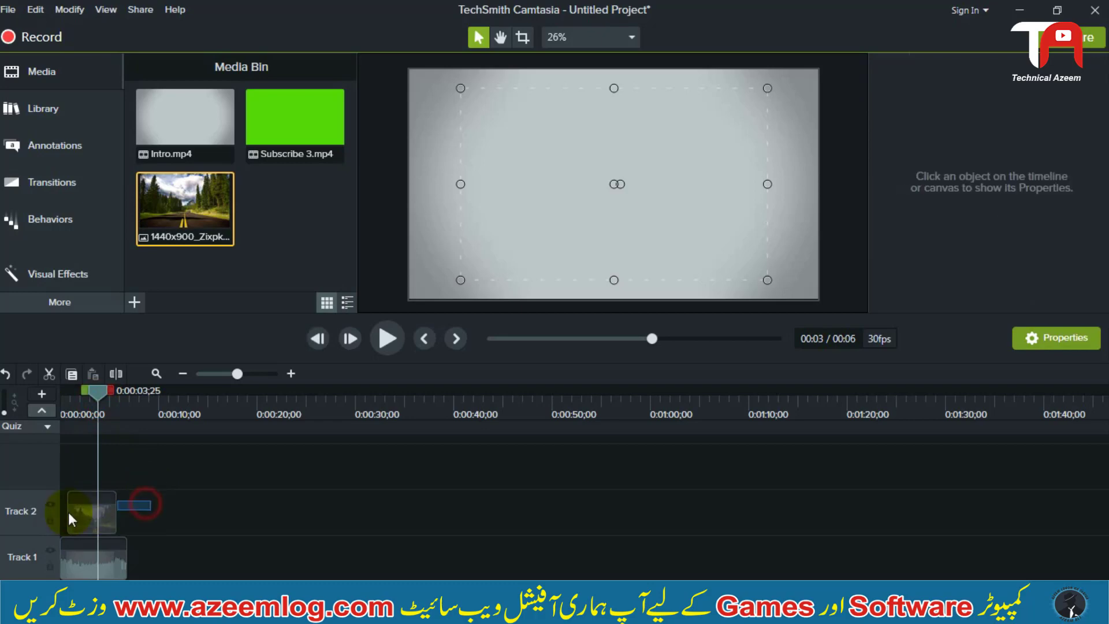
{"action": "left_click", "coordinate": [72, 512]}
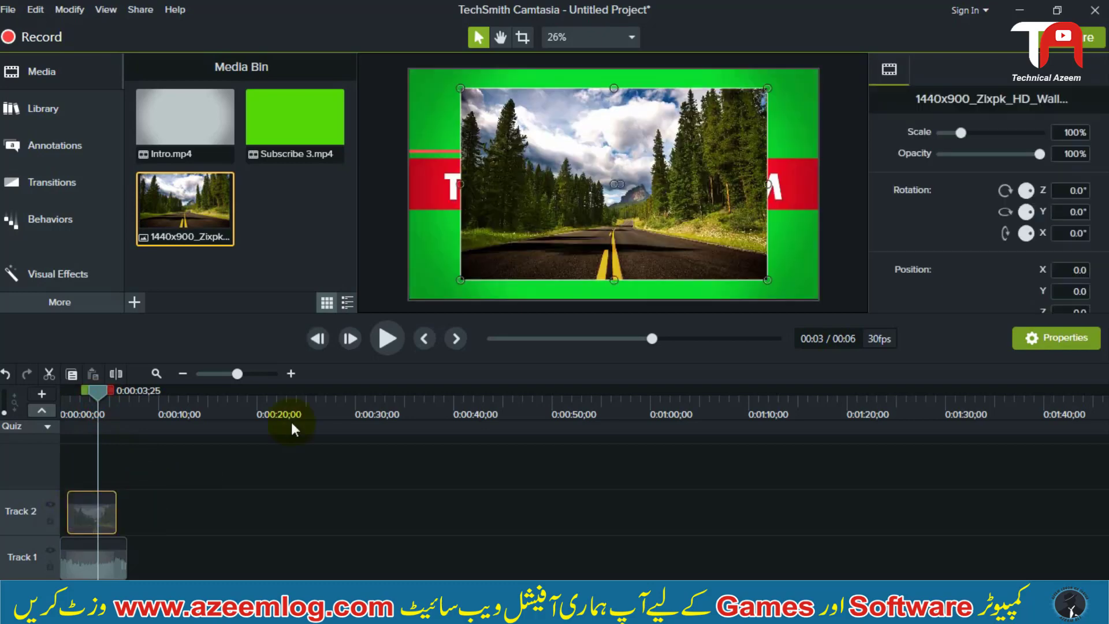
Apply the Drop Shadow visual effect to the wallpaper image on Track 2.
{"action": "left_click", "coordinate": [271, 279]}
{"action": "left_click", "coordinate": [88, 308]}
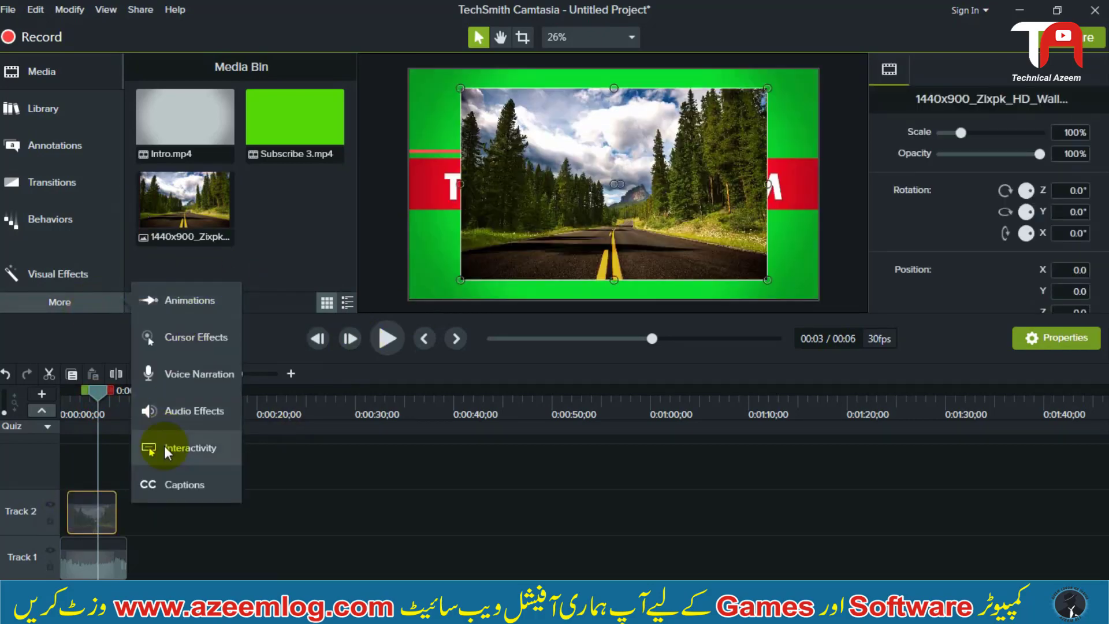
{"action": "left_click", "coordinate": [100, 283]}
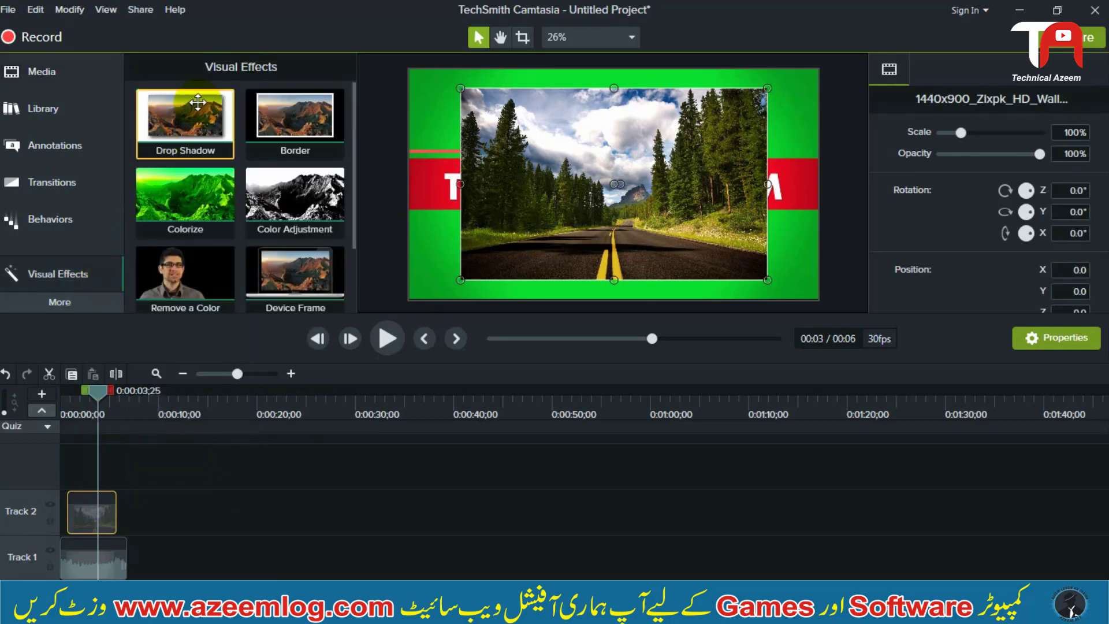
{"action": "left_click_drag", "start_coordinate": [185, 119], "coordinate": [103, 513]}
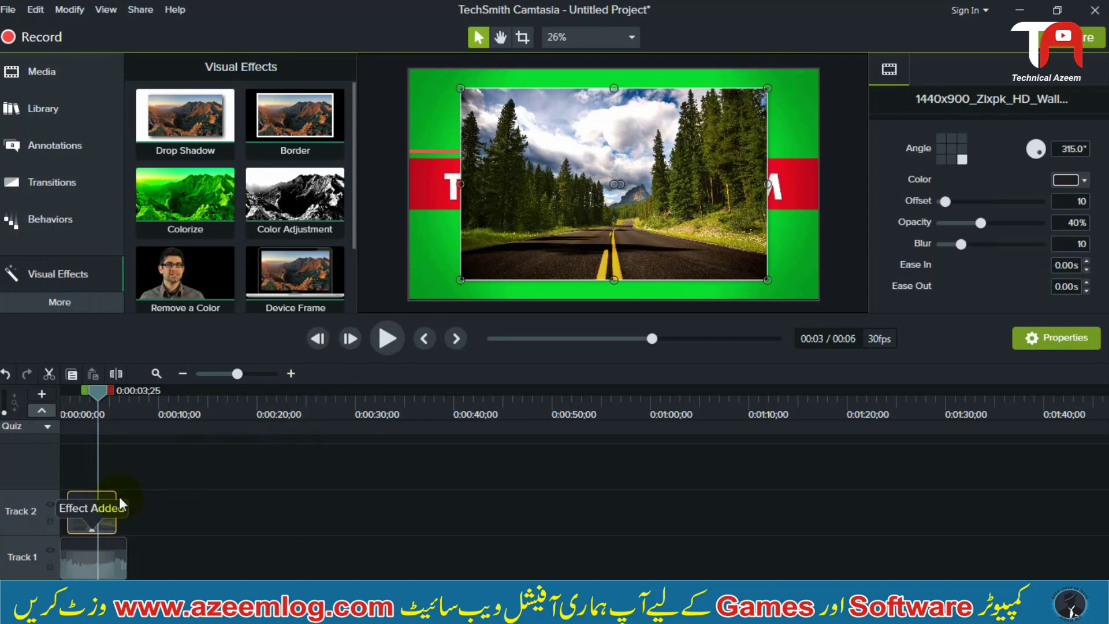
Set the wallpaper's drop shadow opacity to 100% and its offset to 23.
{"action": "left_click", "coordinate": [121, 504]}
{"action": "left_click", "coordinate": [624, 254]}
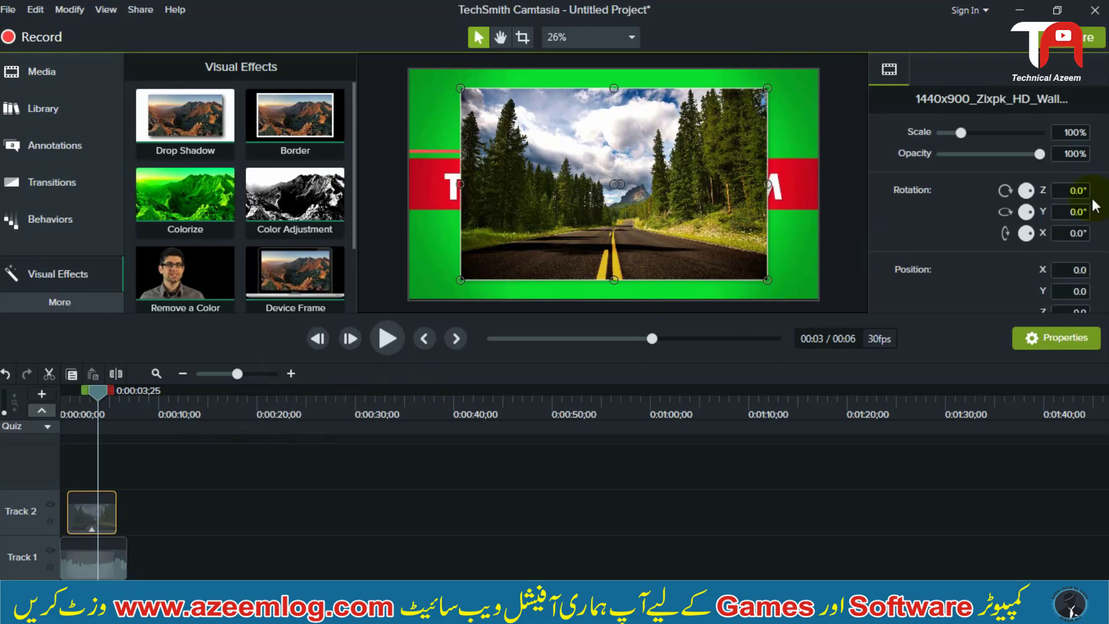
{"action": "scroll", "coordinate": [1095, 205], "scroll_direction": "down", "scroll_amount": 4}
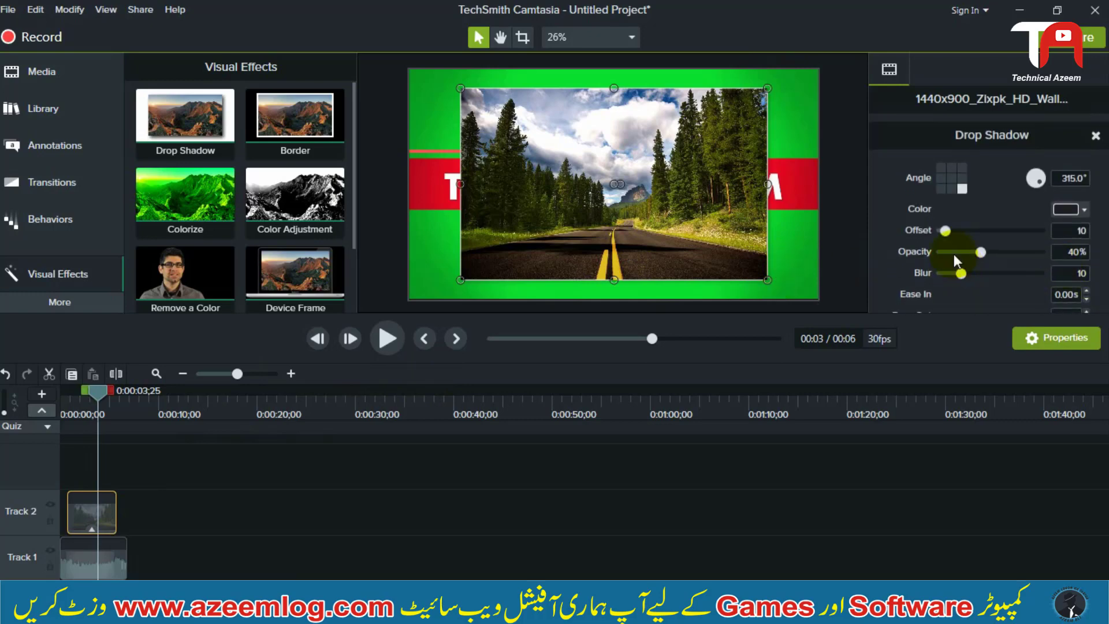
{"action": "left_click_drag", "start_coordinate": [983, 254], "coordinate": [1042, 254]}
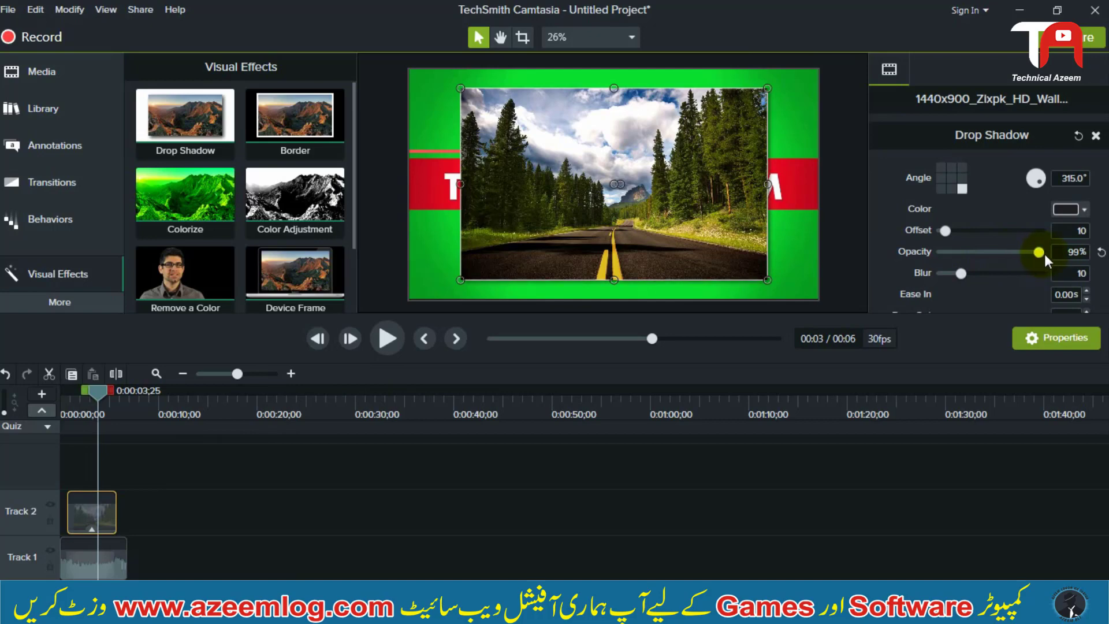
{"action": "mouse_move", "coordinate": [945, 230]}
{"action": "left_mouse_down"}
{"action": "mouse_move", "coordinate": [1030, 232]}
{"action": "mouse_move", "coordinate": [953, 237]}
{"action": "left_mouse_up"}
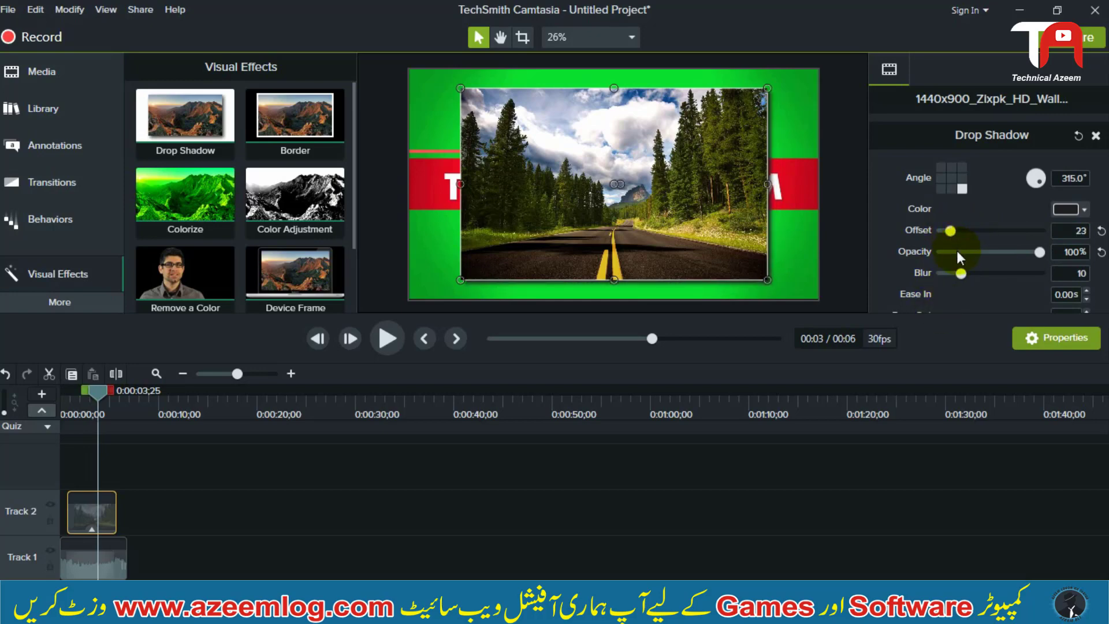
Try different blur amounts on the drop shadow and settle on a blur of 7.
{"action": "mouse_move", "coordinate": [984, 279]}
{"action": "left_mouse_down"}
{"action": "mouse_move", "coordinate": [1038, 283]}
{"action": "mouse_move", "coordinate": [948, 284]}
{"action": "left_mouse_up"}
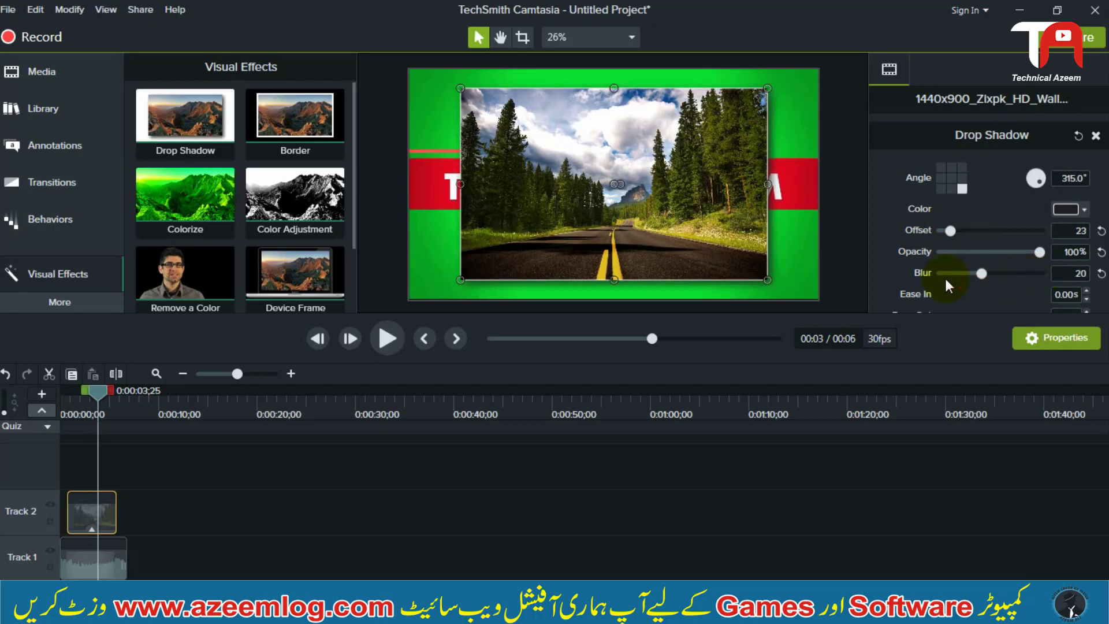
{"action": "left_click", "coordinate": [943, 274]}
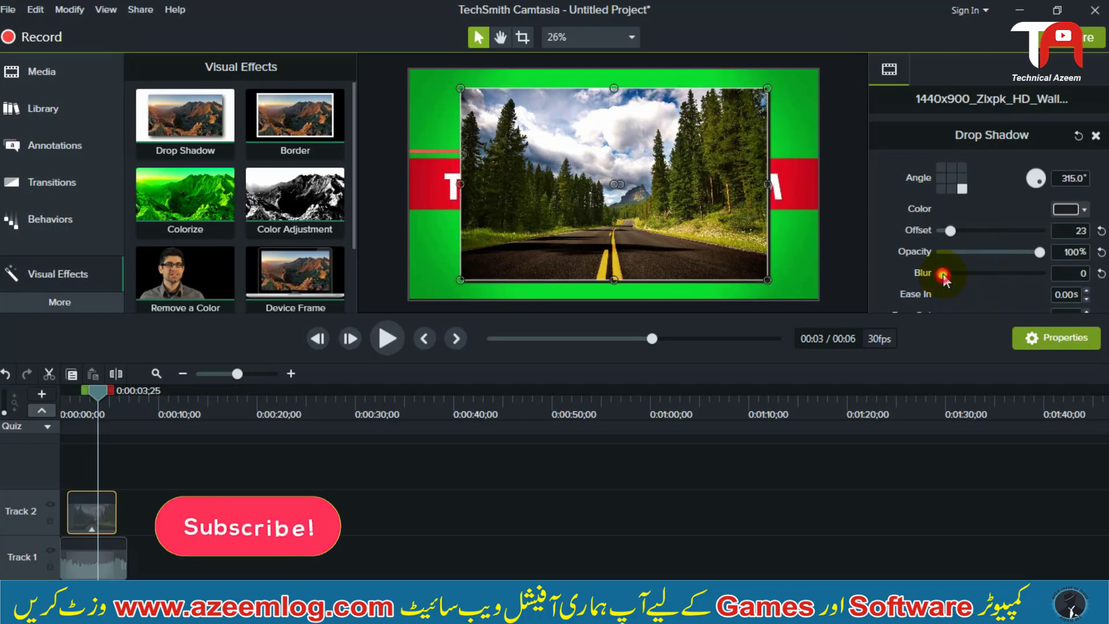
{"action": "left_click", "coordinate": [844, 472]}
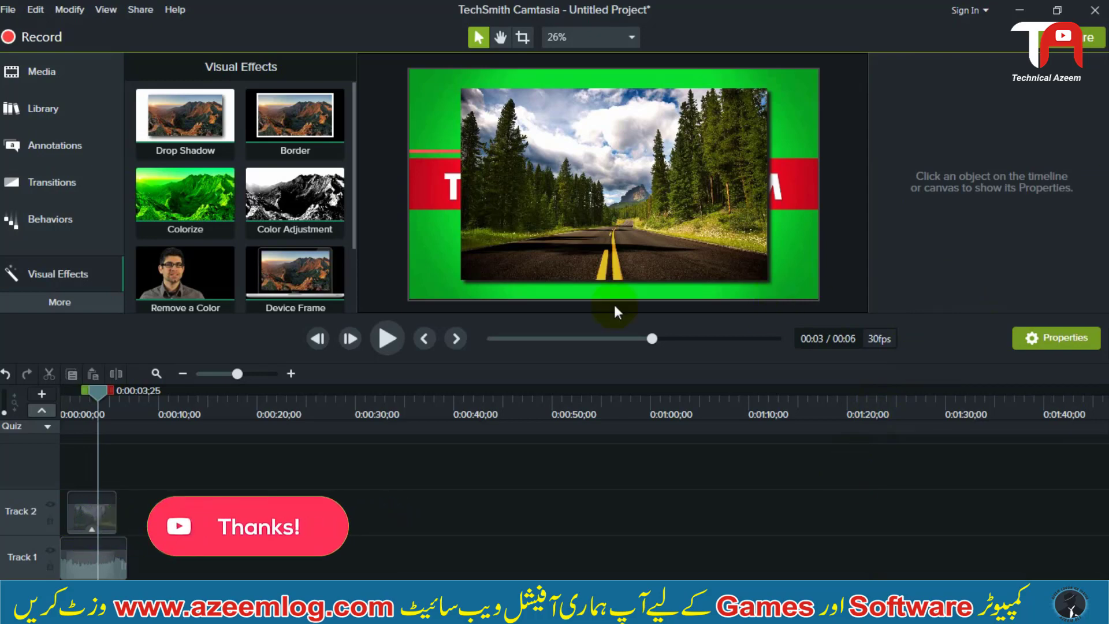
Change the angle of the wallpaper's drop shadow to 270° so it falls straight down.
{"action": "left_click", "coordinate": [92, 511]}
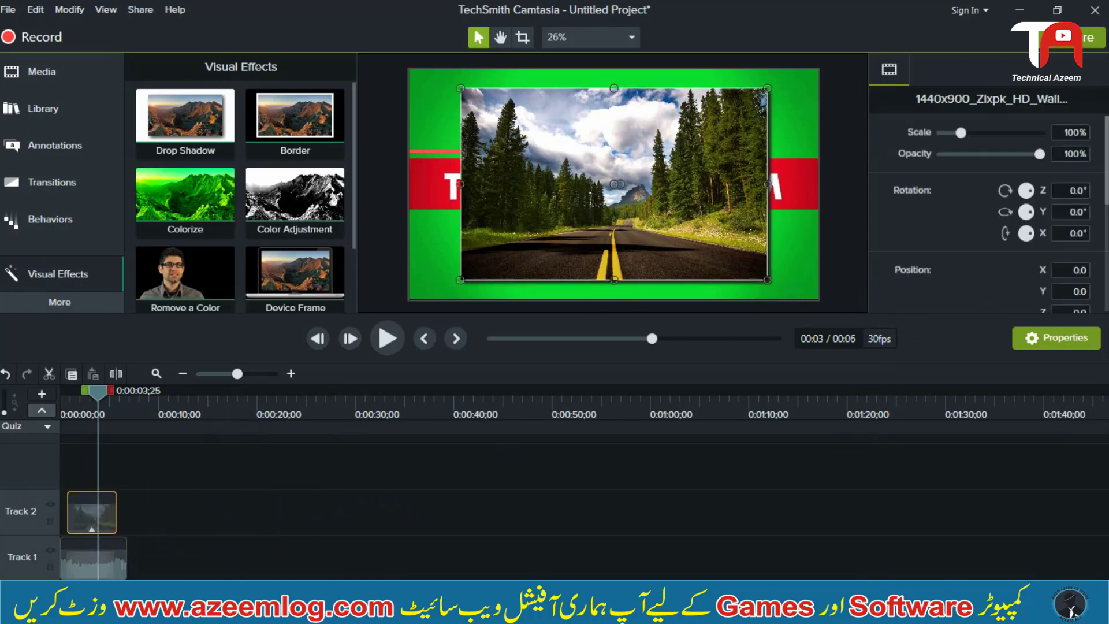
{"action": "scroll", "coordinate": [988, 214], "scroll_direction": "down", "scroll_amount": 5}
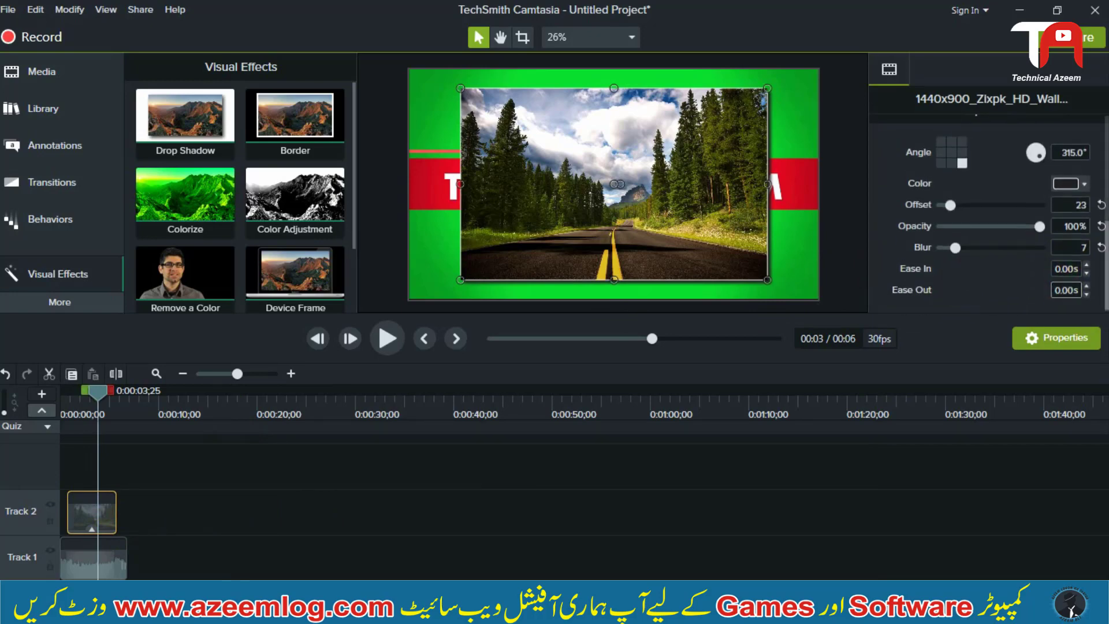
{"action": "scroll", "coordinate": [1061, 287], "scroll_direction": "up", "scroll_amount": 3}
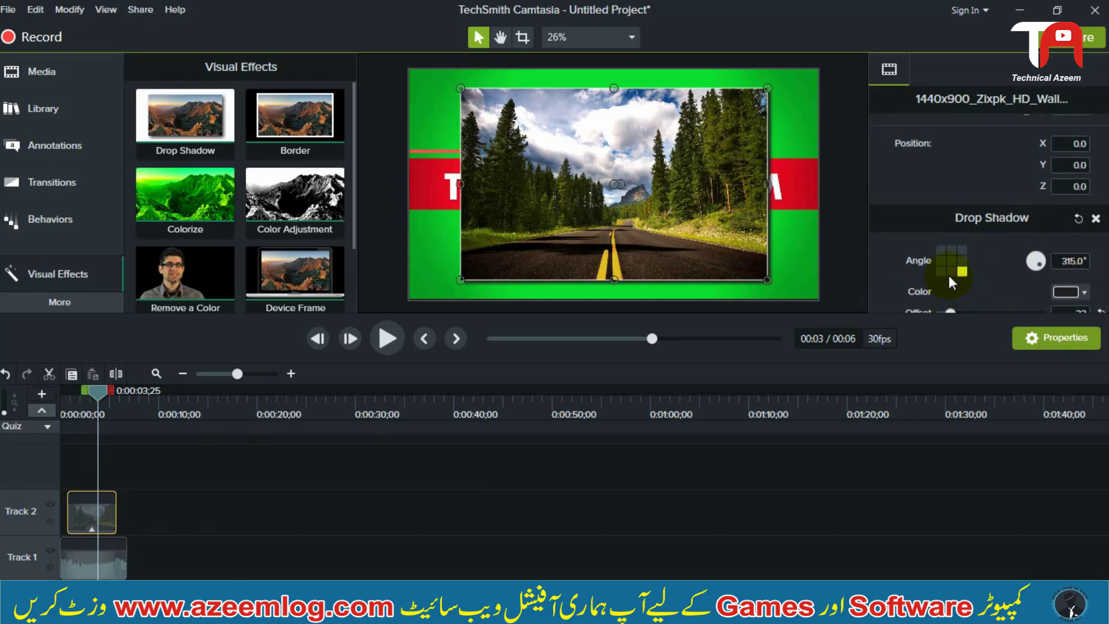
{"action": "left_click", "coordinate": [950, 272]}
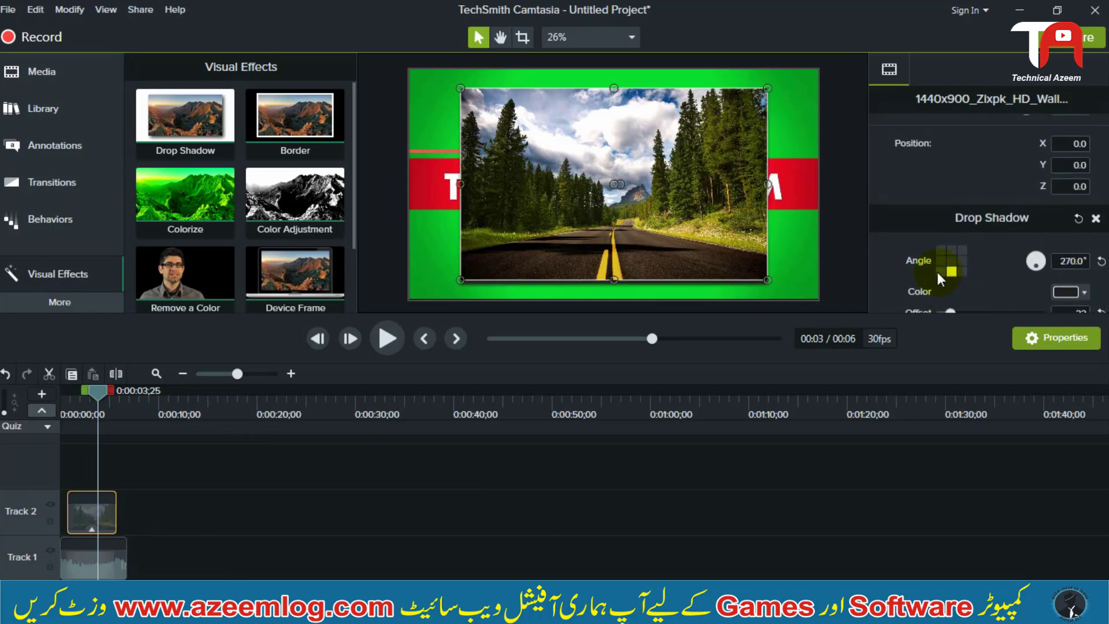
Try drop shadow angles of 225°, 135° and 45° on the wallpaper and view the image deselected.
{"action": "left_click", "coordinate": [939, 273]}
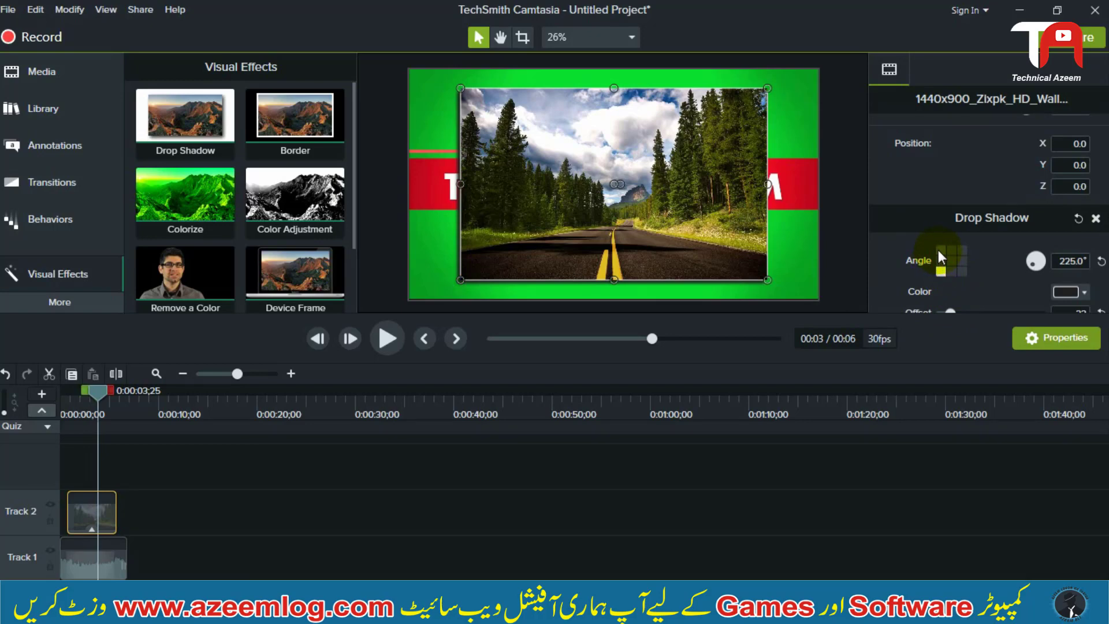
{"action": "left_click", "coordinate": [949, 248]}
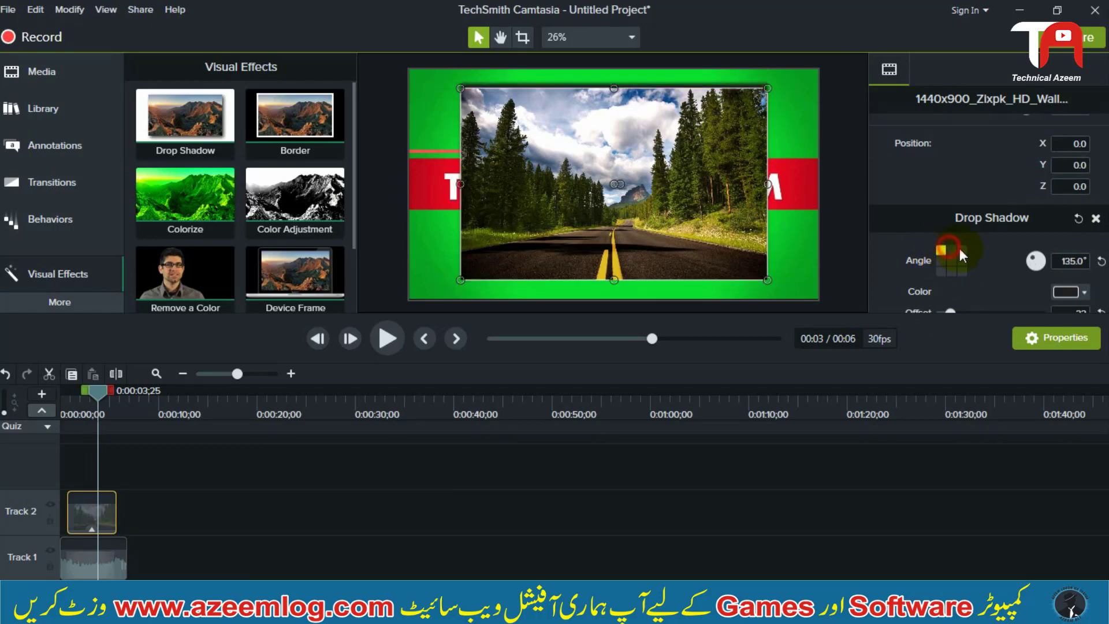
{"action": "left_click", "coordinate": [963, 252]}
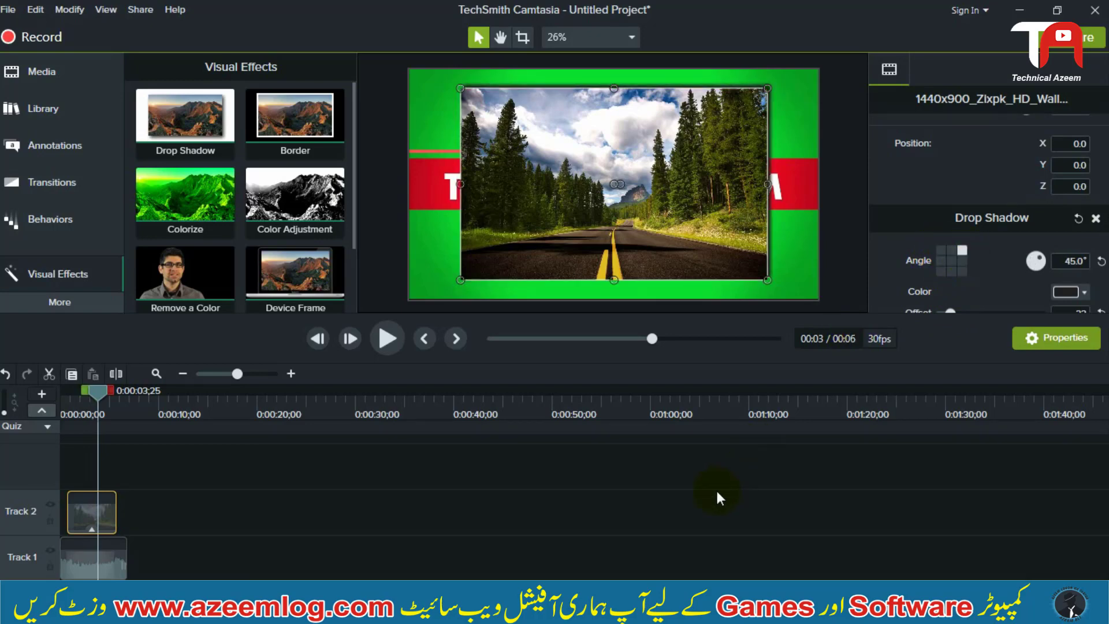
{"action": "left_click_drag", "start_coordinate": [718, 495], "coordinate": [86, 508]}
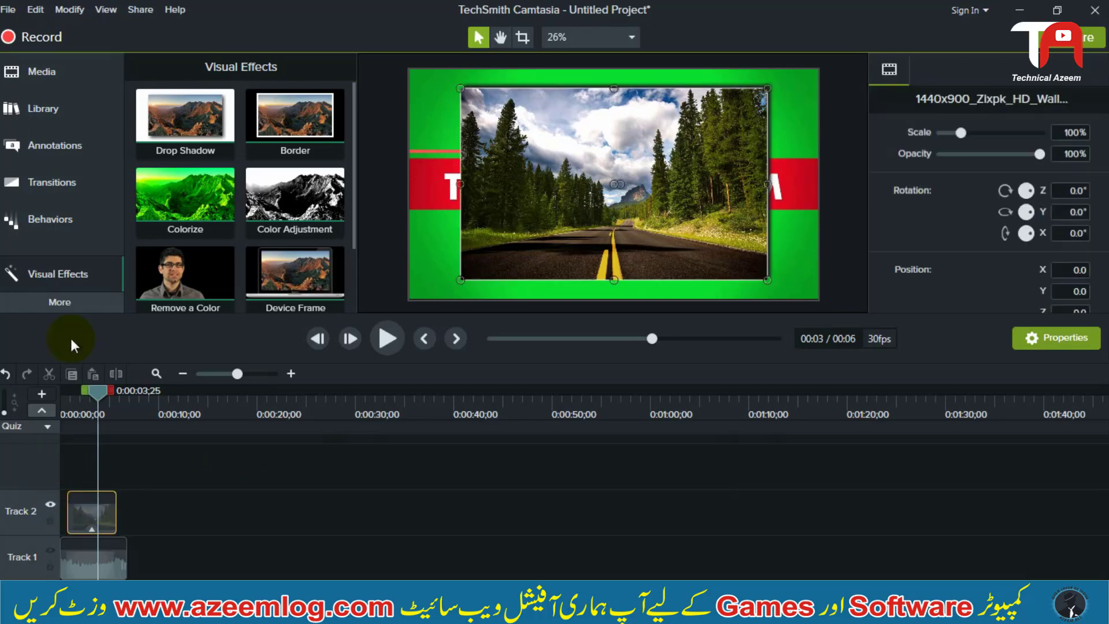
{"action": "left_click", "coordinate": [156, 495]}
{"action": "left_click", "coordinate": [99, 508]}
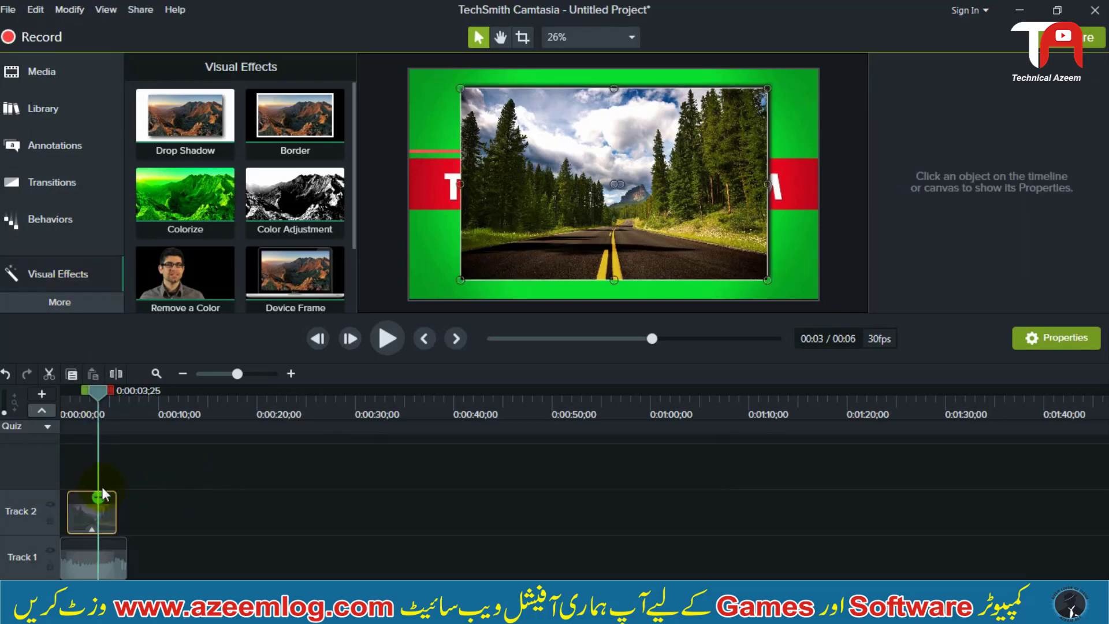
{"action": "left_click", "coordinate": [194, 487]}
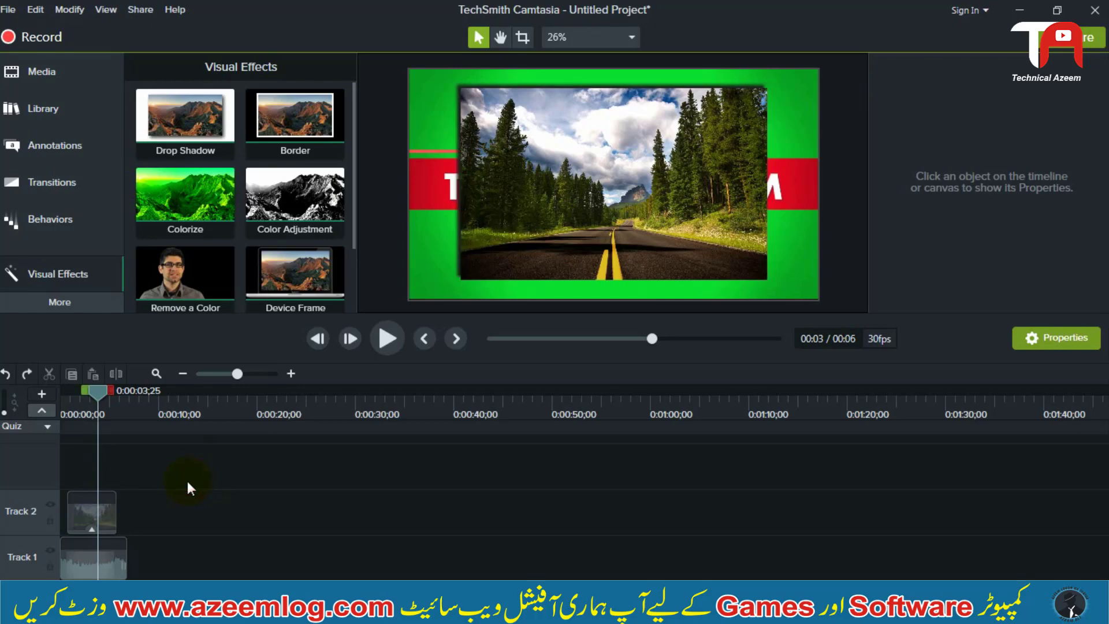
Apply the Border visual effect to the wallpaper image on Track 2.
{"action": "left_click", "coordinate": [84, 511]}
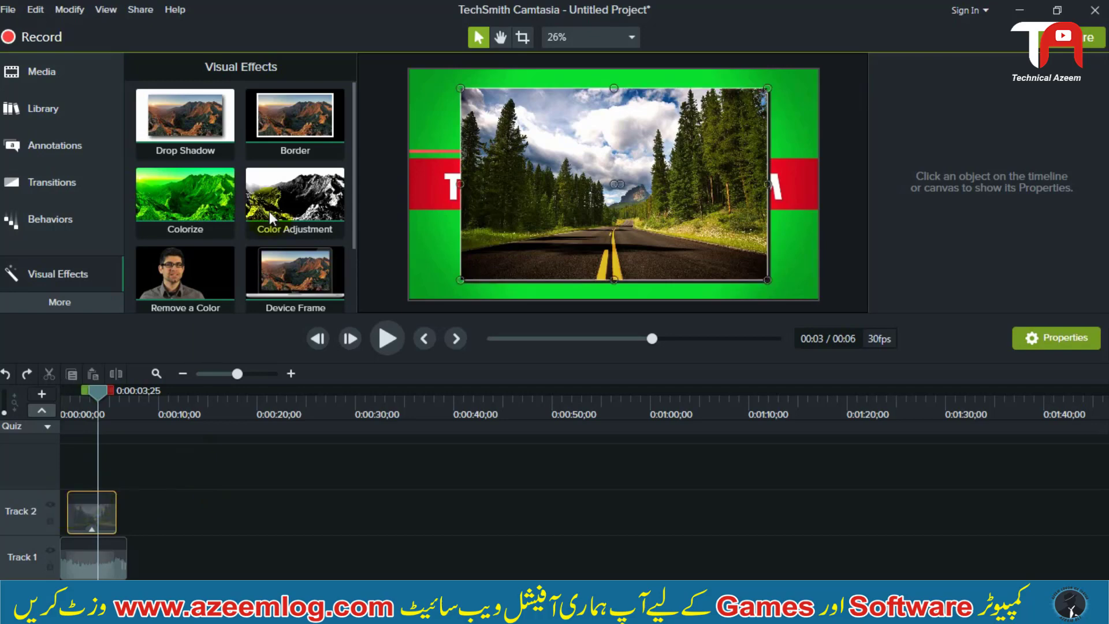
{"action": "left_click_drag", "start_coordinate": [292, 125], "coordinate": [94, 511]}
{"action": "left_click", "coordinate": [296, 492]}
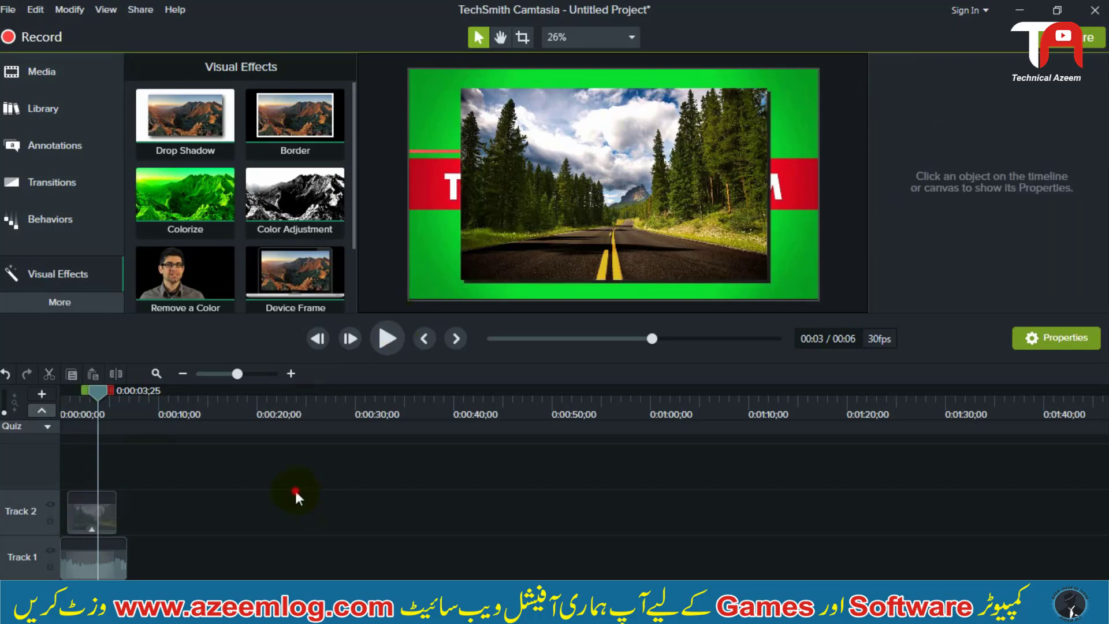
Set the offset of the wallpaper's drop shadow to 10.
{"action": "left_click", "coordinate": [89, 511]}
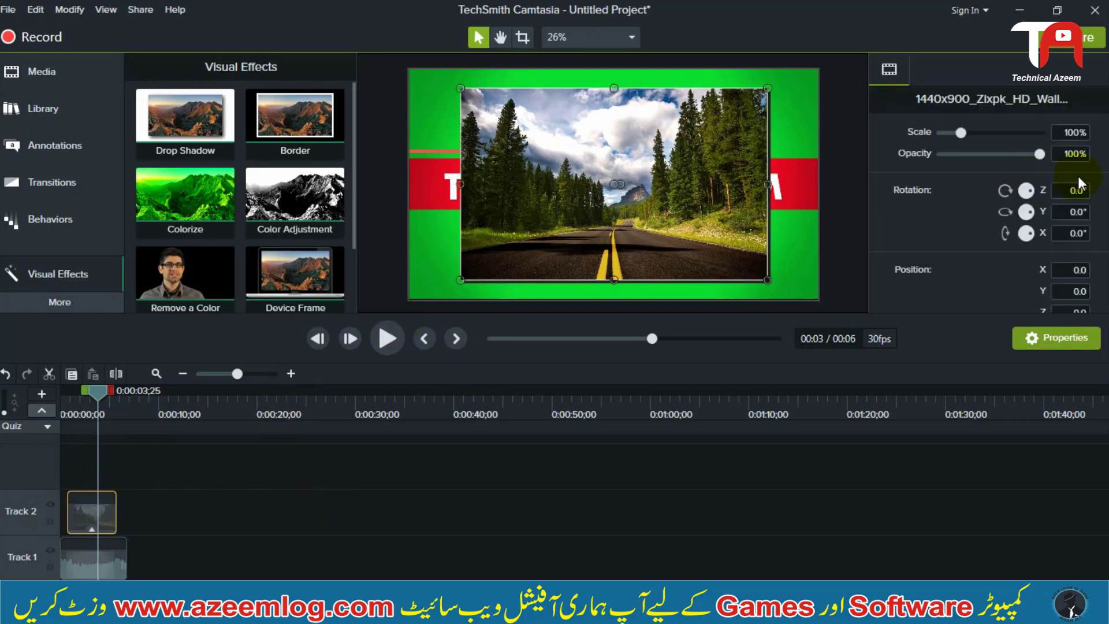
{"action": "scroll", "coordinate": [1074, 185], "scroll_direction": "down", "scroll_amount": 8}
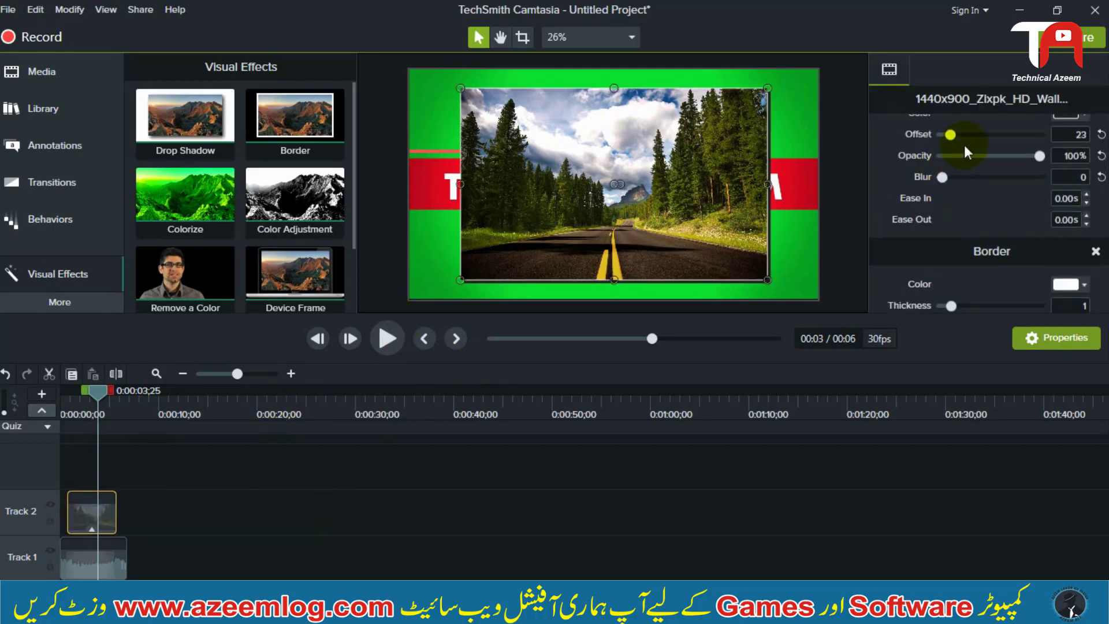
{"action": "scroll", "coordinate": [968, 151], "scroll_direction": "up", "scroll_amount": 3}
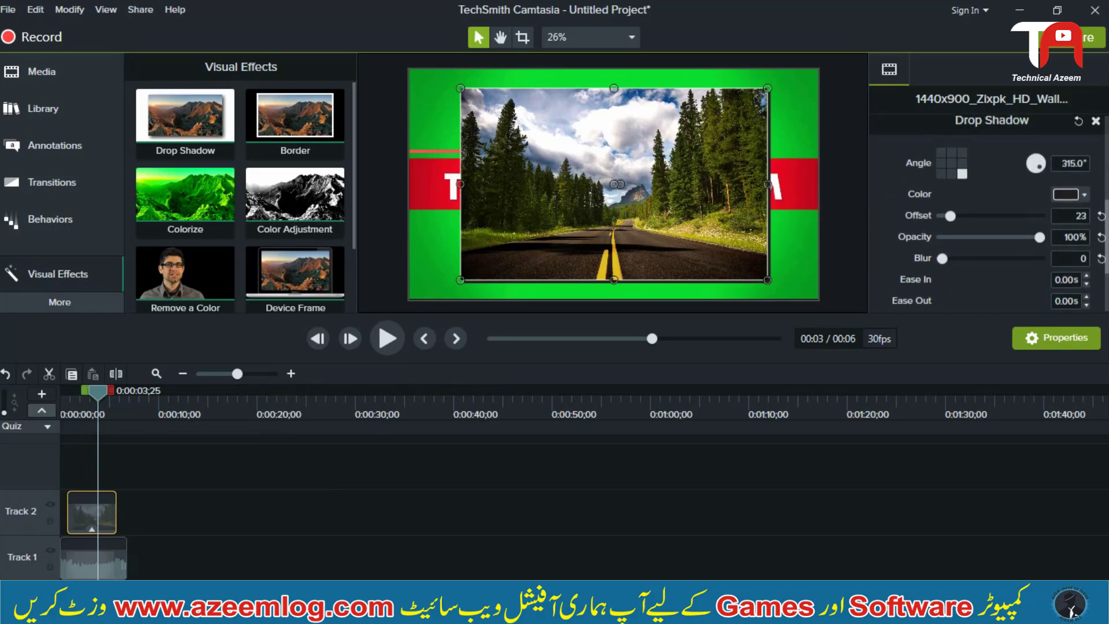
{"action": "mouse_move", "coordinate": [949, 216]}
{"action": "left_mouse_down"}
{"action": "mouse_move", "coordinate": [974, 222]}
{"action": "mouse_move", "coordinate": [945, 216]}
{"action": "left_mouse_up"}
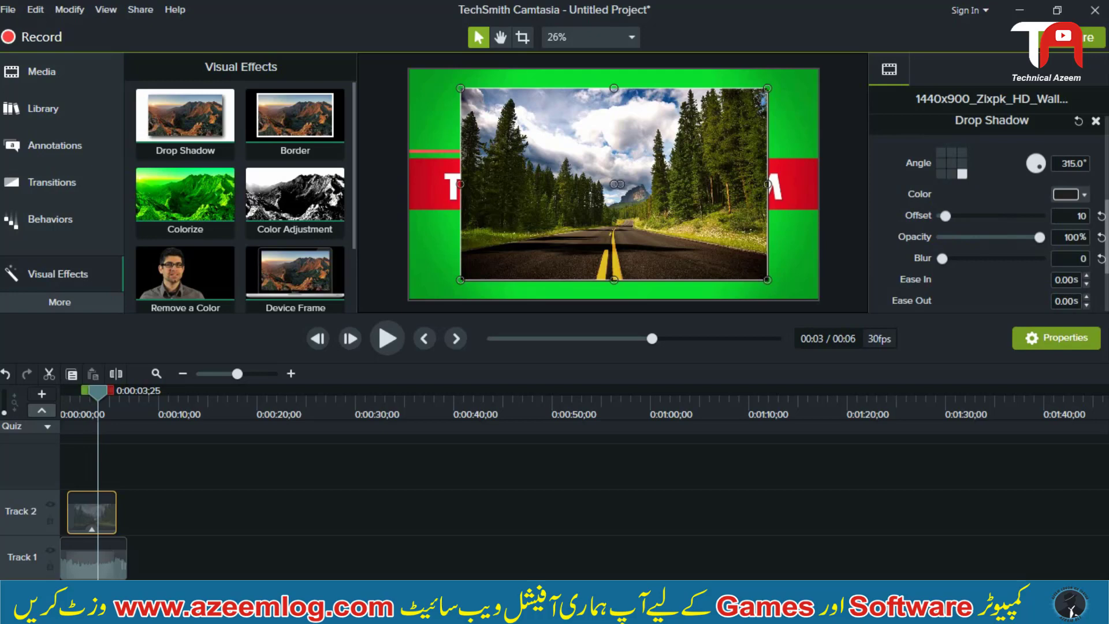
Set the thickness of the wallpaper's border to 10.
{"action": "scroll", "coordinate": [924, 243], "scroll_direction": "down", "scroll_amount": 3}
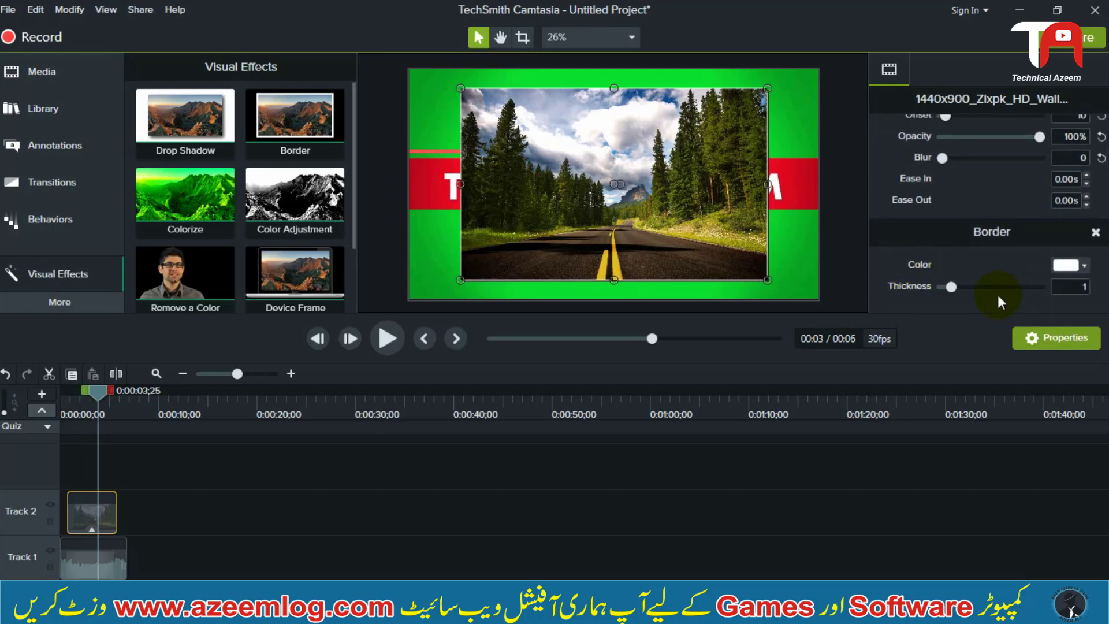
{"action": "left_click_drag", "start_coordinate": [953, 294], "coordinate": [1040, 287]}
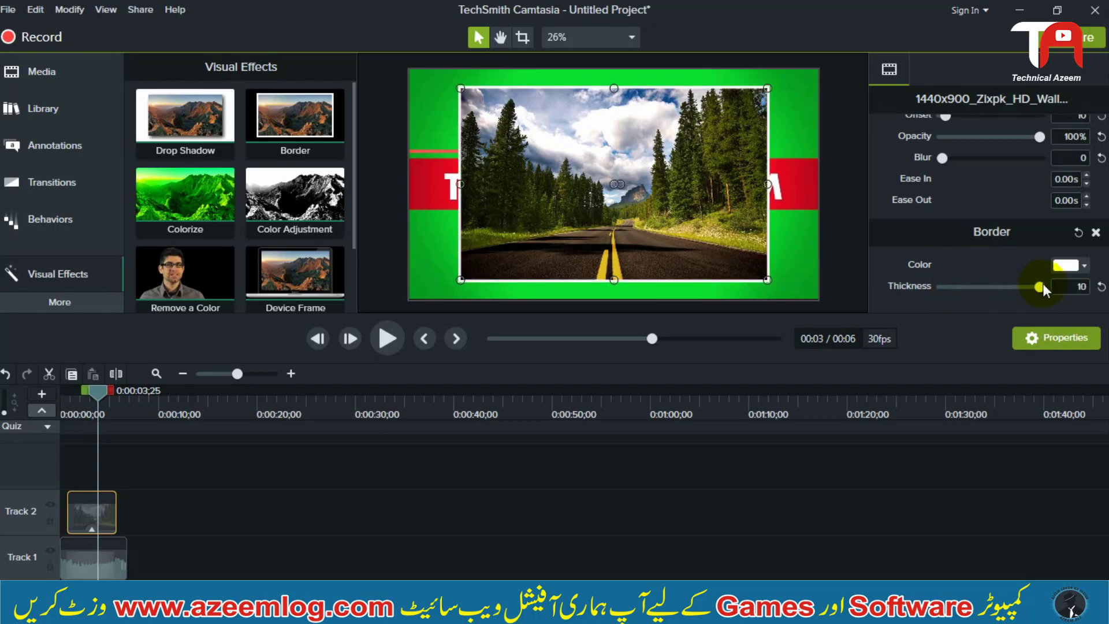
{"action": "left_click", "coordinate": [687, 523]}
Change the colour of the wallpaper's border to red, #F70404.
{"action": "left_click", "coordinate": [104, 503]}
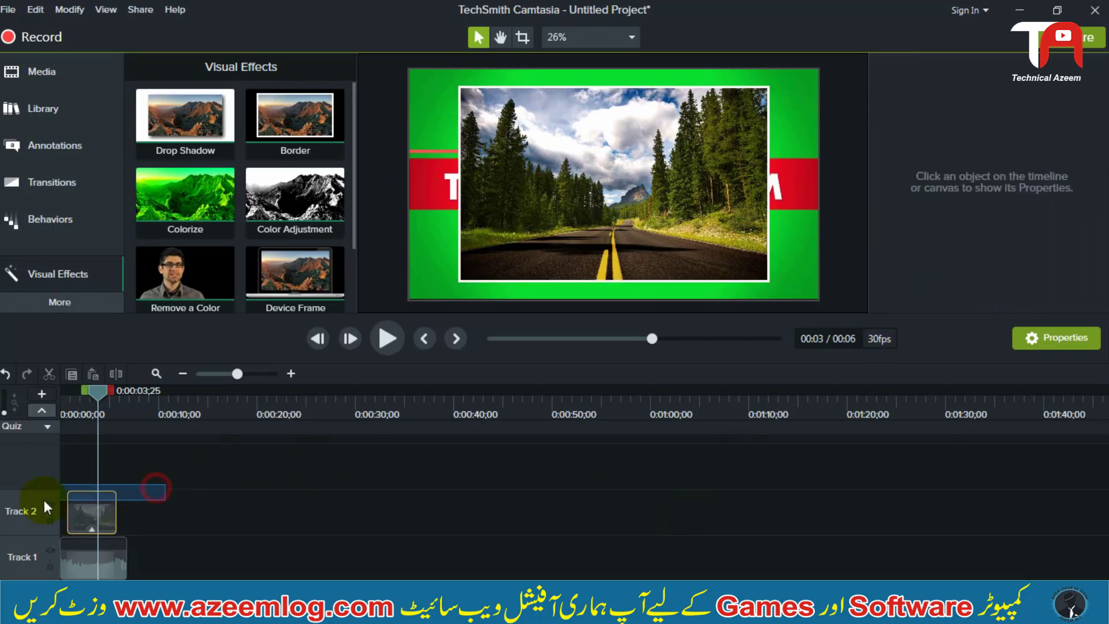
{"action": "scroll", "coordinate": [1085, 258], "scroll_direction": "down", "scroll_amount": 5}
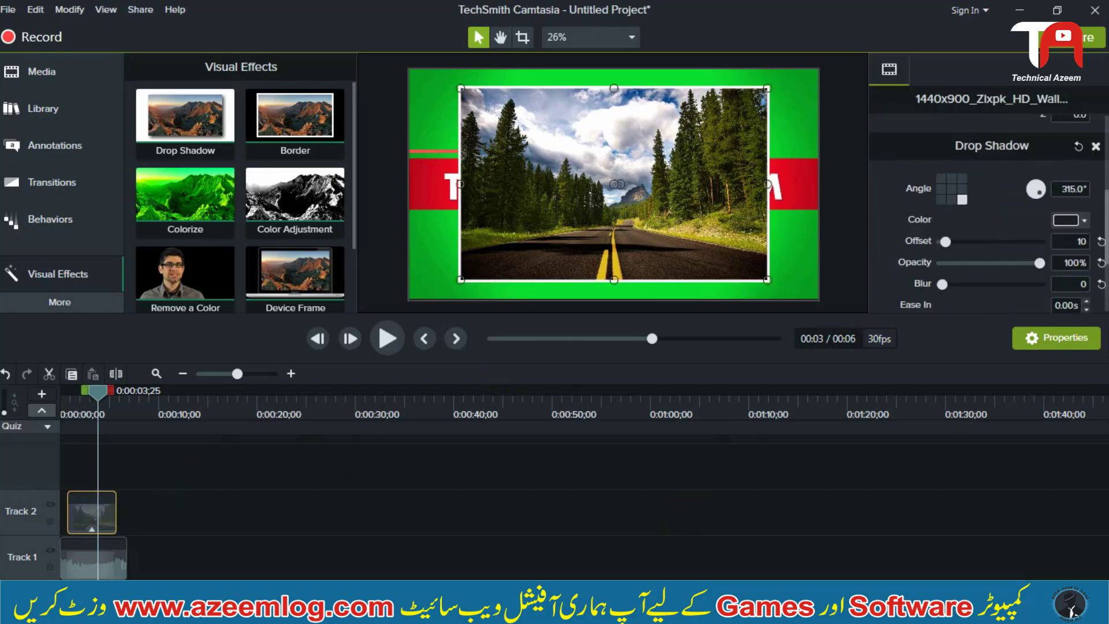
{"action": "left_click", "coordinate": [1086, 265]}
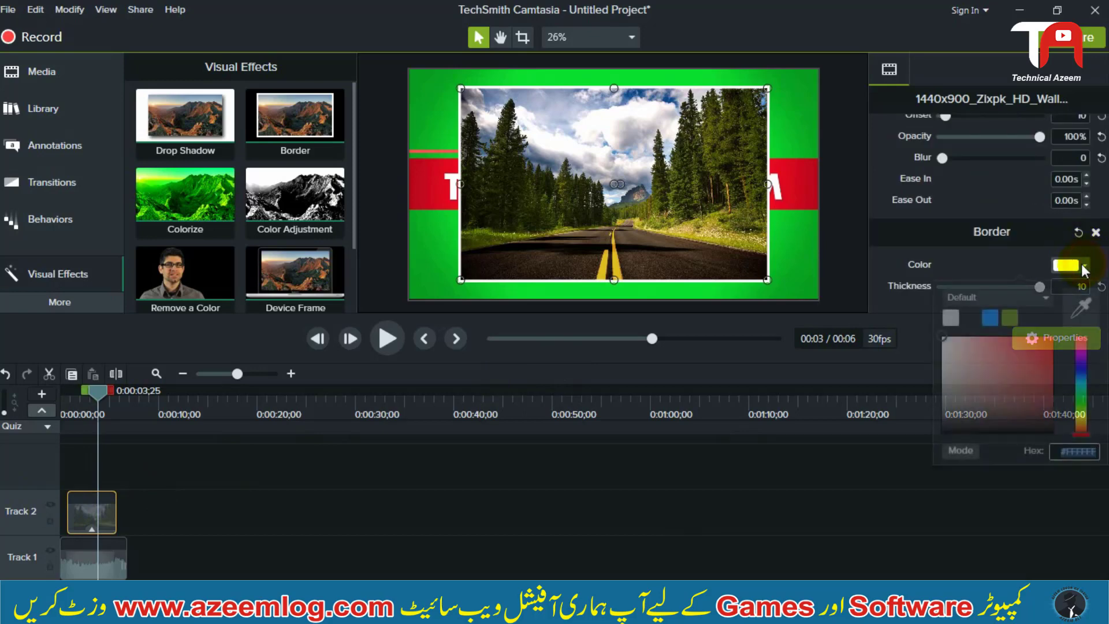
{"action": "left_click", "coordinate": [1051, 342]}
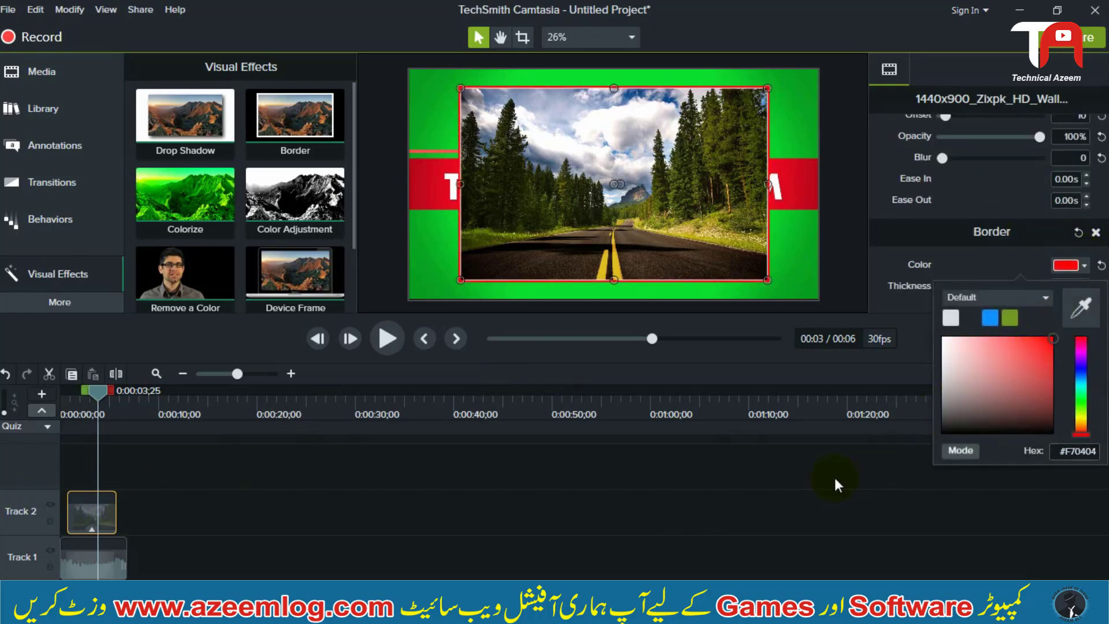
{"action": "left_click", "coordinate": [815, 488]}
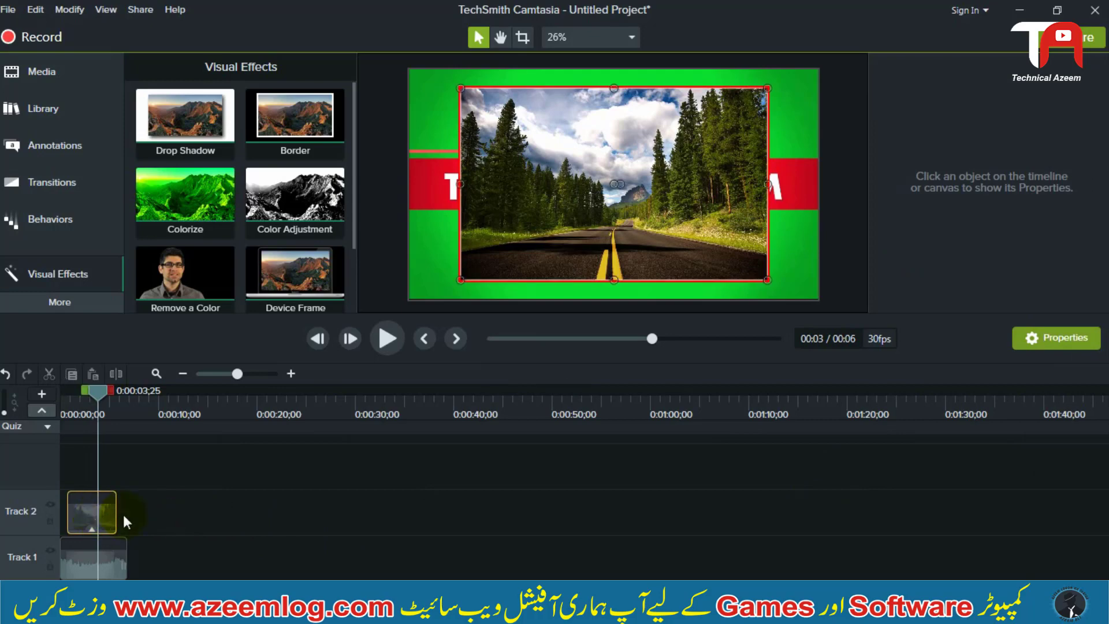
{"action": "left_click", "coordinate": [236, 518]}
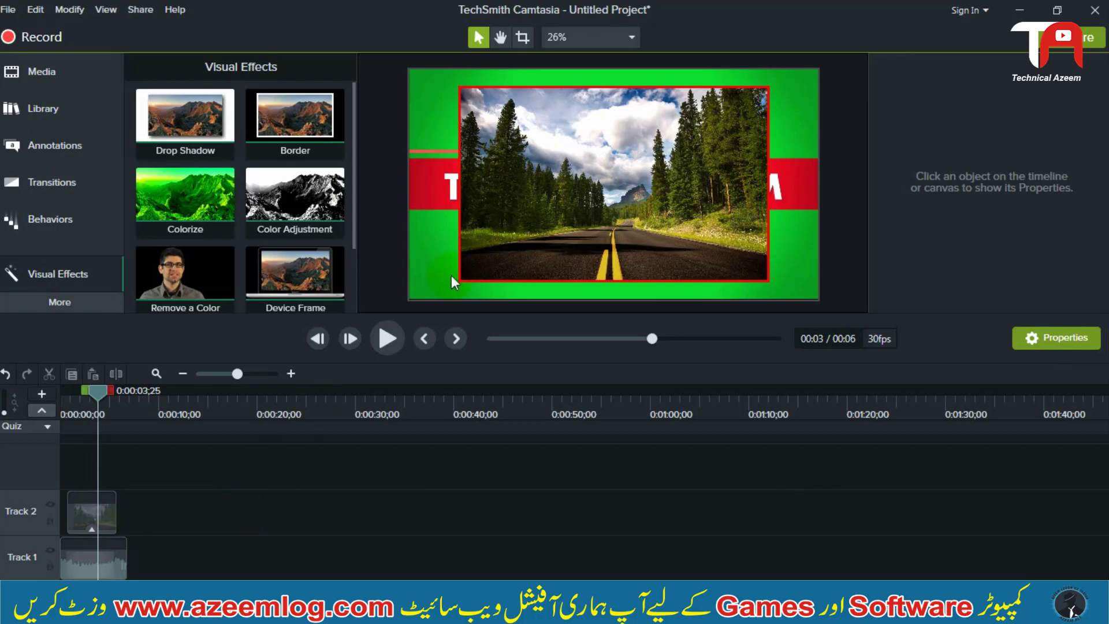
Enlarge the wallpaper on the canvas to about 105% scale and place it at about X -48, Y 0.
{"action": "left_click", "coordinate": [522, 234]}
{"action": "mouse_move", "coordinate": [460, 280]}
{"action": "left_mouse_down"}
{"action": "mouse_move", "coordinate": [435, 297]}
{"action": "mouse_move", "coordinate": [444, 290]}
{"action": "left_mouse_up"}
{"action": "left_click_drag", "start_coordinate": [560, 233], "coordinate": [559, 230]}
{"action": "left_click", "coordinate": [339, 503]}
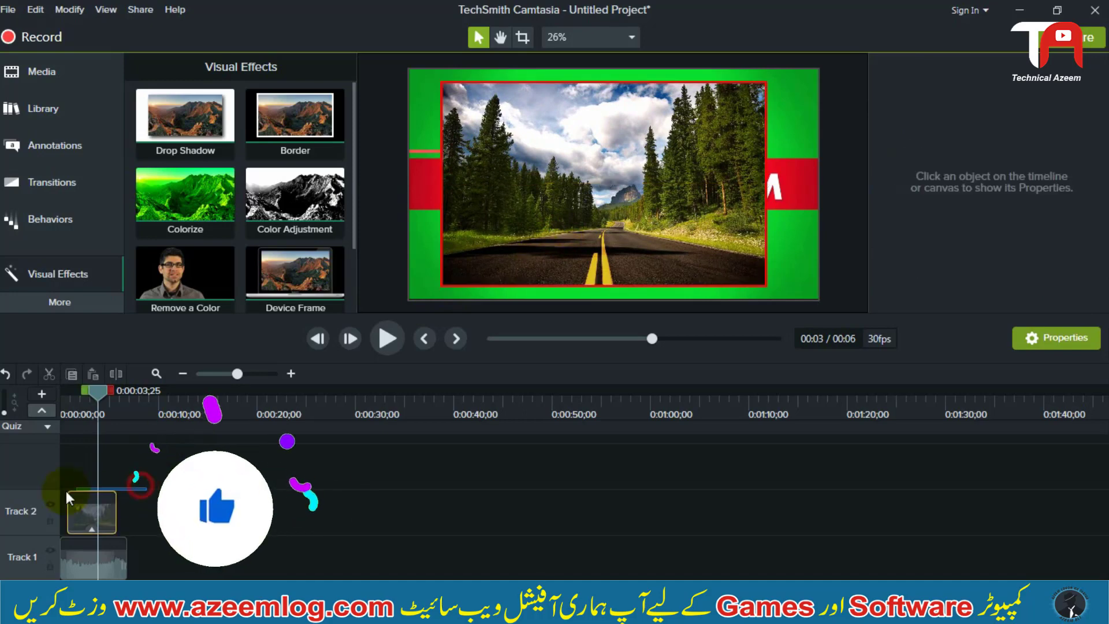
Apply the Colorize visual effect to the wallpaper image on Track 2.
{"action": "left_click", "coordinate": [87, 506]}
{"action": "left_click_drag", "start_coordinate": [213, 223], "coordinate": [89, 518]}
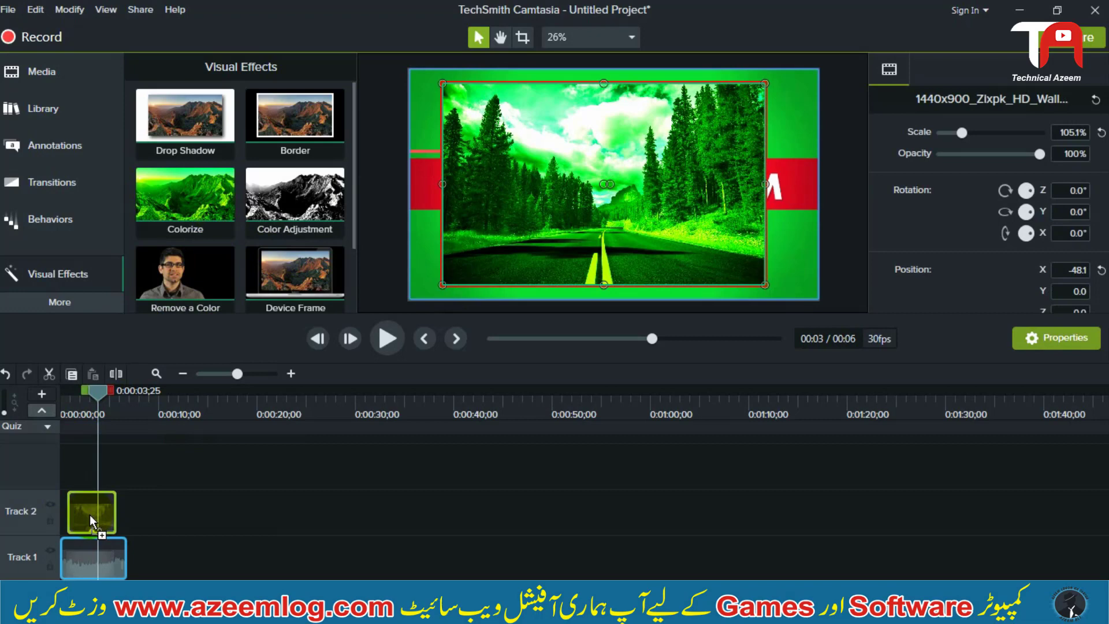
{"action": "left_click", "coordinate": [235, 490]}
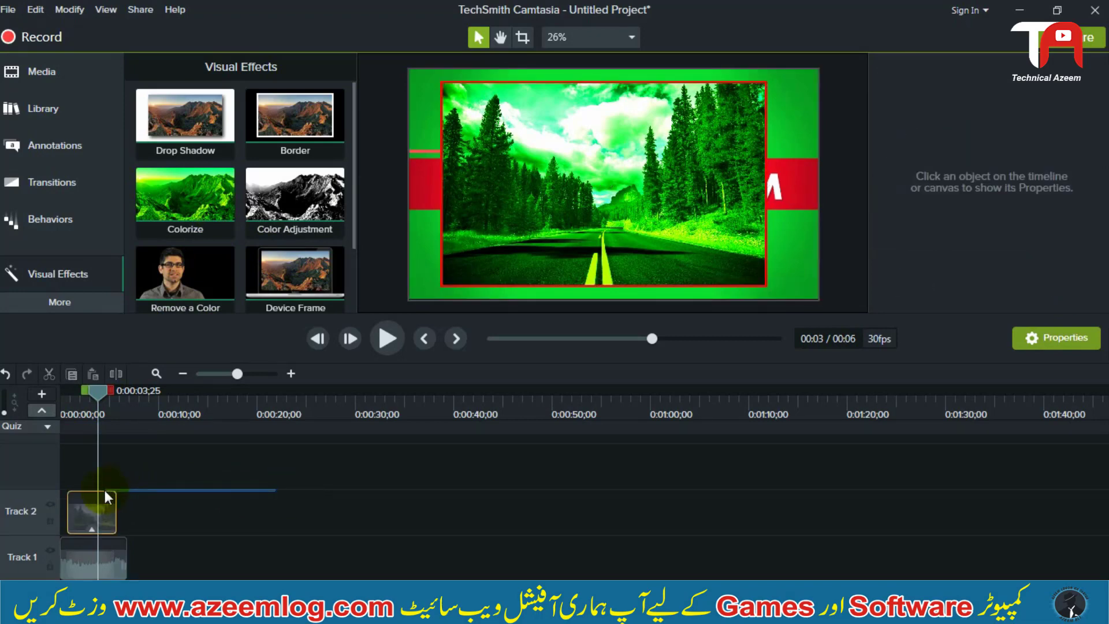
{"action": "left_click", "coordinate": [598, 163]}
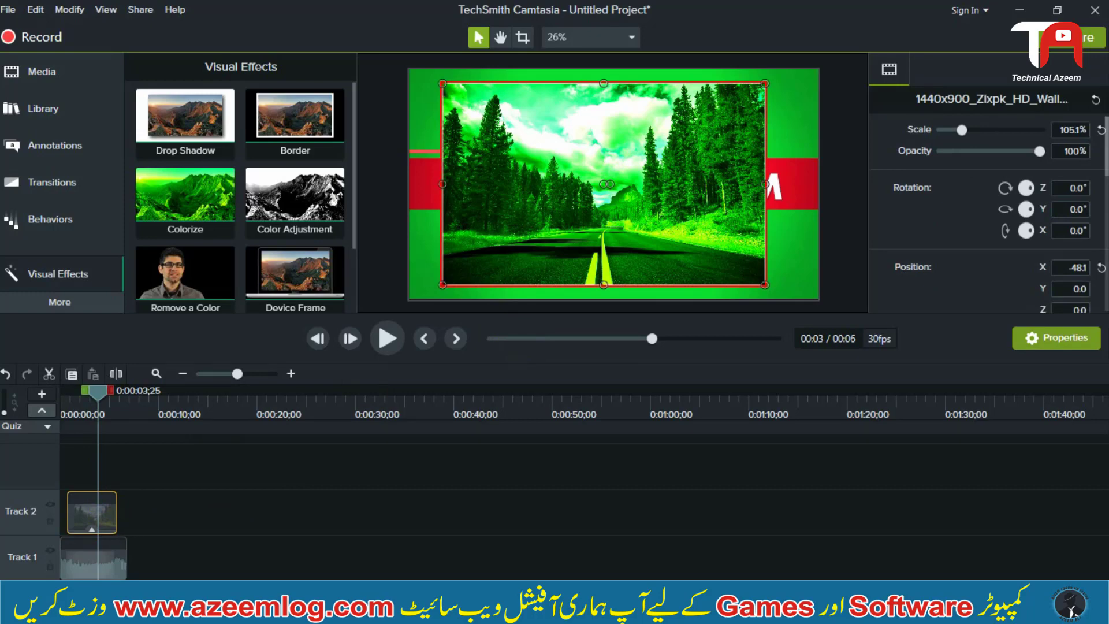
{"action": "left_click", "coordinate": [538, 460]}
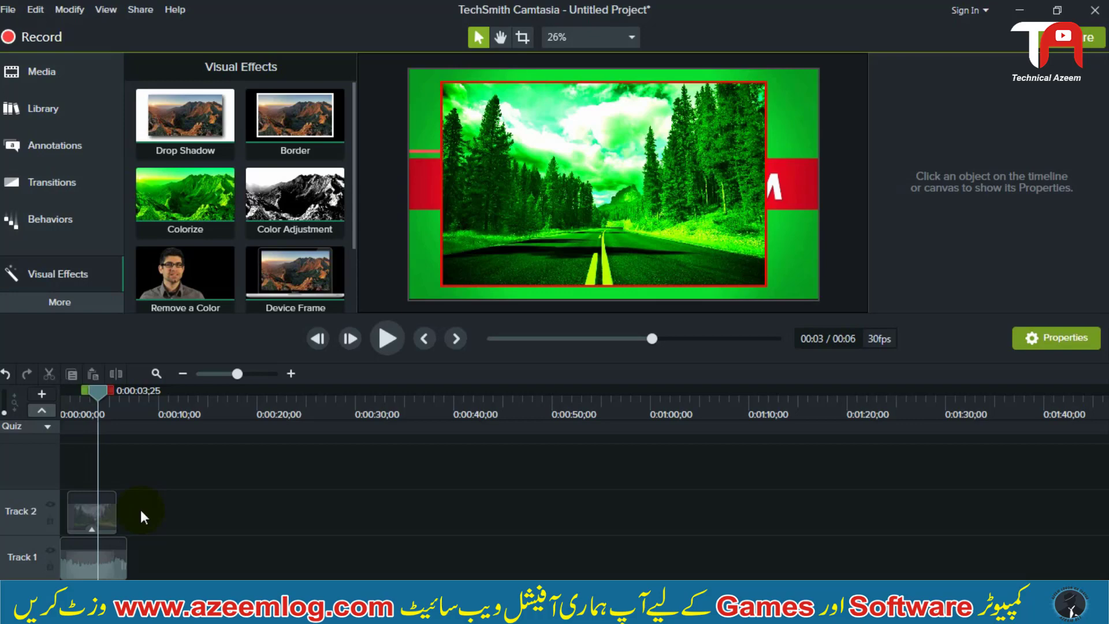
{"action": "left_click", "coordinate": [140, 517]}
{"action": "left_click", "coordinate": [92, 512]}
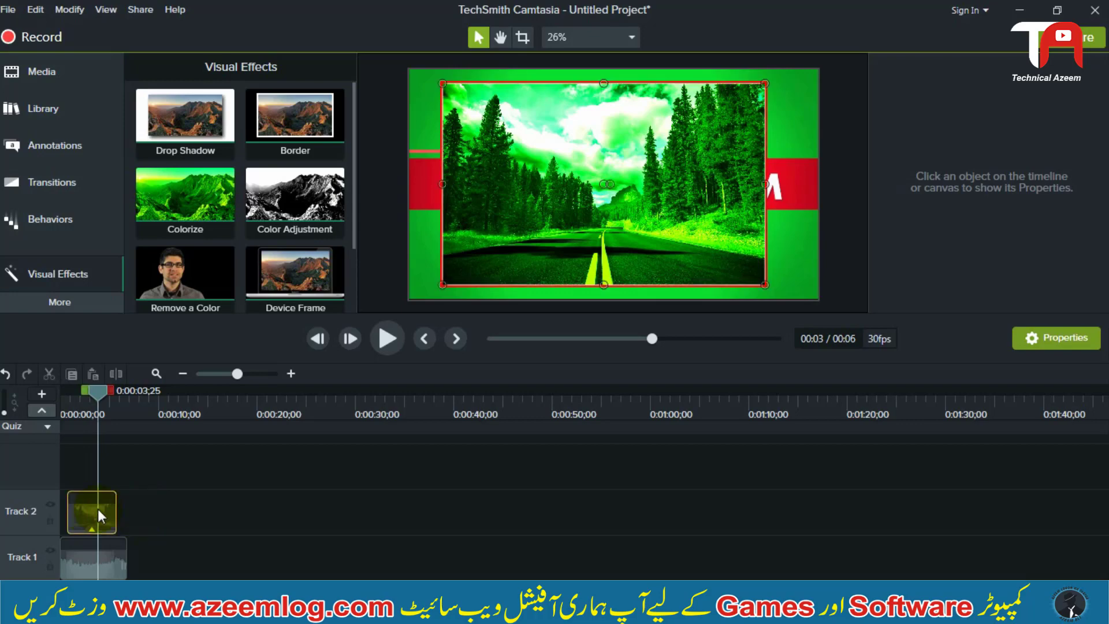
{"action": "left_click", "coordinate": [143, 501]}
{"action": "left_click", "coordinate": [108, 503]}
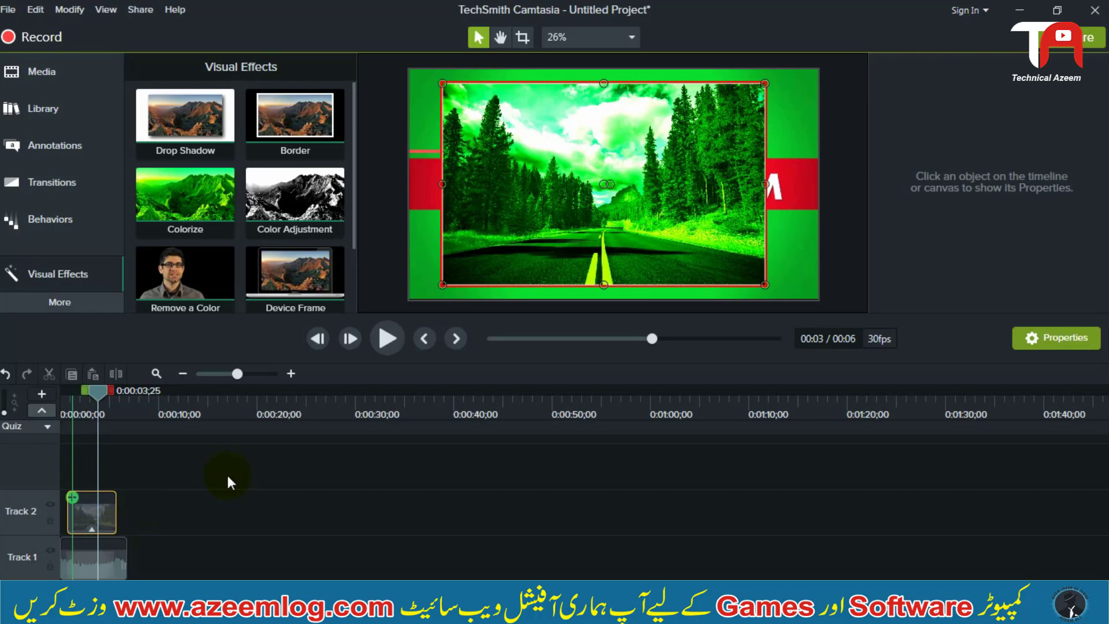
{"action": "left_click", "coordinate": [279, 474]}
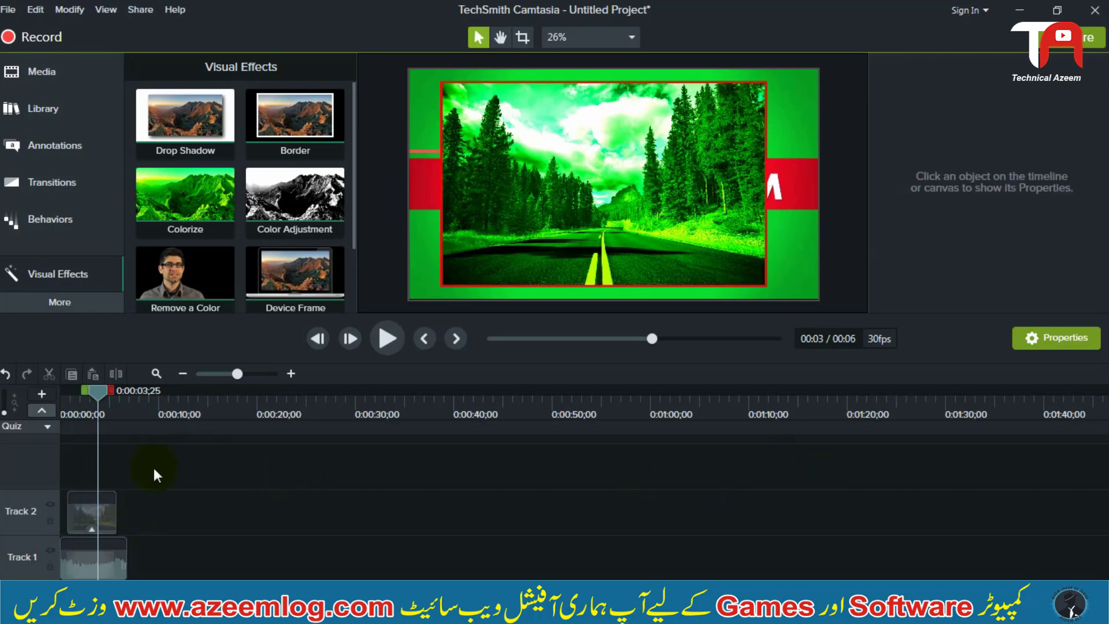
Try a Colorize amount of 37% on the wallpaper, and settle on 0%.
{"action": "left_click", "coordinate": [109, 506]}
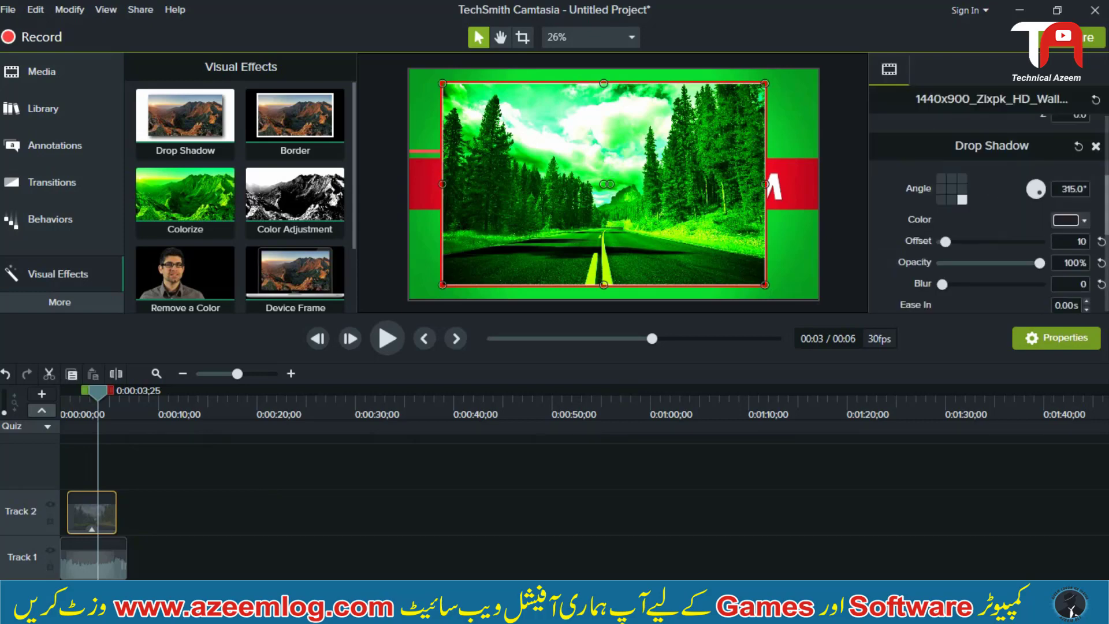
{"action": "scroll", "coordinate": [988, 214], "scroll_direction": "down", "scroll_amount": 3}
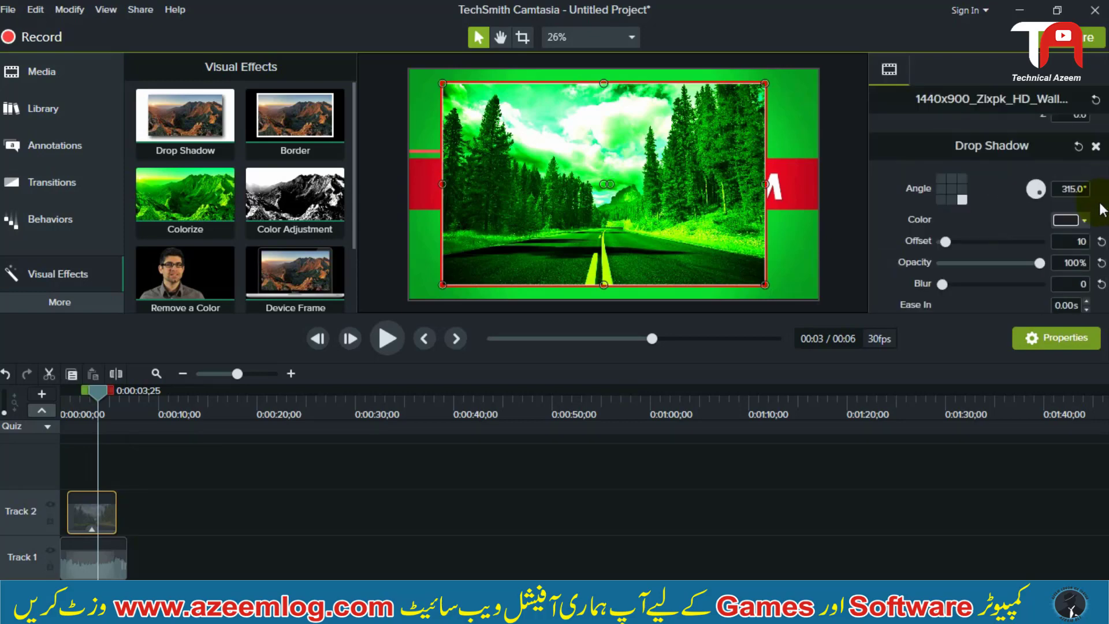
{"action": "scroll", "coordinate": [987, 214], "scroll_direction": "down", "scroll_amount": 2}
{"action": "scroll", "coordinate": [1002, 209], "scroll_direction": "down", "scroll_amount": 1}
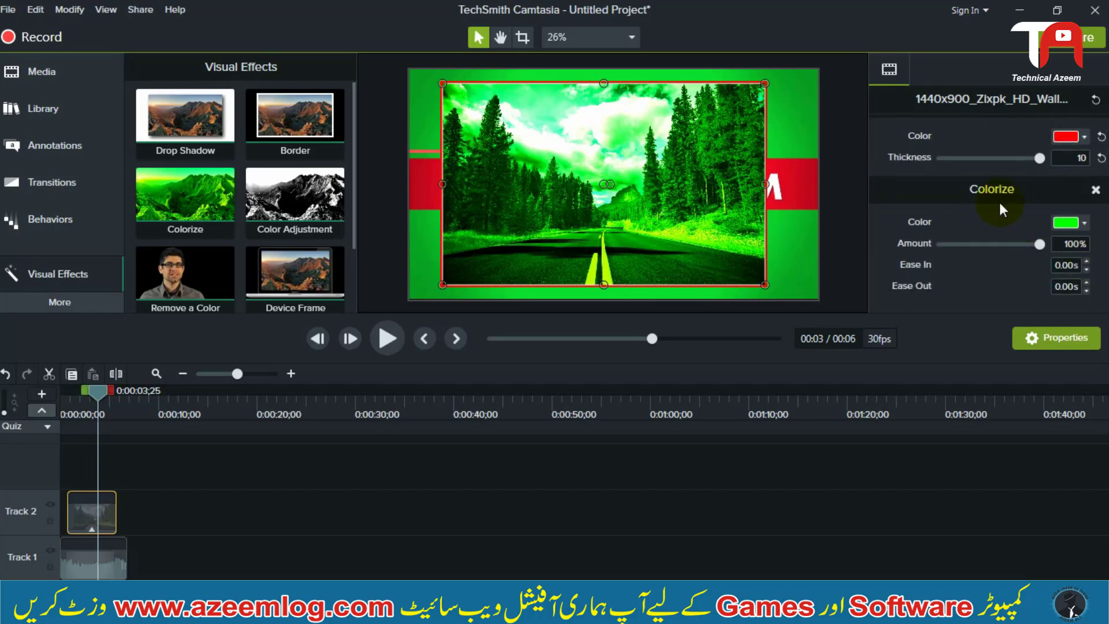
{"action": "left_click", "coordinate": [1002, 243]}
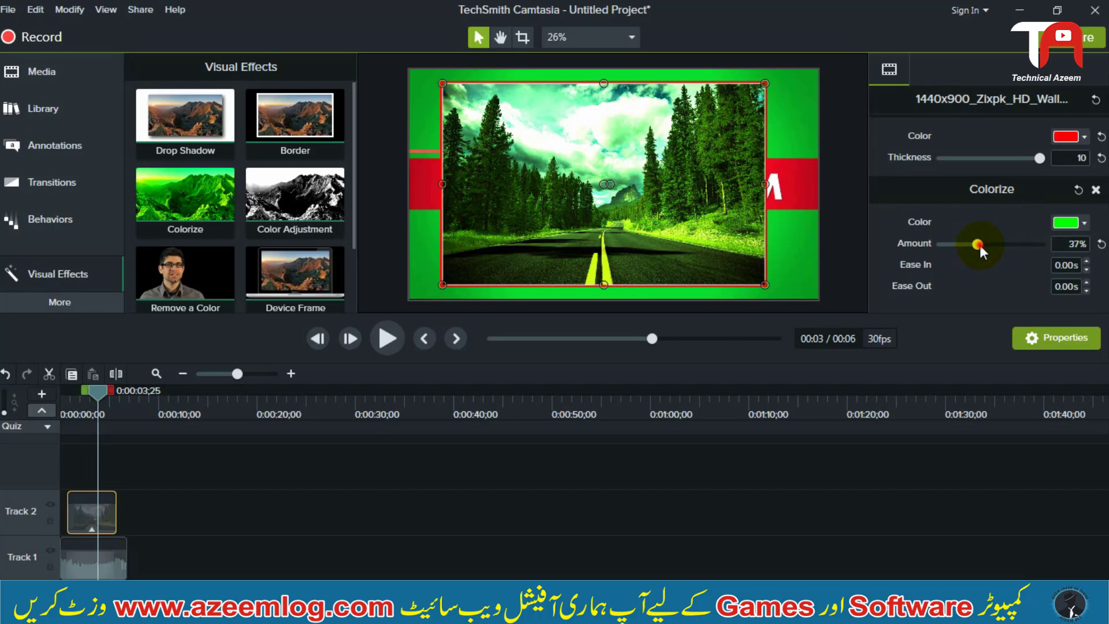
{"action": "left_click_drag", "start_coordinate": [979, 245], "coordinate": [906, 255]}
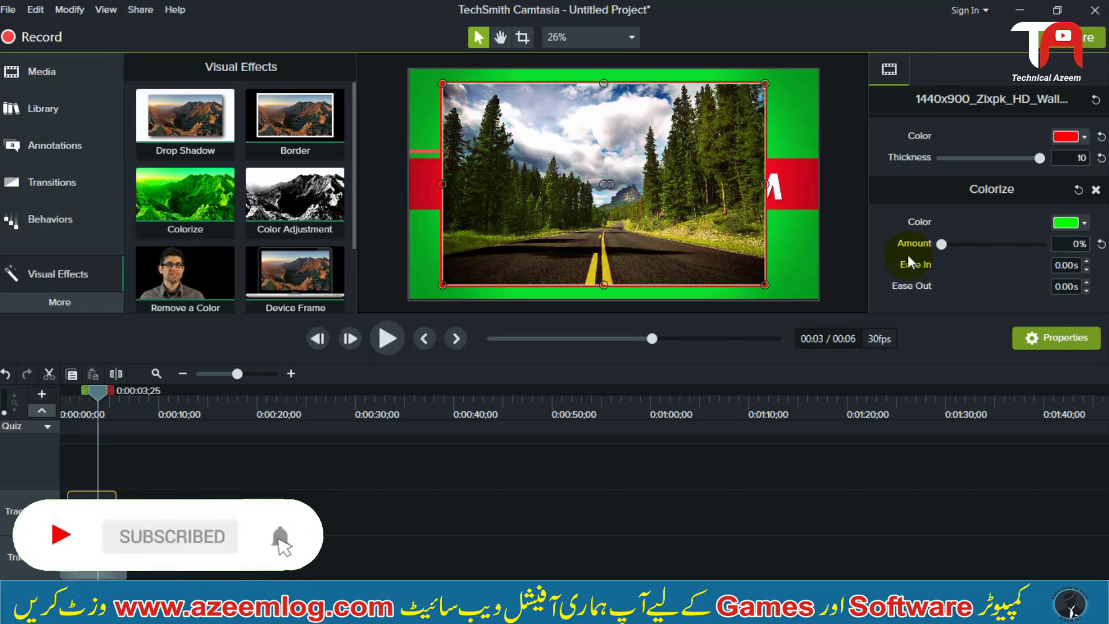
Change the wallpaper's Colorize colour to a very dark, nearly black green.
{"action": "left_click", "coordinate": [1068, 223]}
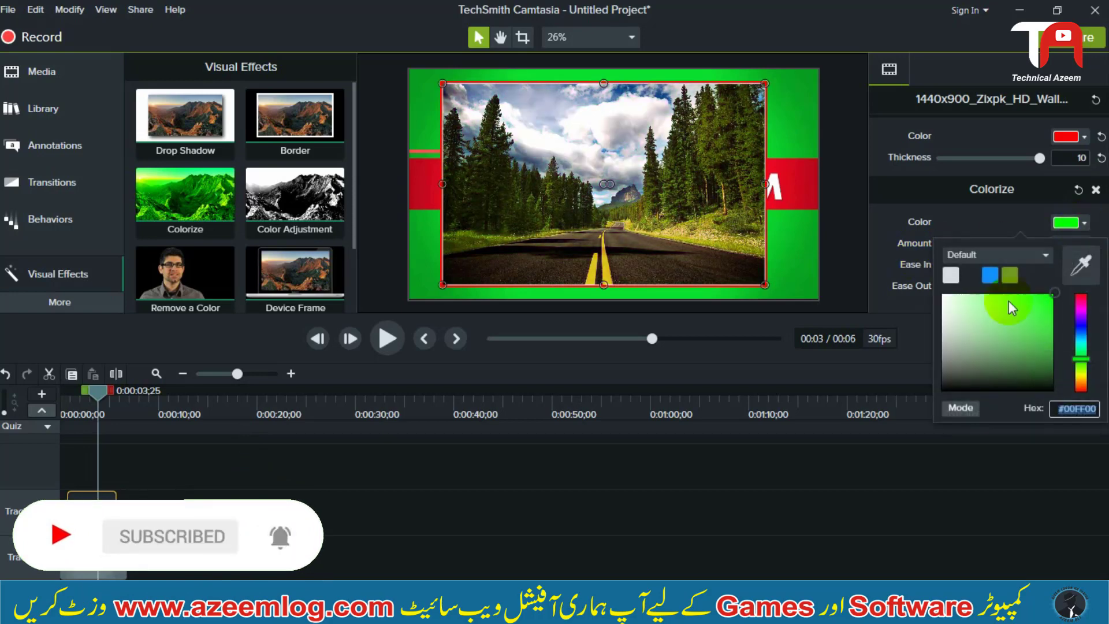
{"action": "mouse_move", "coordinate": [1010, 316]}
{"action": "left_mouse_down"}
{"action": "mouse_move", "coordinate": [1017, 355]}
{"action": "mouse_move", "coordinate": [984, 383]}
{"action": "left_mouse_up"}
{"action": "left_click", "coordinate": [910, 307]}
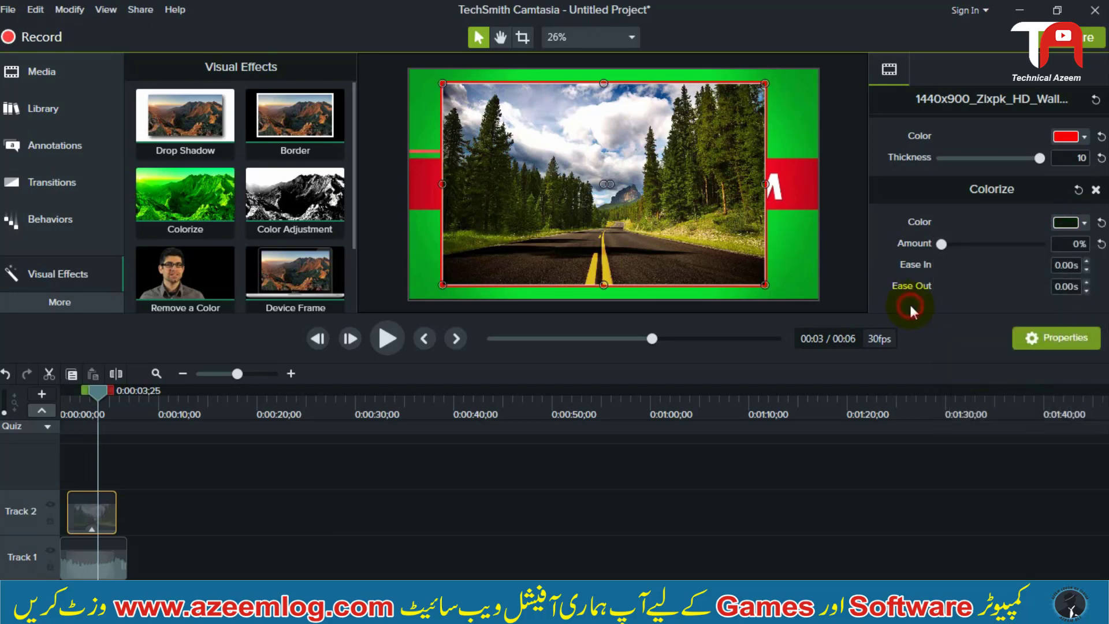
Raise the wallpaper's Colorize amount to 67% and change the Colorize colour to a strong pink, #DC1E5D.
{"action": "left_click_drag", "start_coordinate": [946, 244], "coordinate": [1007, 247]}
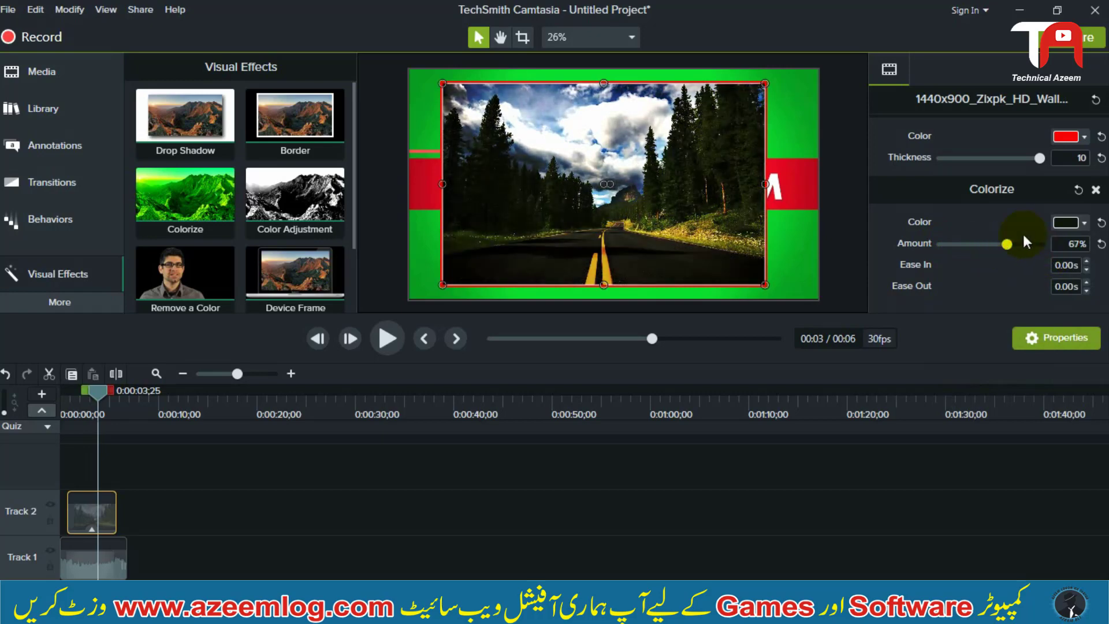
{"action": "left_click", "coordinate": [1084, 222]}
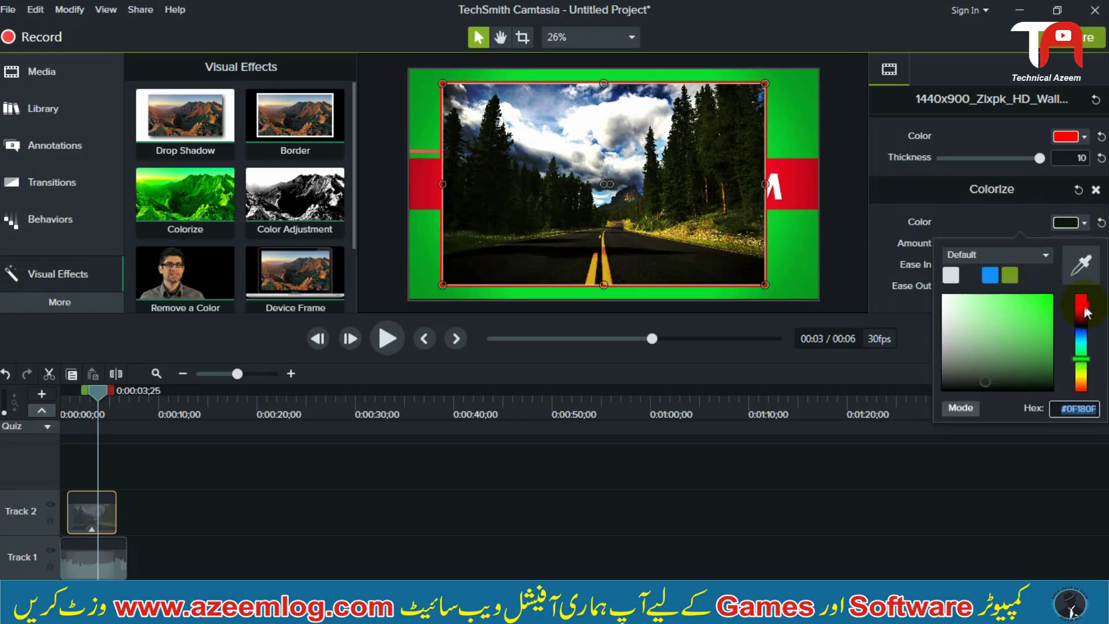
{"action": "left_click", "coordinate": [1077, 301]}
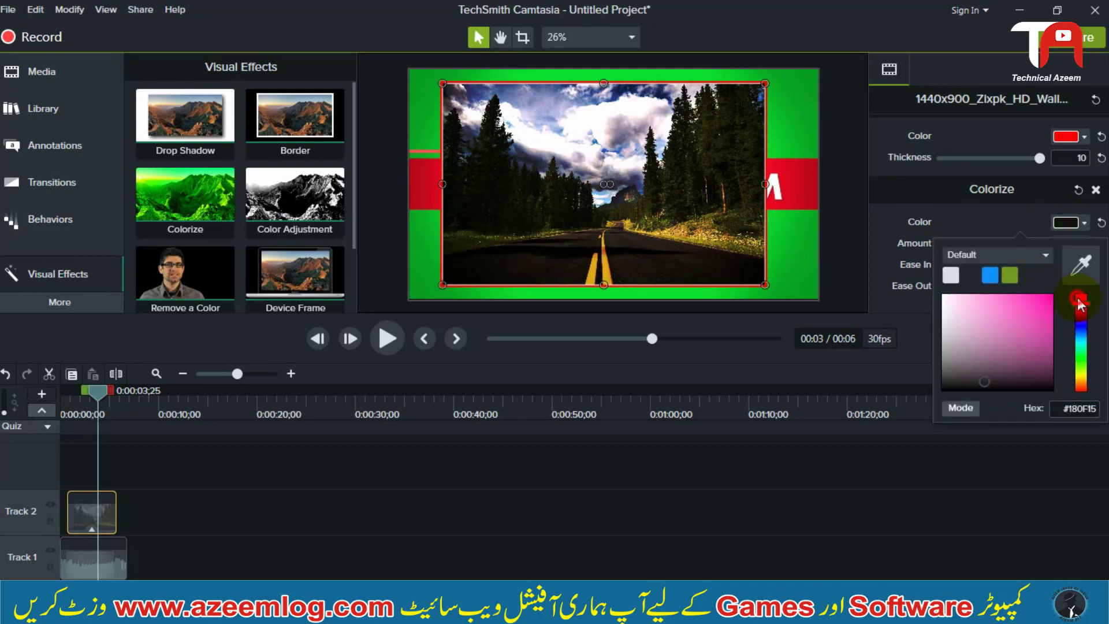
{"action": "left_click", "coordinate": [1038, 306]}
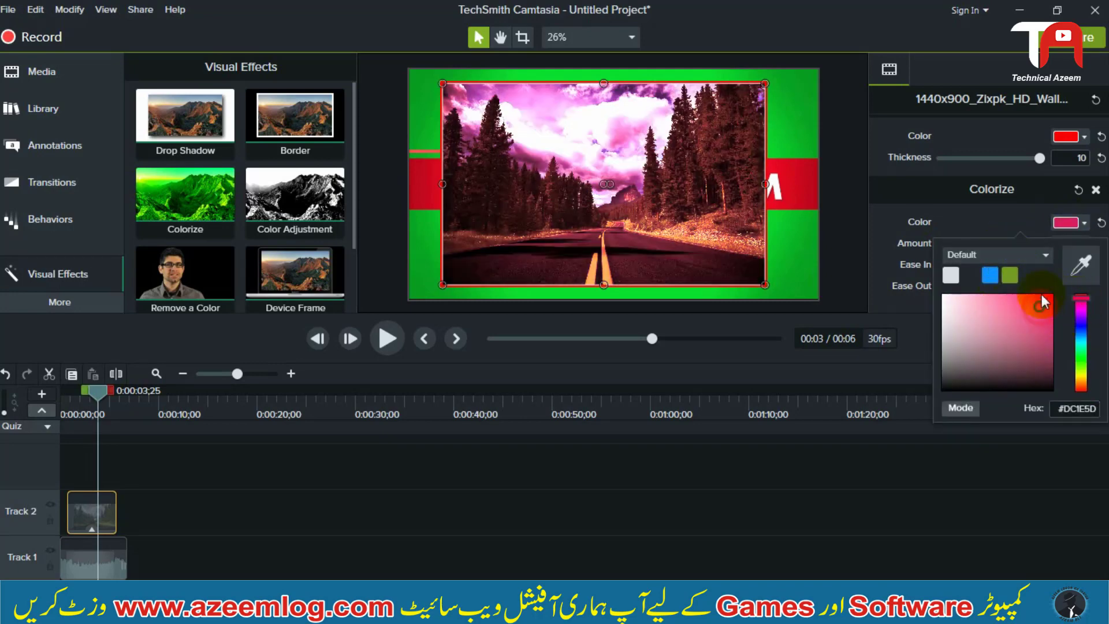
{"action": "left_click", "coordinate": [1025, 217]}
Reduce the wallpaper's Colorize amount to 12%.
{"action": "left_click_drag", "start_coordinate": [1007, 244], "coordinate": [951, 248]}
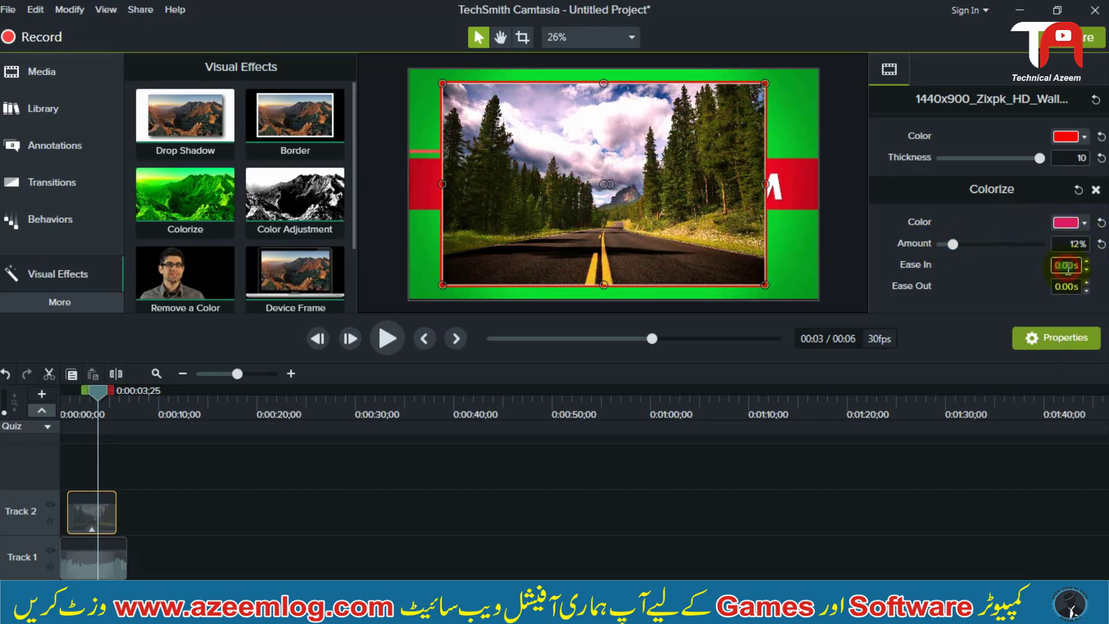
{"action": "left_click", "coordinate": [1066, 286]}
{"action": "scroll", "coordinate": [1063, 277], "scroll_direction": "up", "scroll_amount": 2}
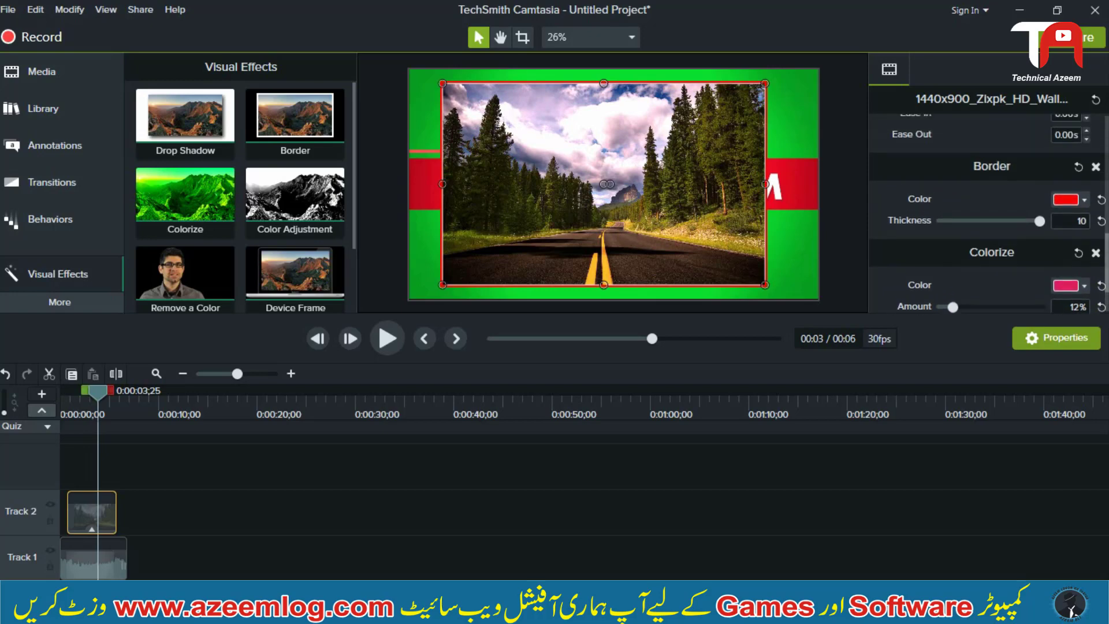
Apply the Color Adjustment visual effect to the wallpaper image on Track 2.
{"action": "left_click", "coordinate": [341, 506]}
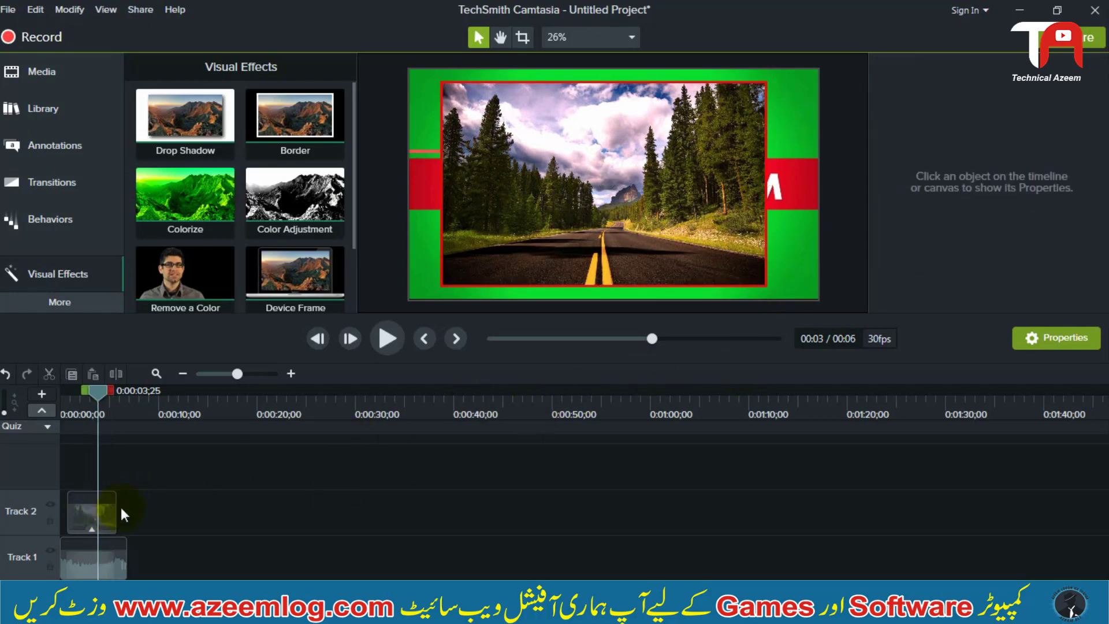
{"action": "left_click", "coordinate": [71, 500]}
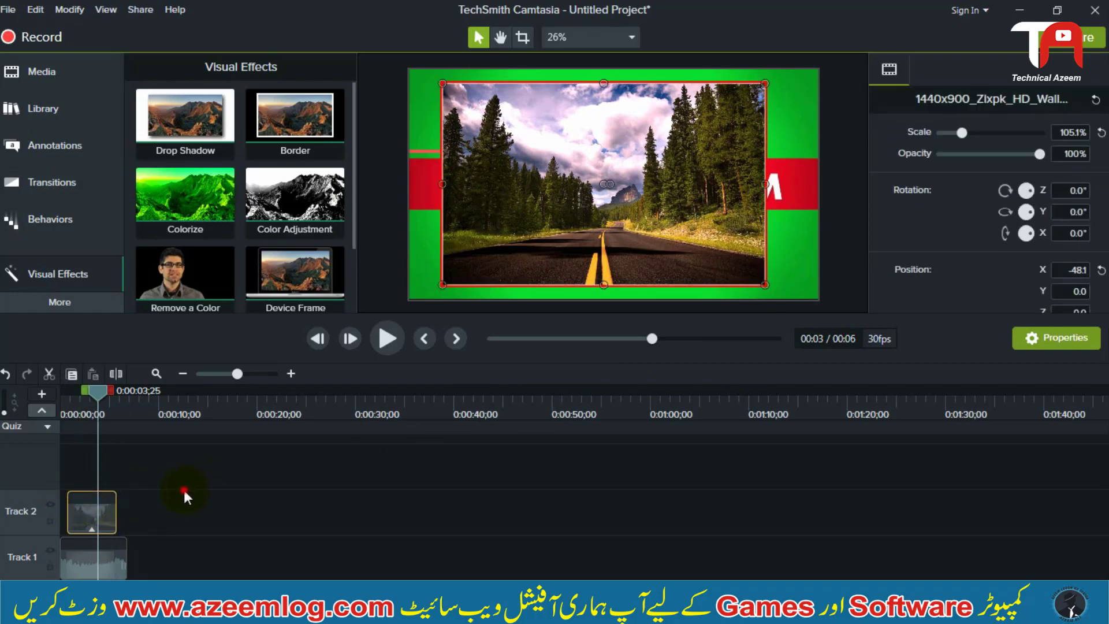
{"action": "left_click_drag", "start_coordinate": [184, 490], "coordinate": [60, 507]}
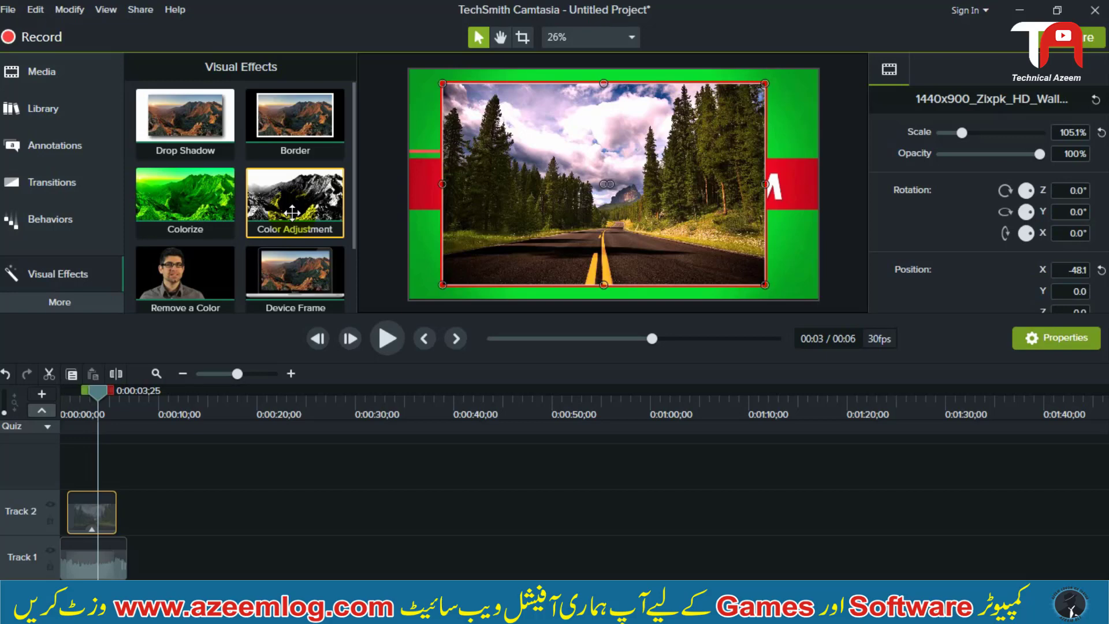
{"action": "left_click_drag", "start_coordinate": [292, 212], "coordinate": [89, 507]}
{"action": "left_click_drag", "start_coordinate": [268, 414], "coordinate": [584, 194]}
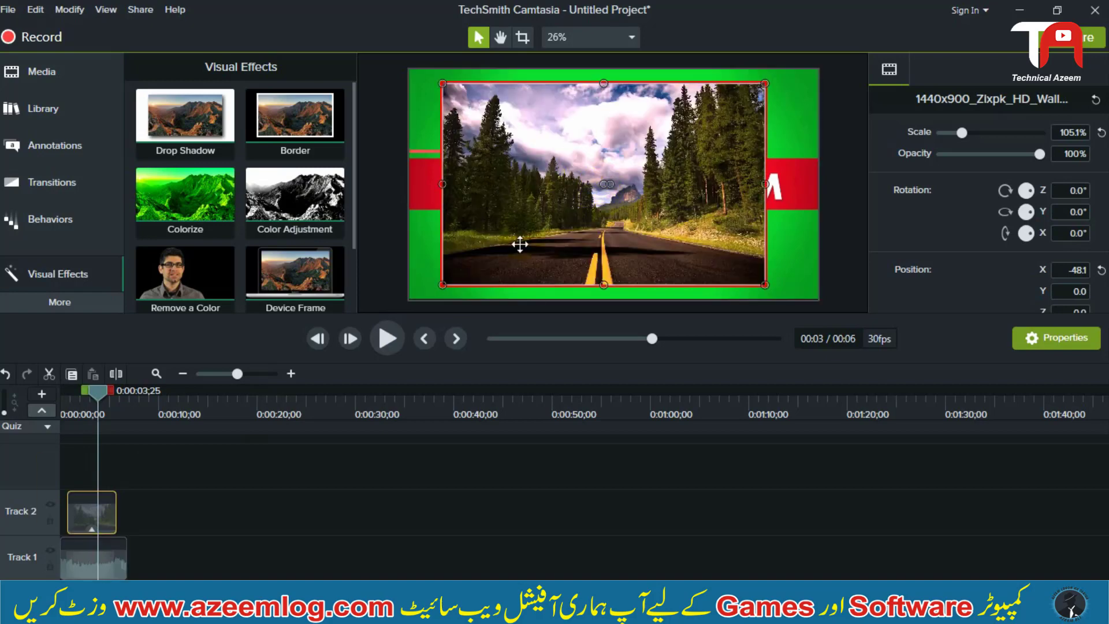
{"action": "left_click_drag", "start_coordinate": [324, 179], "coordinate": [101, 506]}
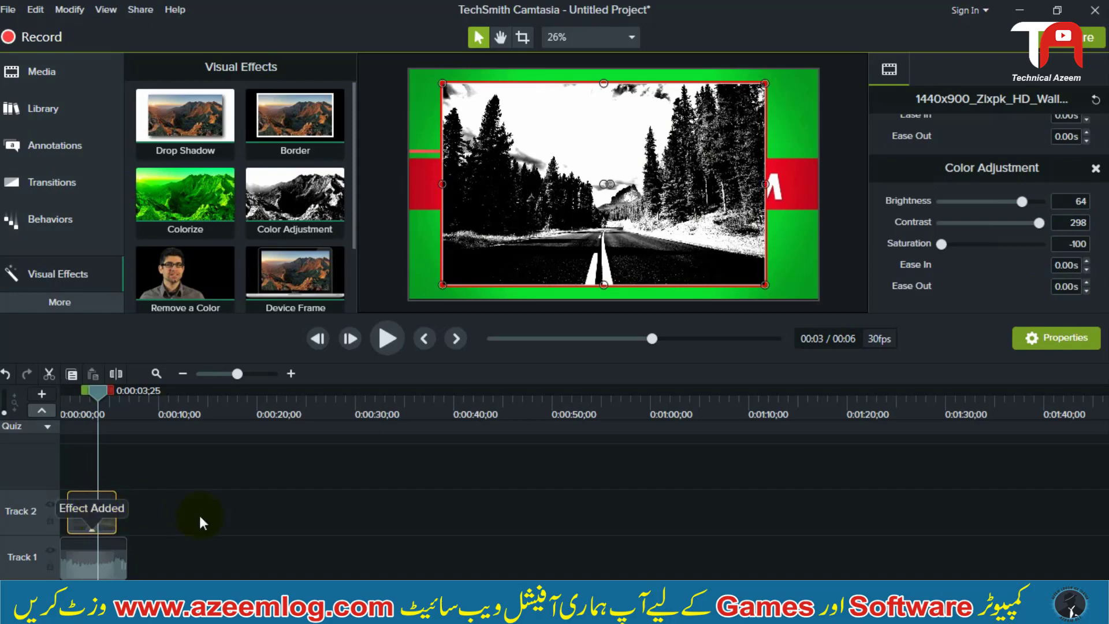
{"action": "left_click", "coordinate": [163, 510]}
Reset the wallpaper's Color Adjustment by setting brightness, contrast and saturation all to 0.
{"action": "left_click", "coordinate": [85, 515]}
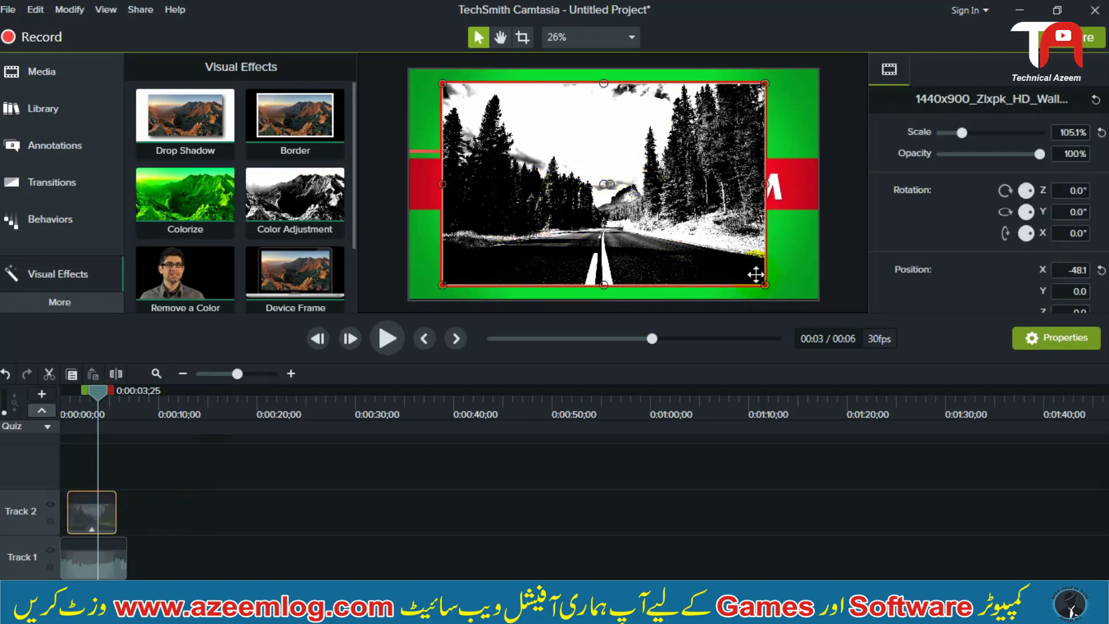
{"action": "scroll", "coordinate": [987, 231], "scroll_direction": "down", "scroll_amount": 3}
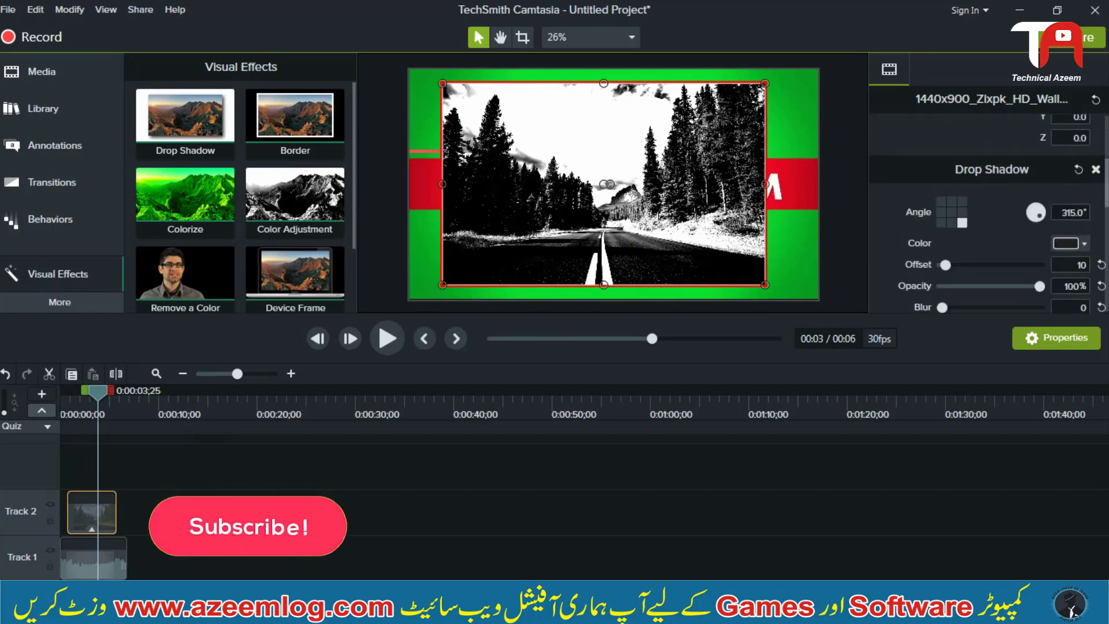
{"action": "scroll", "coordinate": [987, 213], "scroll_direction": "down", "scroll_amount": 5}
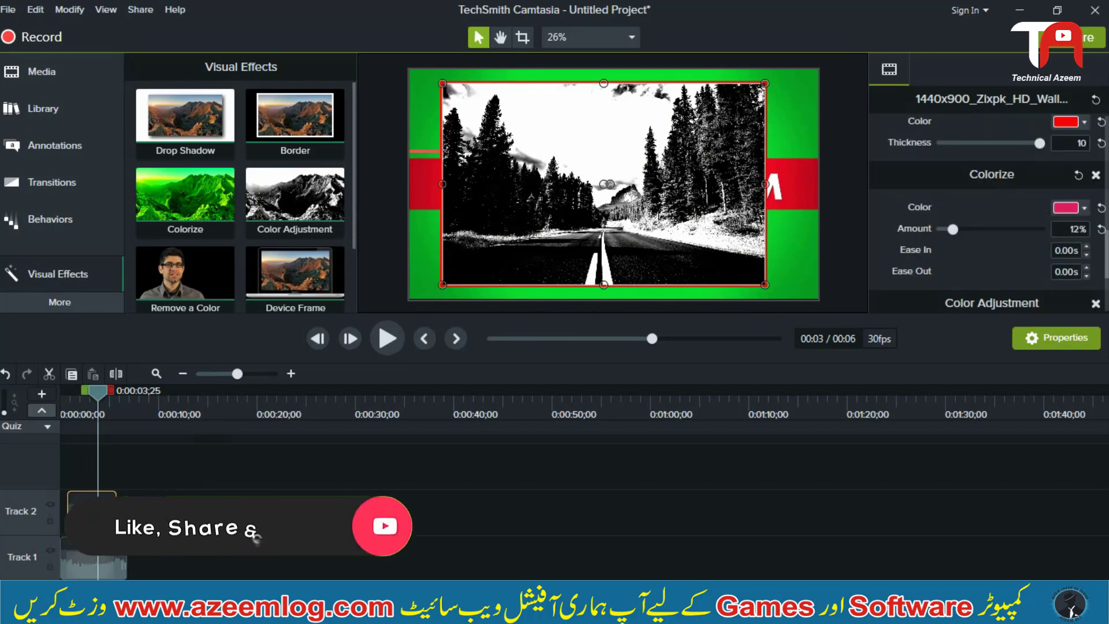
{"action": "scroll", "coordinate": [1091, 178], "scroll_direction": "down", "scroll_amount": 3}
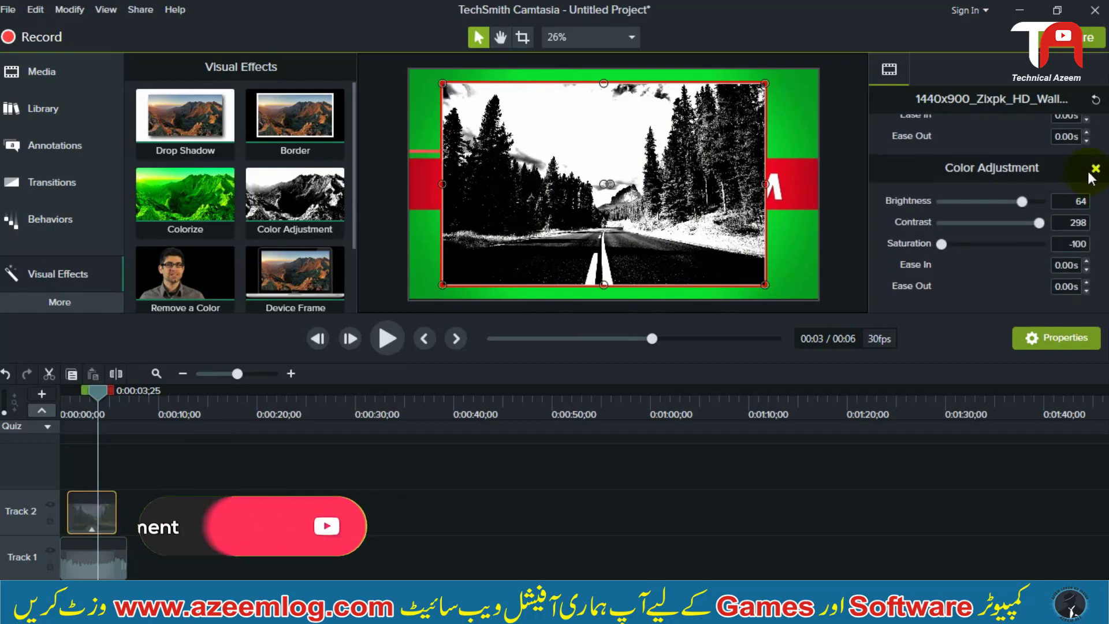
{"action": "left_click", "coordinate": [1083, 201]}
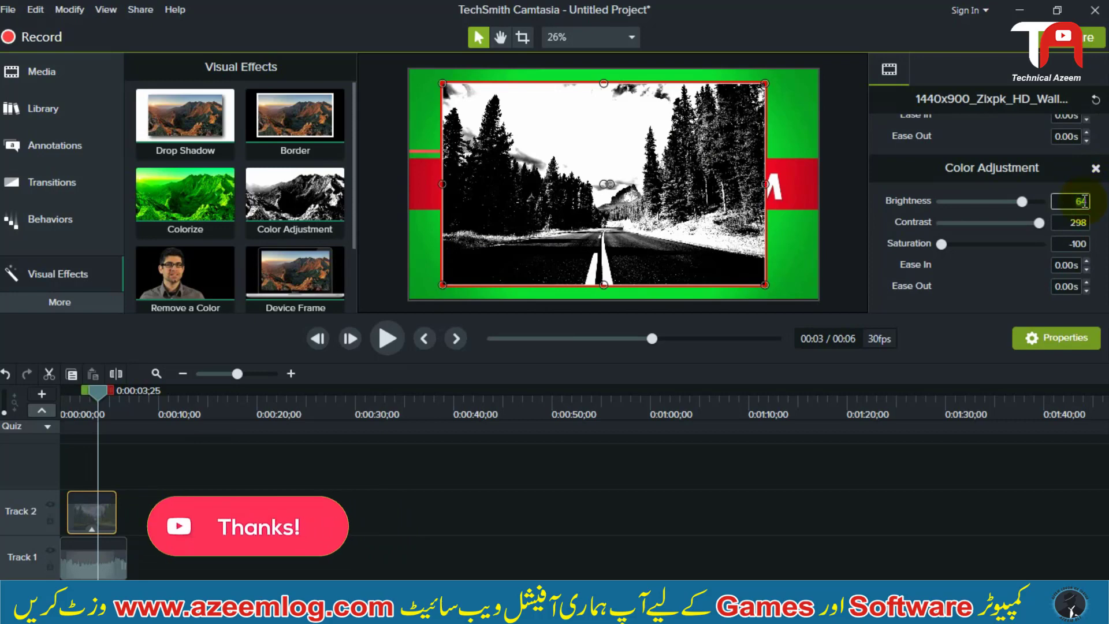
{"action": "key", "text": "BackSpace"}
{"action": "key", "text": "BackSpace"}
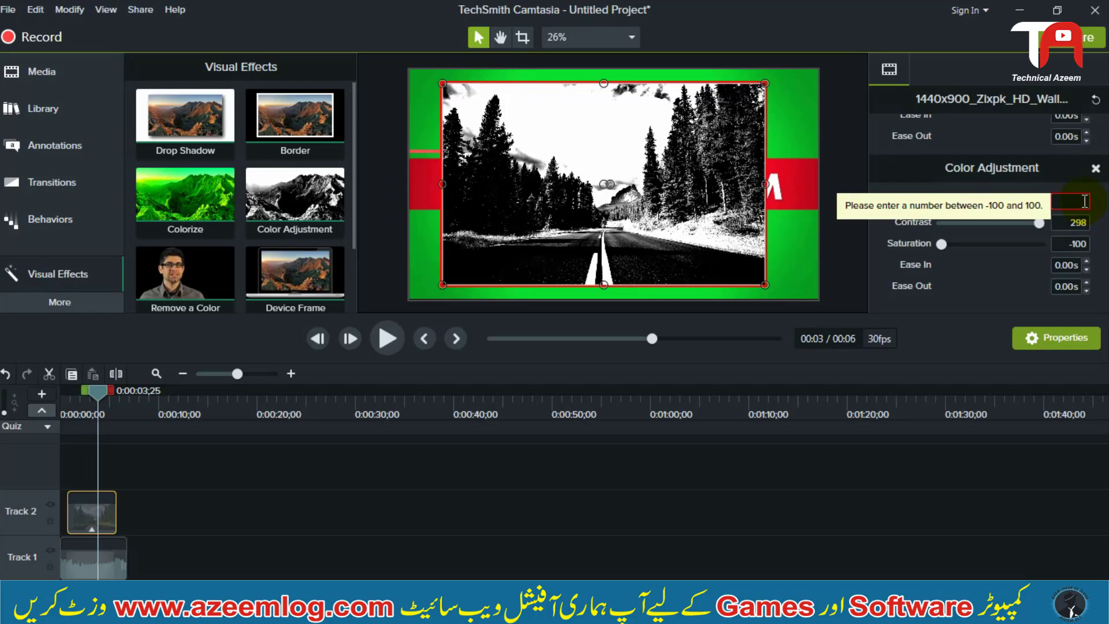
{"action": "double_click", "coordinate": [1078, 224]}
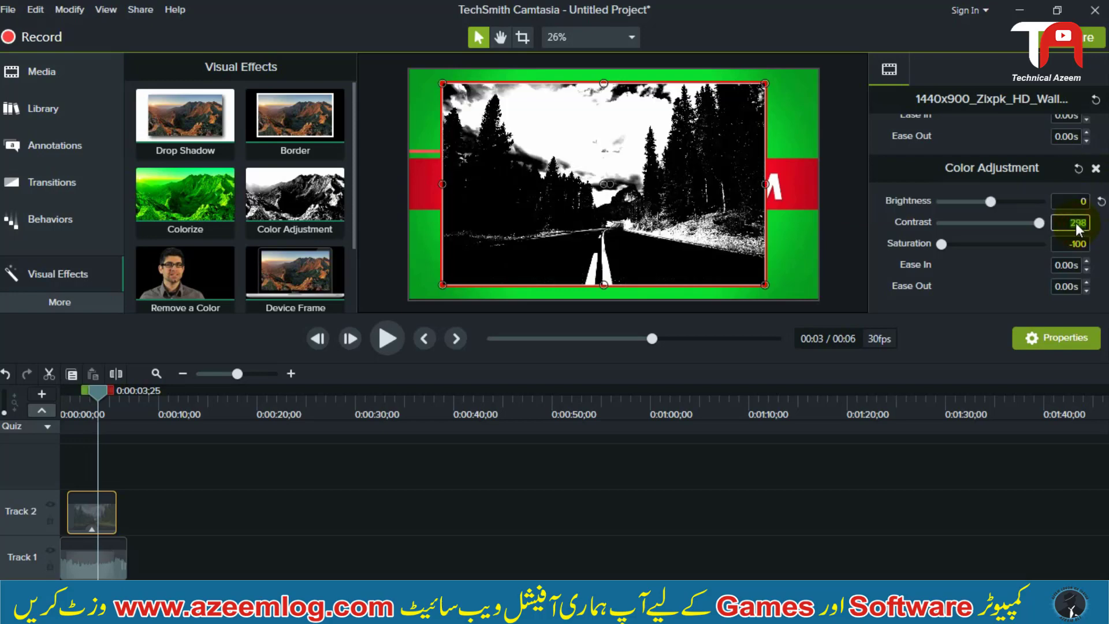
{"action": "type", "text": "0"}
{"action": "double_click", "coordinate": [1073, 244]}
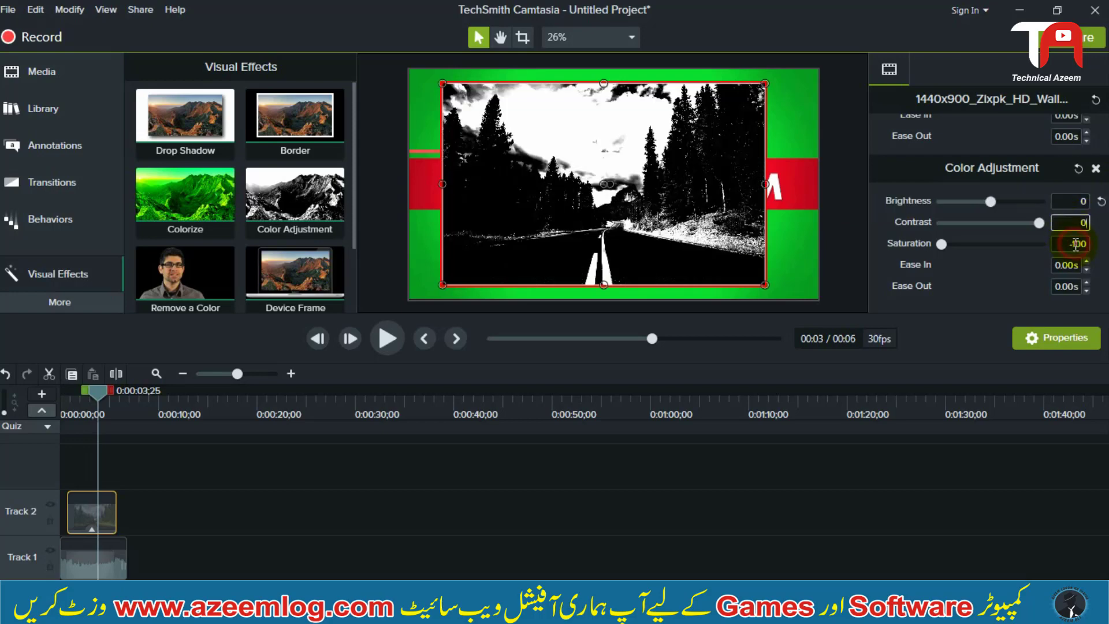
{"action": "left_click", "coordinate": [1003, 284]}
{"action": "left_click", "coordinate": [860, 476]}
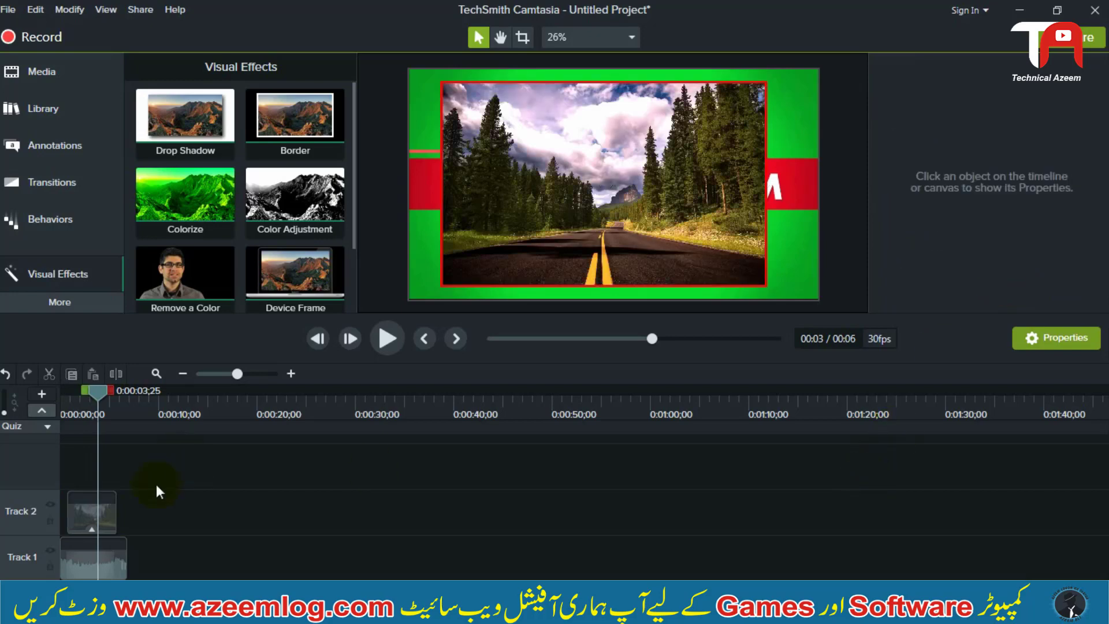
Set the wallpaper's Color Adjustment to brightness 23, contrast 50 and saturation -2.
{"action": "left_click", "coordinate": [595, 213]}
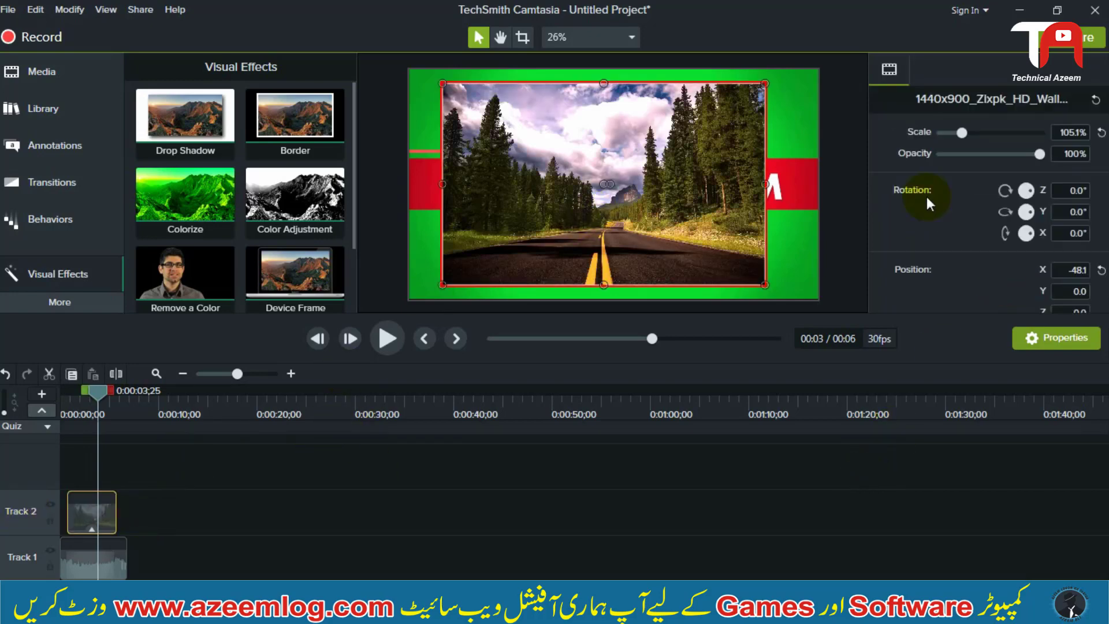
{"action": "scroll", "coordinate": [1085, 248], "scroll_direction": "down", "scroll_amount": 5}
{"action": "scroll", "coordinate": [1104, 249], "scroll_direction": "down", "scroll_amount": 4}
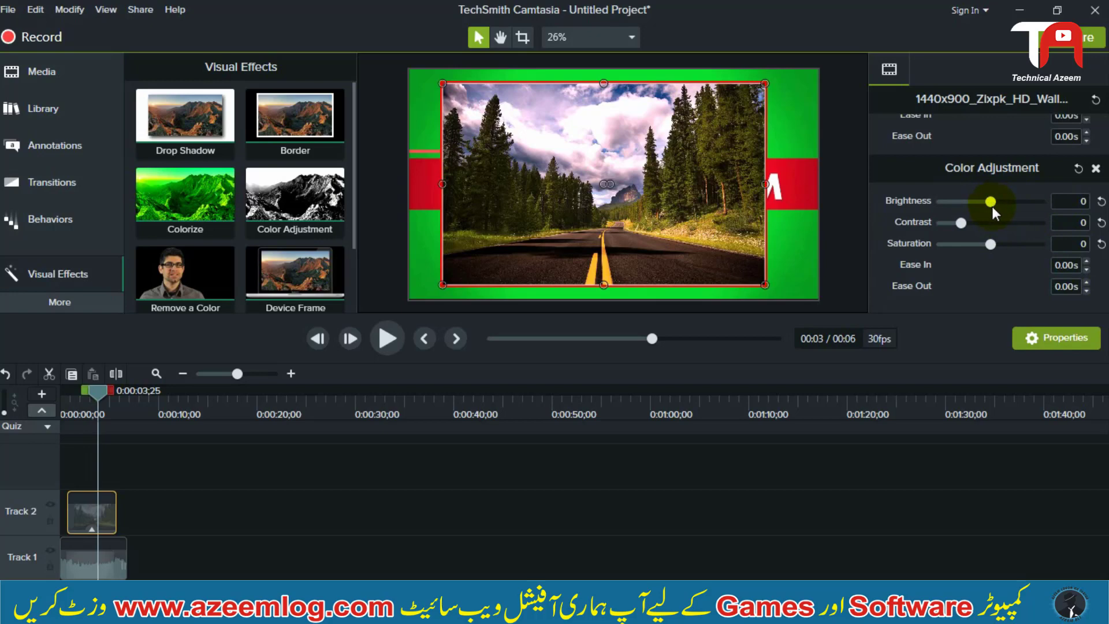
{"action": "left_click_drag", "start_coordinate": [990, 203], "coordinate": [989, 248]}
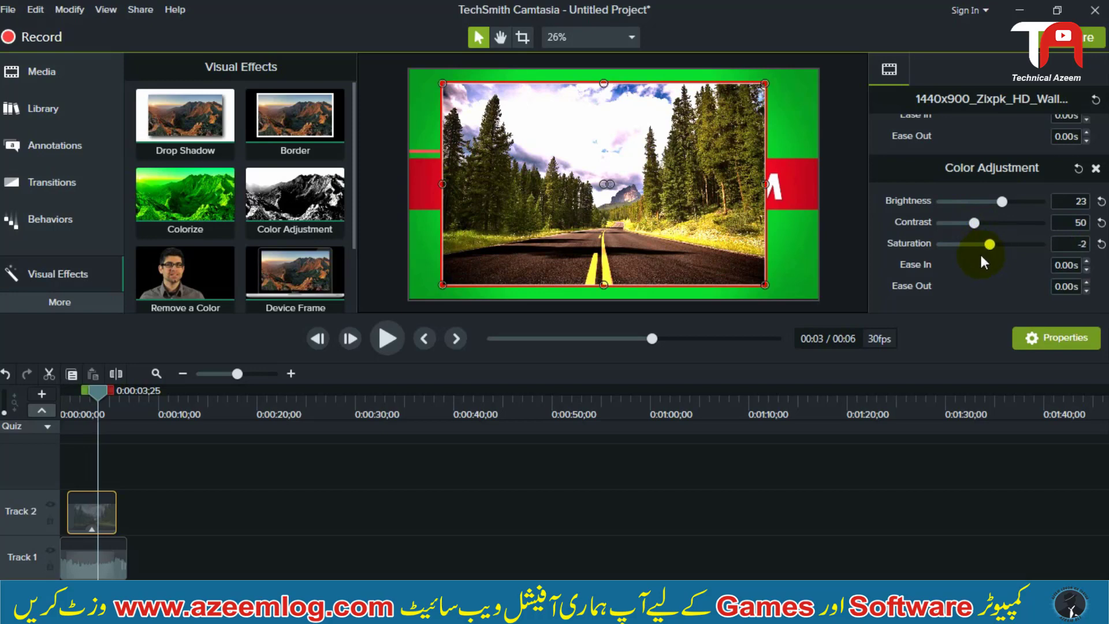
{"action": "left_click", "coordinate": [691, 483]}
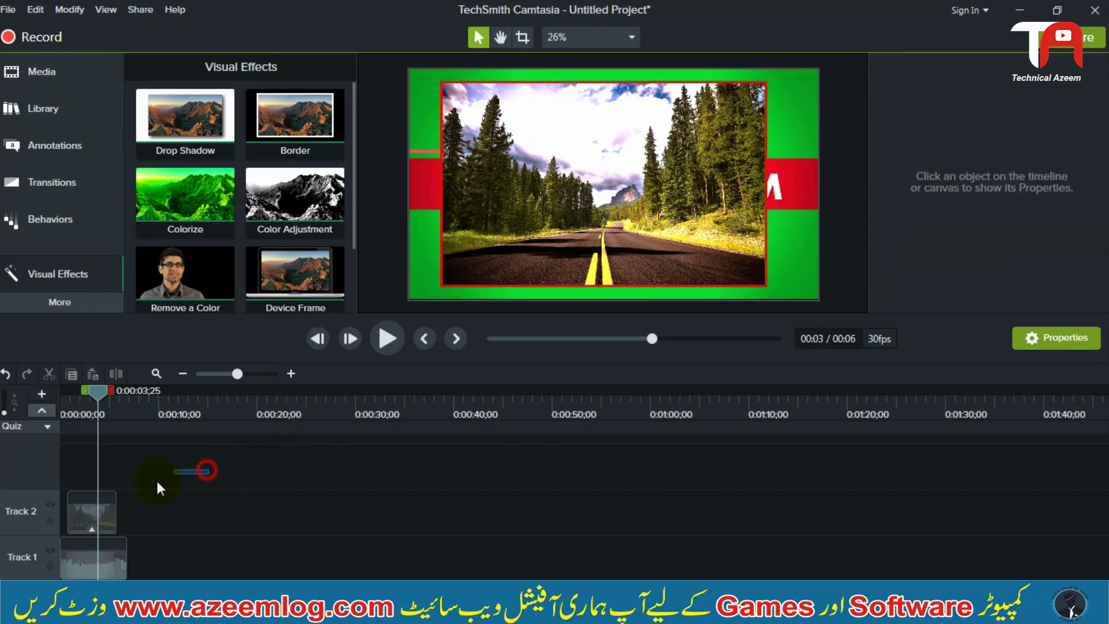
Delete the wallpaper image from Track 2 of the timeline.
{"action": "left_click_drag", "start_coordinate": [157, 483], "coordinate": [112, 507]}
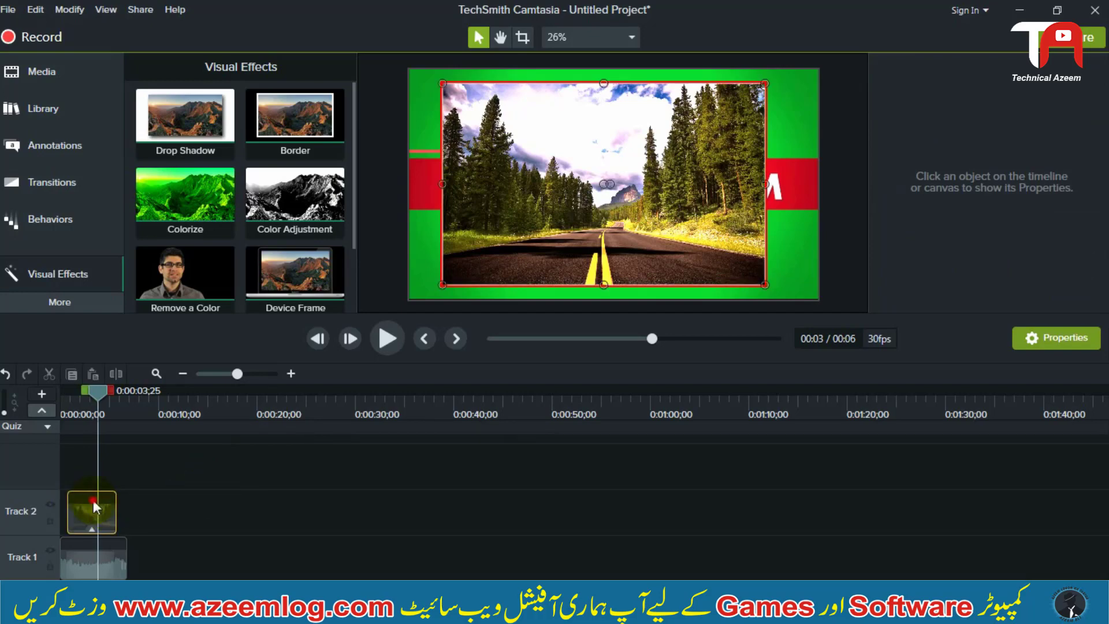
{"action": "left_click", "coordinate": [198, 514]}
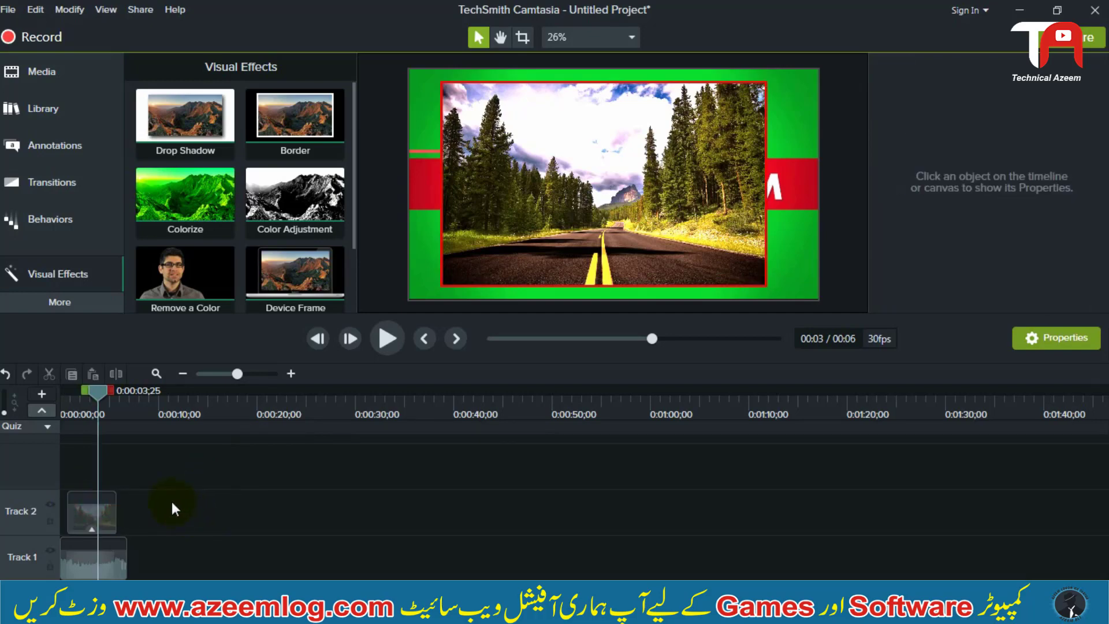
{"action": "left_click", "coordinate": [79, 507]}
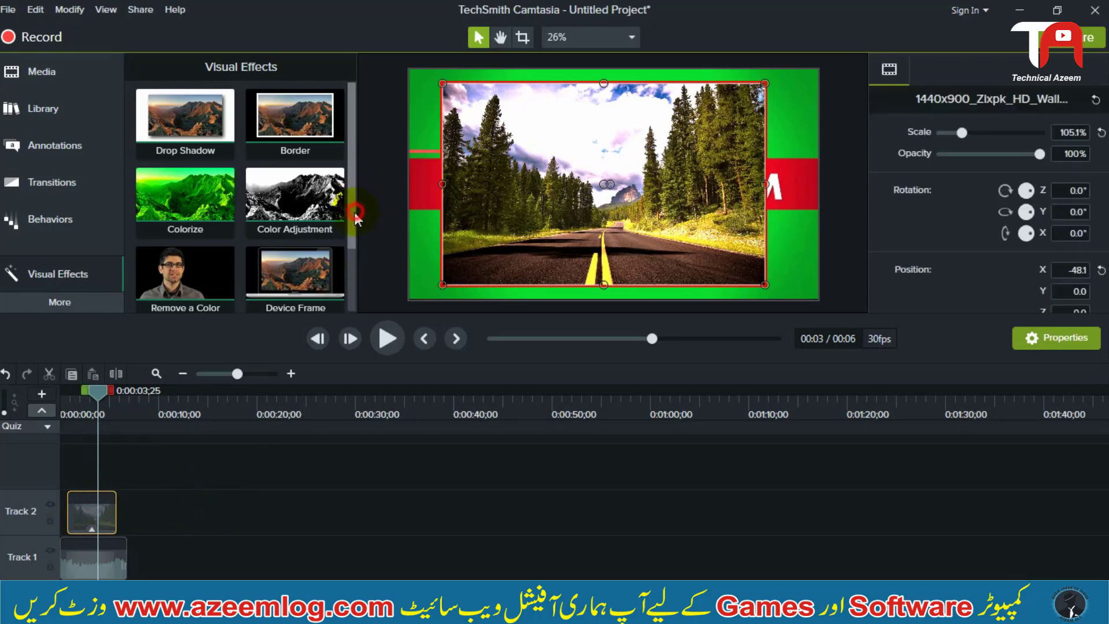
{"action": "left_click_drag", "start_coordinate": [355, 212], "coordinate": [352, 247]}
{"action": "left_click", "coordinate": [39, 493]}
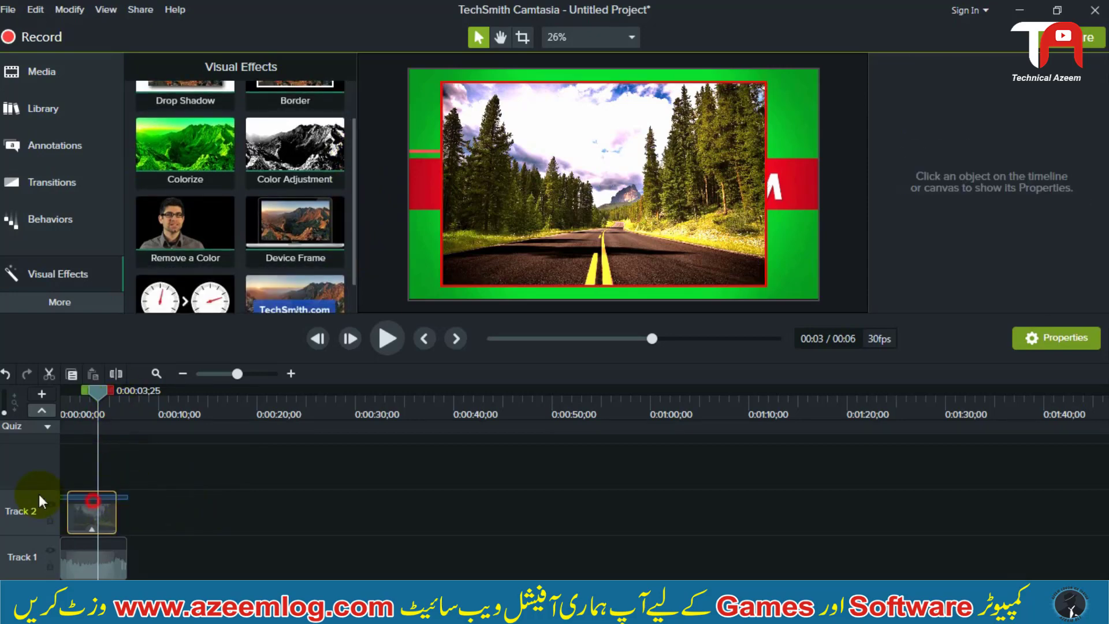
{"action": "key", "text": "Delete"}
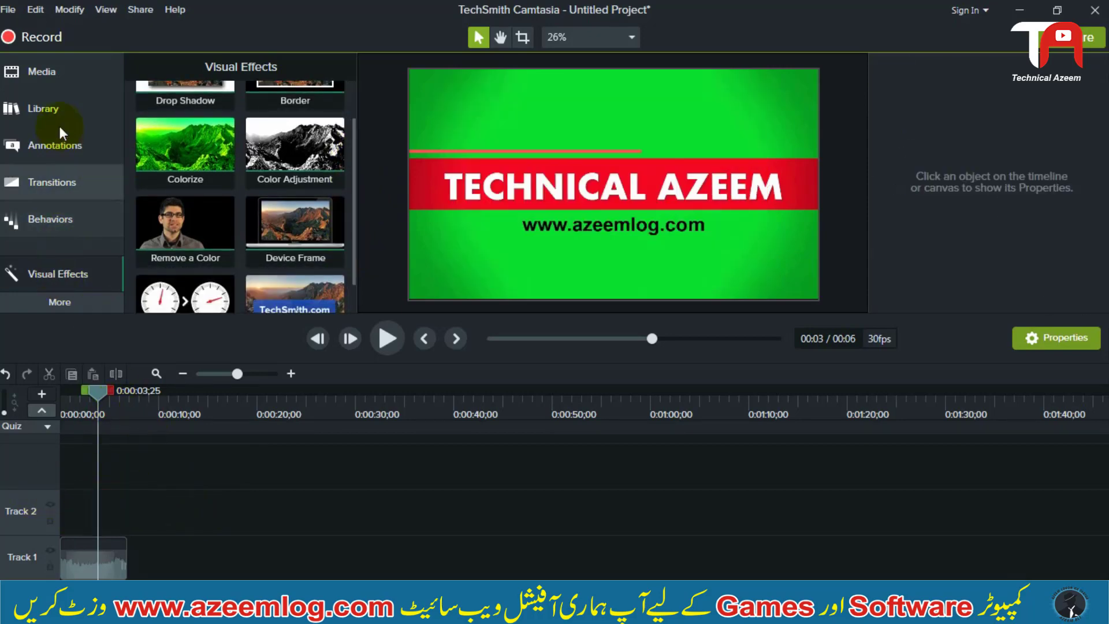
Add the Subscribe 3.mp4 clip from the media bin to Track 2, above the intro clip.
{"action": "left_click", "coordinate": [67, 77]}
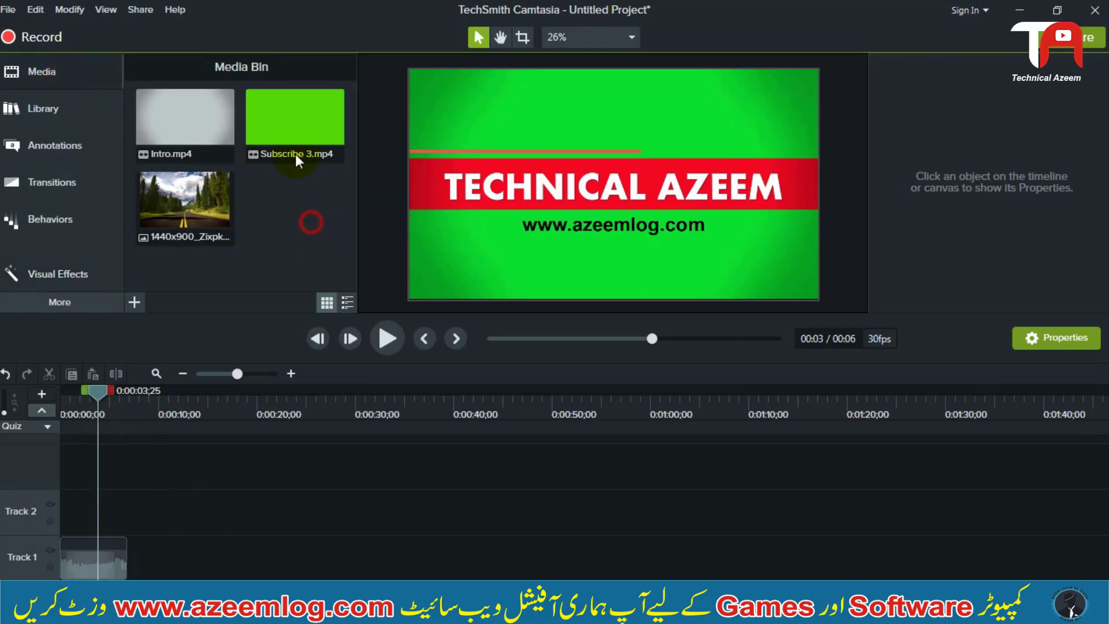
{"action": "left_click_drag", "start_coordinate": [296, 139], "coordinate": [94, 514]}
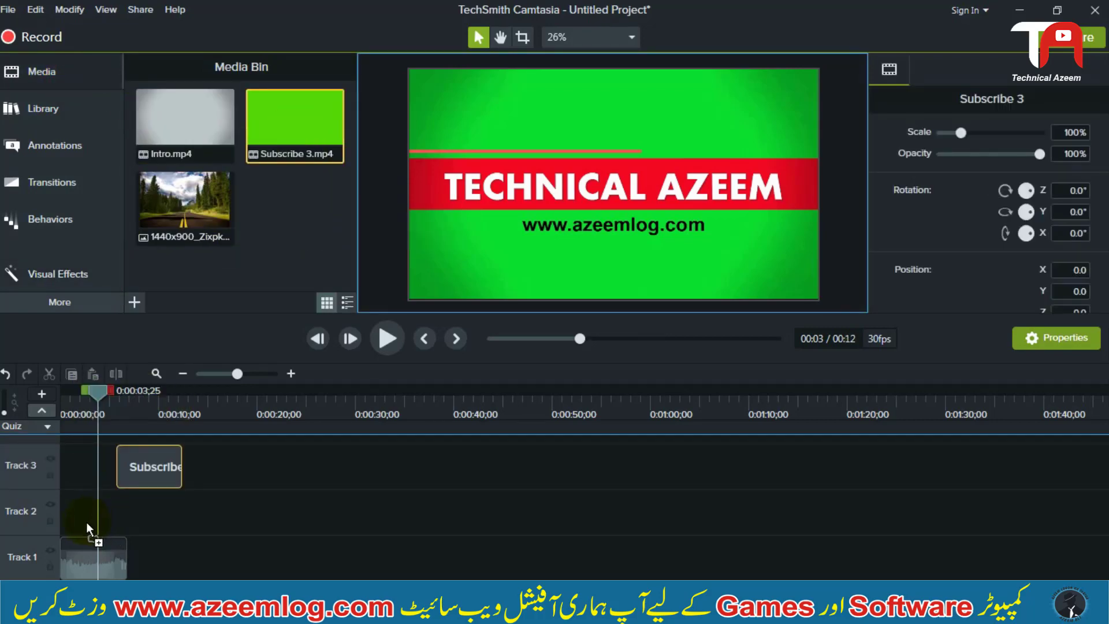
{"action": "left_click_drag", "start_coordinate": [85, 522], "coordinate": [69, 516]}
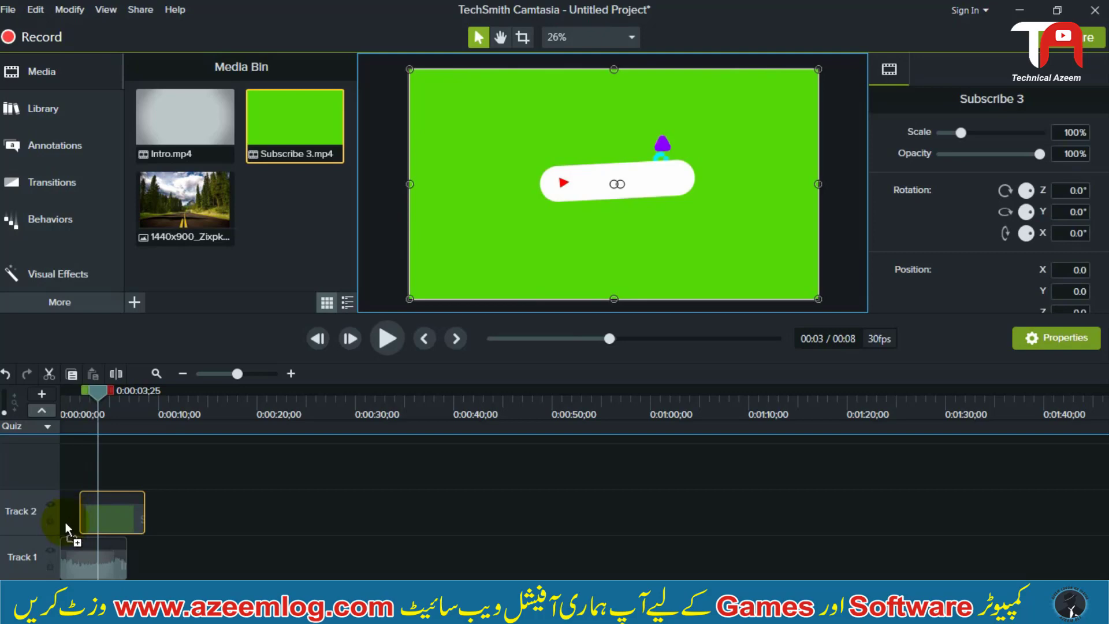
{"action": "mouse_move", "coordinate": [64, 522]}
{"action": "left_mouse_down"}
{"action": "mouse_move", "coordinate": [67, 505]}
{"action": "mouse_move", "coordinate": [70, 514]}
{"action": "left_mouse_up"}
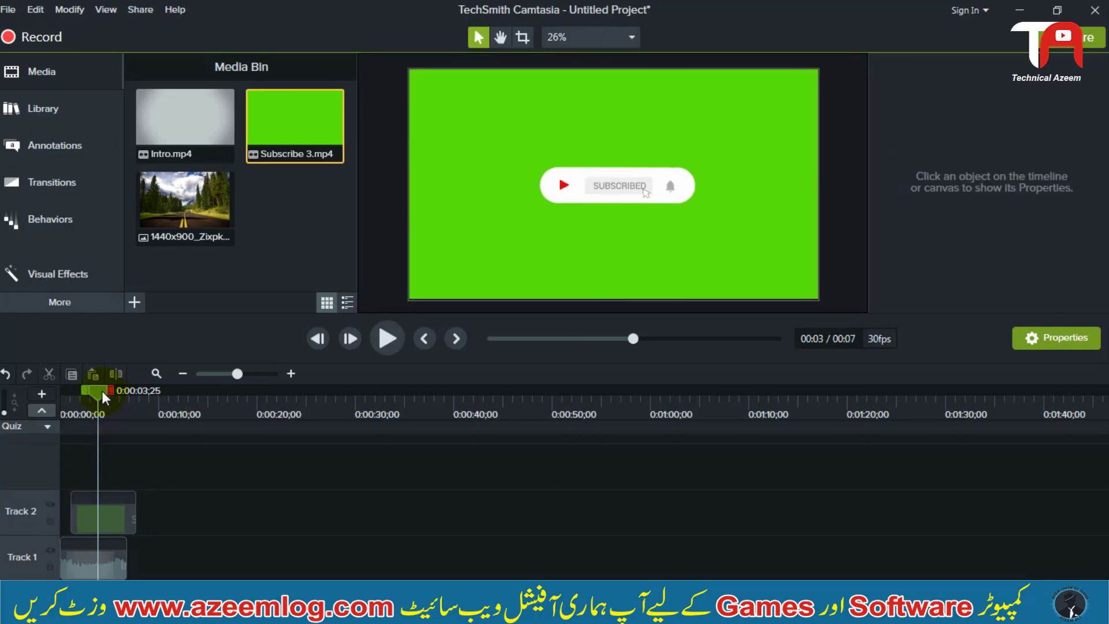
Move the playhead to 0:00:02;08 and shift the Subscribe 3 clip on Track 2 to the timeline's start.
{"action": "left_click_drag", "start_coordinate": [98, 391], "coordinate": [85, 392]}
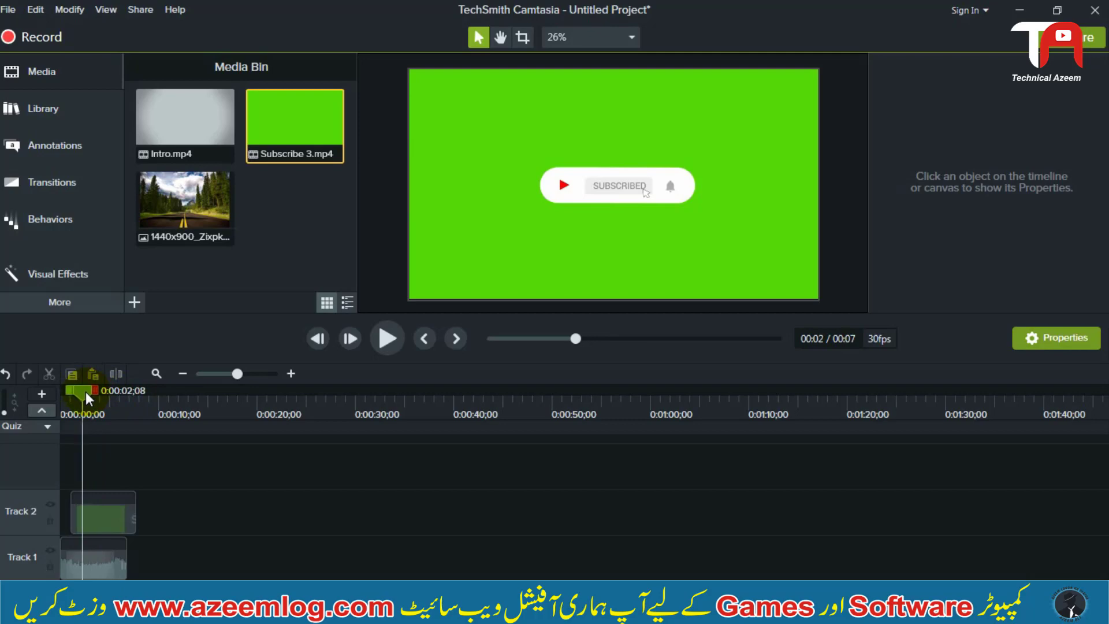
{"action": "left_click", "coordinate": [92, 511]}
{"action": "left_click_drag", "start_coordinate": [62, 509], "coordinate": [58, 509]}
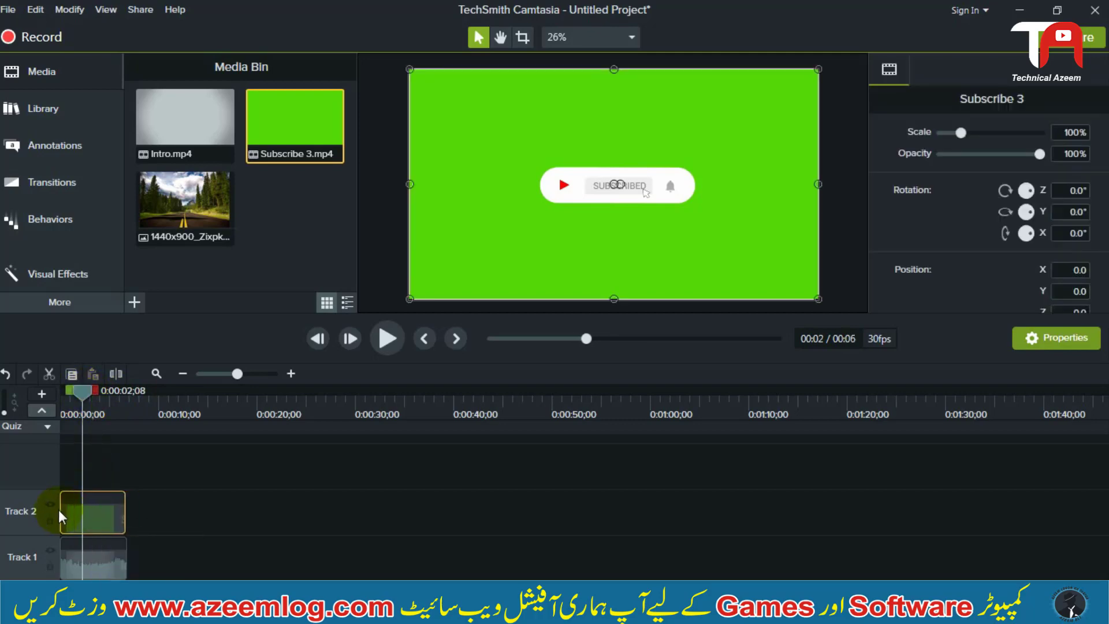
Move the playhead to 0:00:01;11 and apply the Remove a Color effect to the Subscribe 3 clip on Track 2.
{"action": "left_click", "coordinate": [136, 480]}
{"action": "left_click_drag", "start_coordinate": [87, 392], "coordinate": [78, 393]}
{"action": "left_click", "coordinate": [92, 512]}
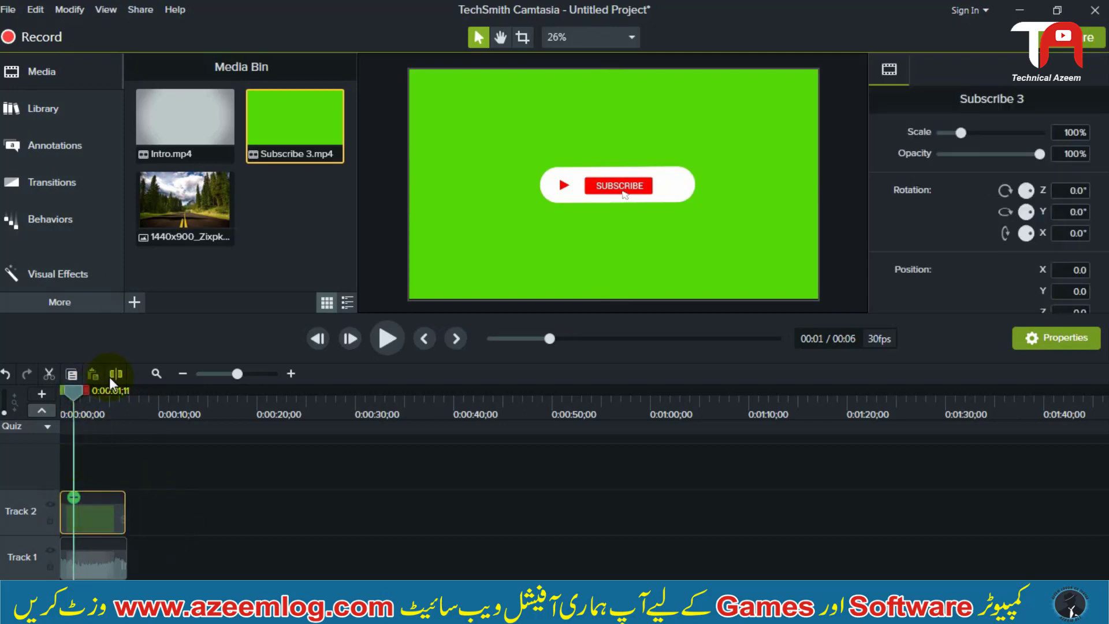
{"action": "left_click", "coordinate": [92, 274]}
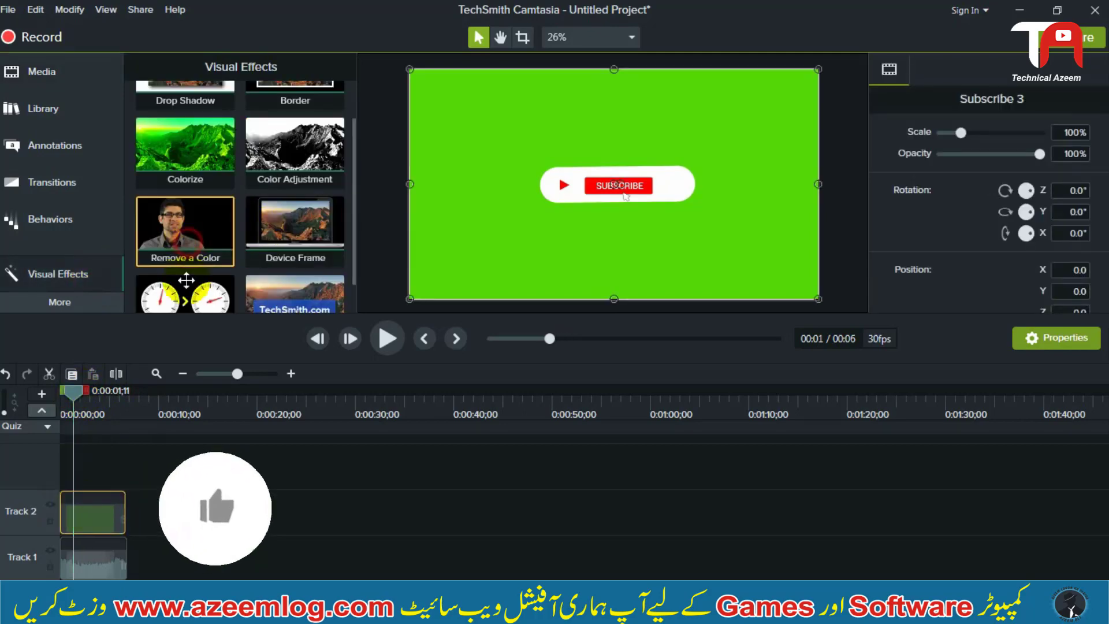
{"action": "left_click_drag", "start_coordinate": [185, 231], "coordinate": [111, 511]}
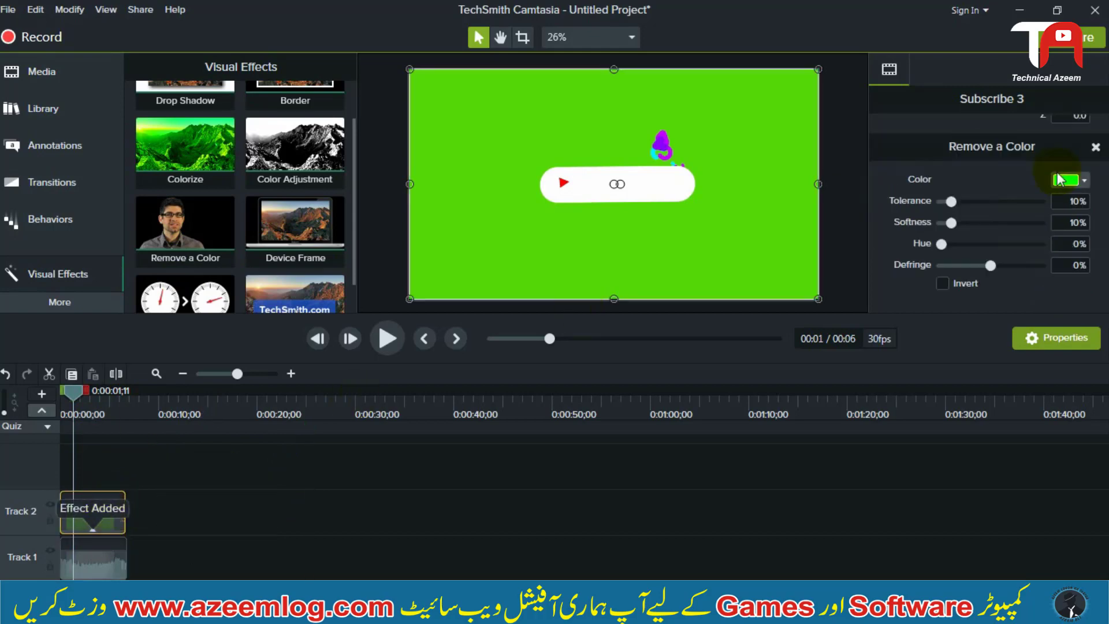
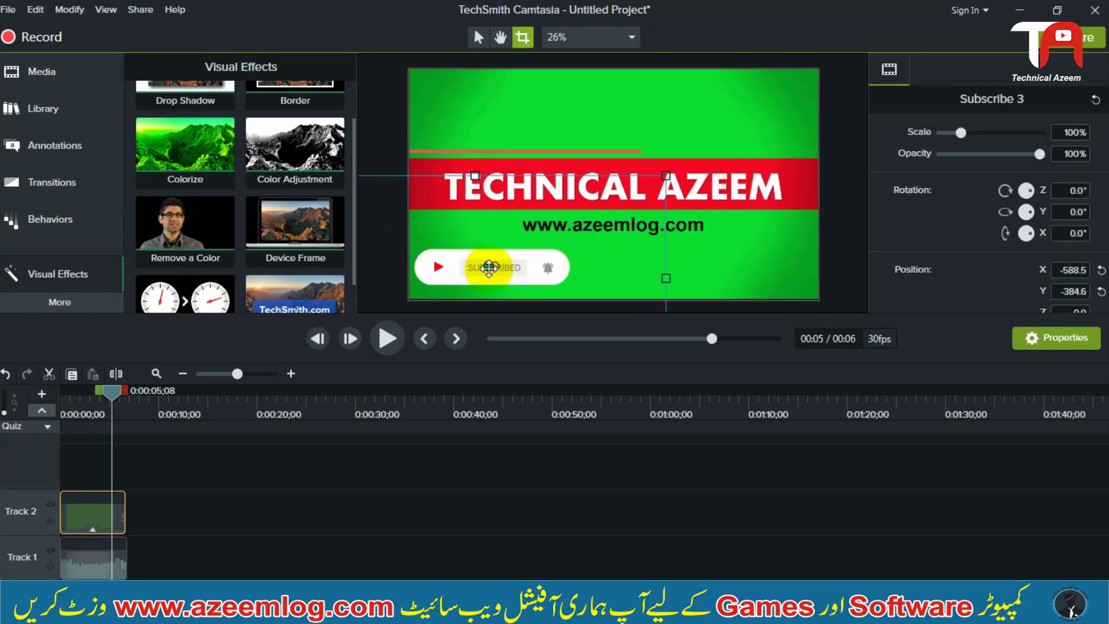
Scale the Subscribe 3 clip down to 92% and set its Remove a Color tolerance to 15%.
{"action": "left_click", "coordinate": [479, 37]}
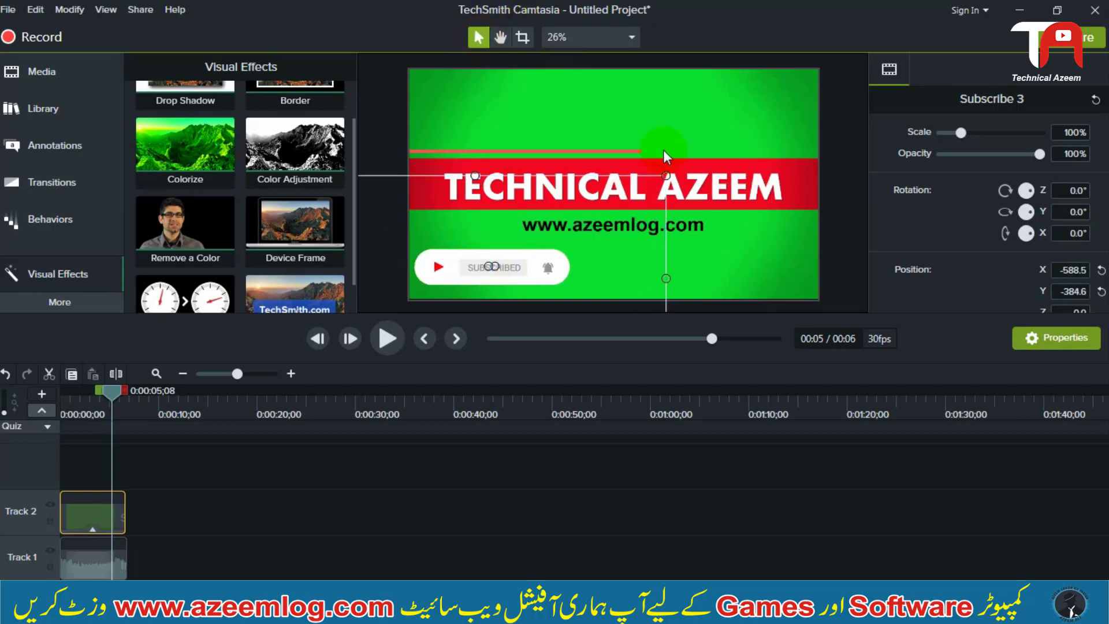
{"action": "left_click_drag", "start_coordinate": [656, 183], "coordinate": [653, 193]}
{"action": "scroll", "coordinate": [947, 226], "scroll_direction": "down", "scroll_amount": 4}
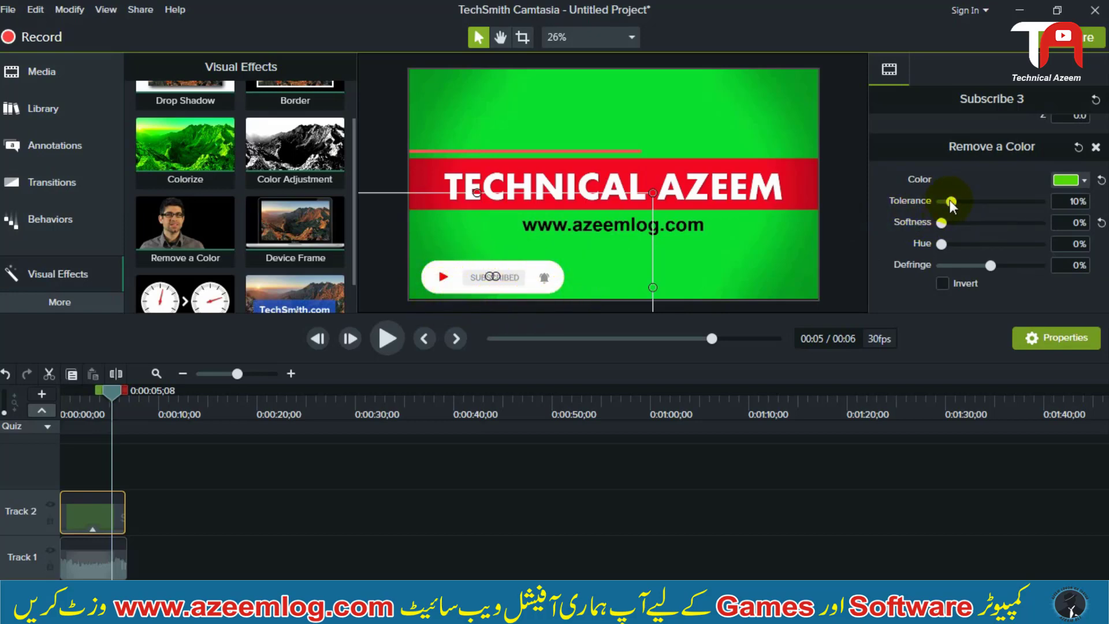
{"action": "left_click_drag", "start_coordinate": [950, 200], "coordinate": [1037, 202]}
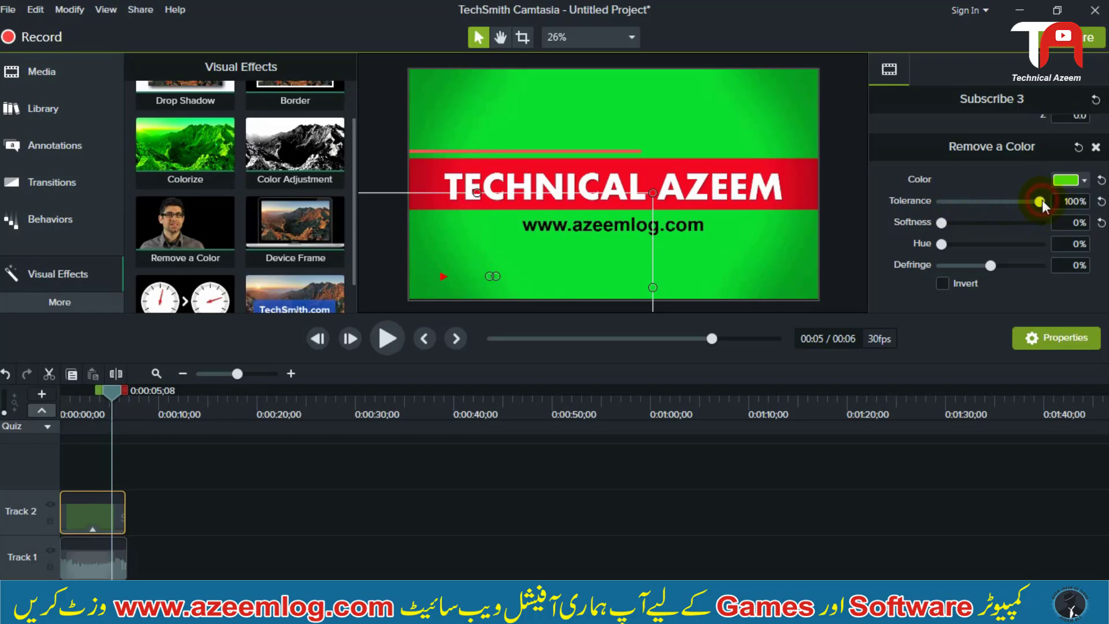
{"action": "left_click_drag", "start_coordinate": [1040, 202], "coordinate": [958, 210]}
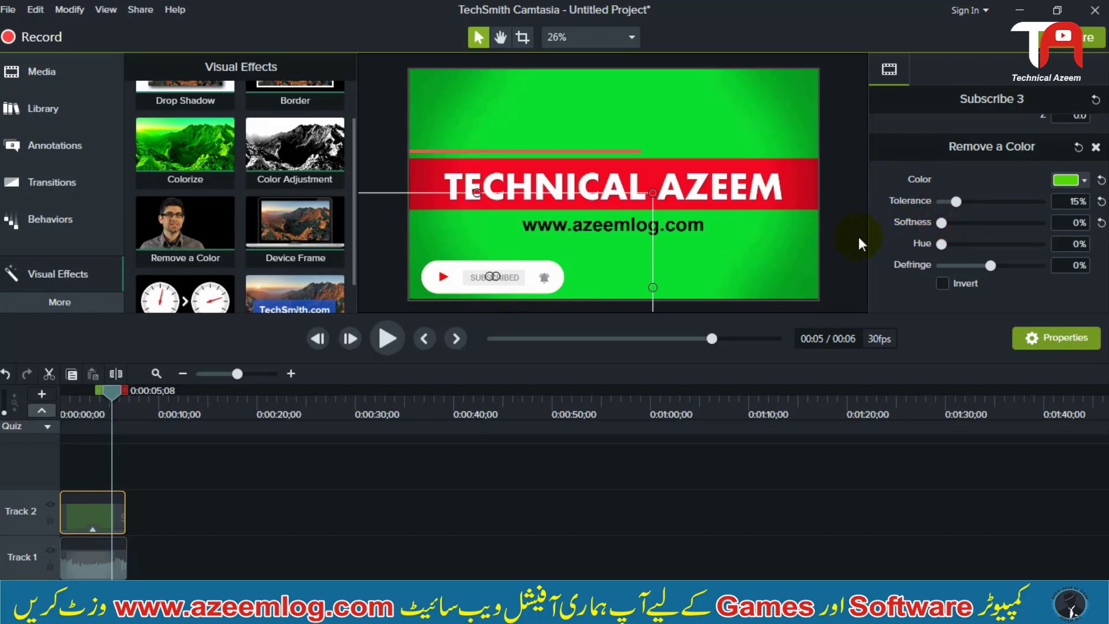
Move the Subscribe 3 clip slightly up on the canvas to about X -588.1, Y -390.8.
{"action": "left_click", "coordinate": [507, 486]}
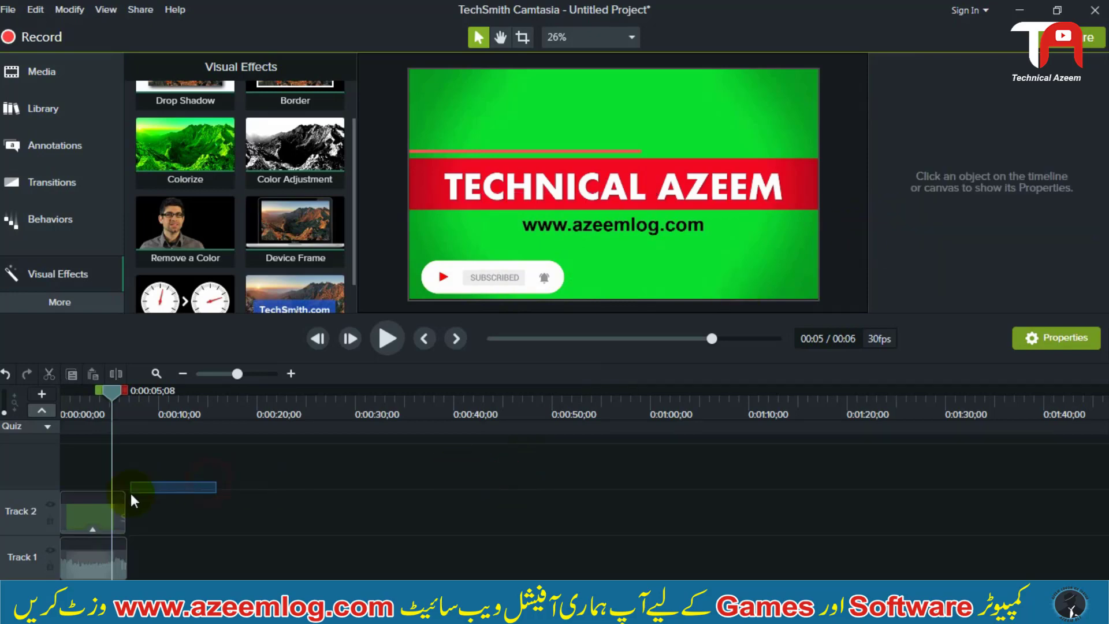
{"action": "left_click", "coordinate": [219, 492]}
{"action": "left_click_drag", "start_coordinate": [457, 277], "coordinate": [456, 269]}
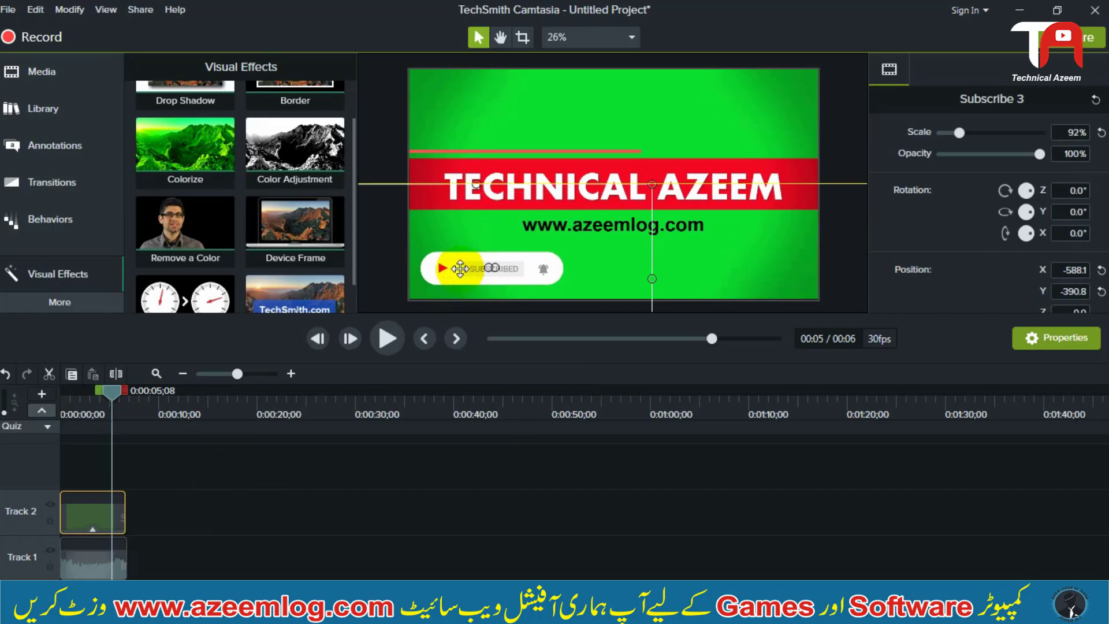
{"action": "left_click", "coordinate": [164, 476]}
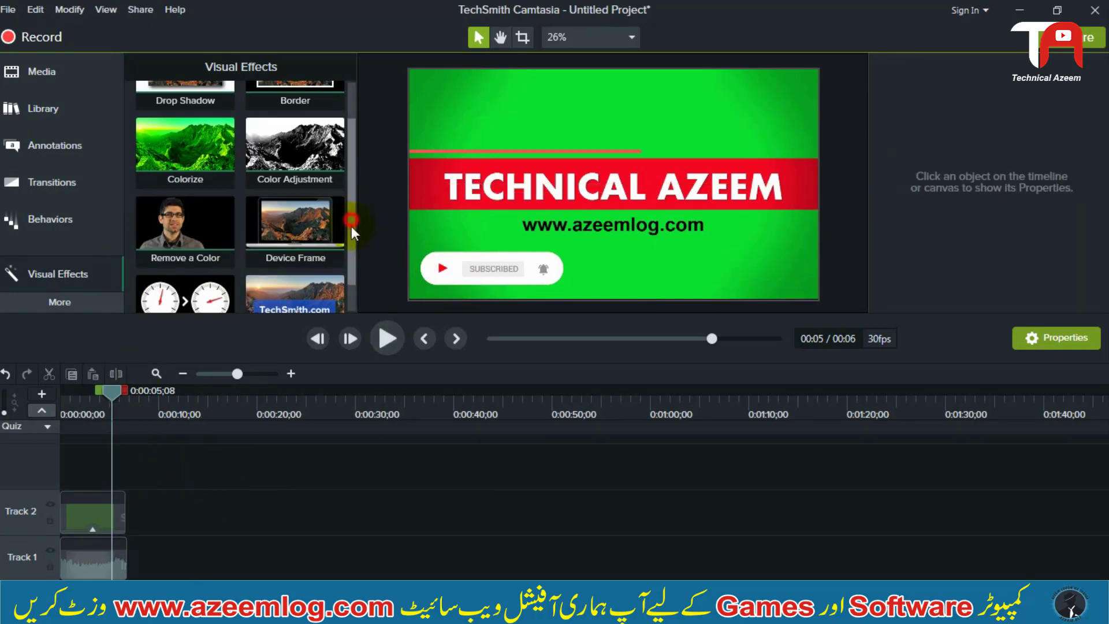
{"action": "scroll", "coordinate": [351, 227], "scroll_direction": "down", "scroll_amount": 1}
{"action": "left_click", "coordinate": [262, 178]}
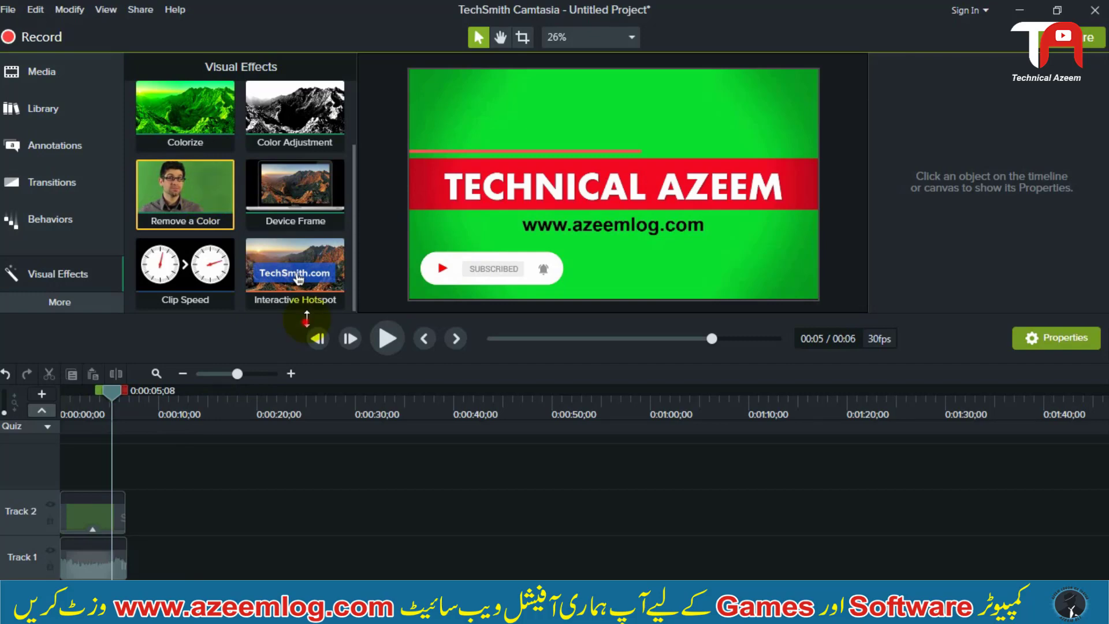
{"action": "left_click_drag", "start_coordinate": [301, 206], "coordinate": [192, 396]}
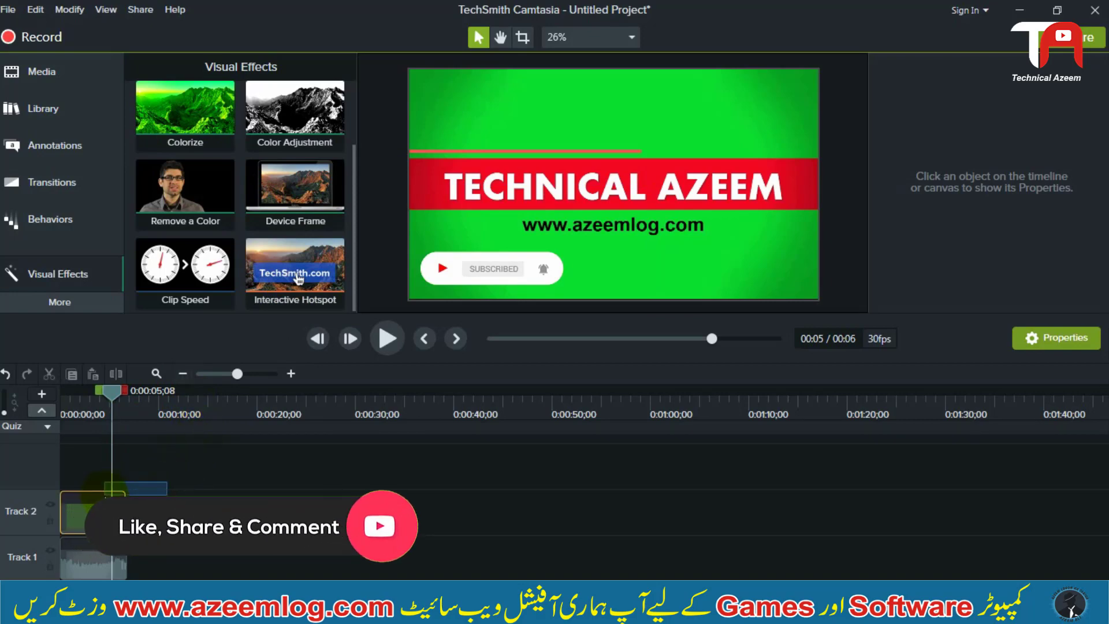
Replace the Subscribe 3 clip on Track 2 with the 1440x900_Zixpk wallpaper image from the media bin.
{"action": "left_click", "coordinate": [104, 504]}
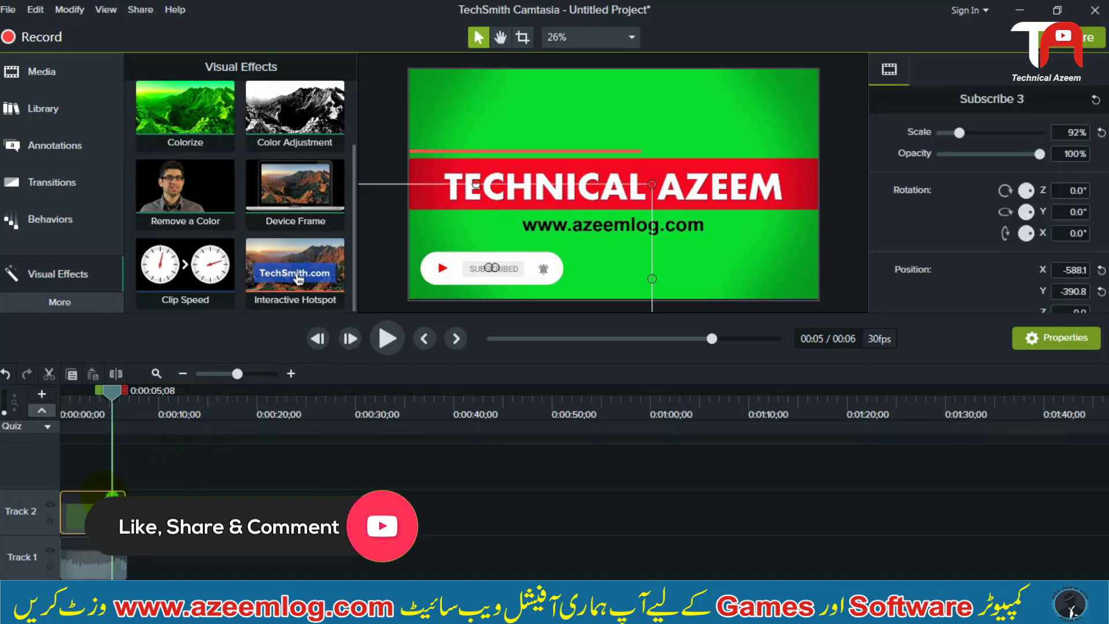
{"action": "left_click", "coordinate": [41, 80]}
{"action": "left_click_drag", "start_coordinate": [185, 207], "coordinate": [68, 533]}
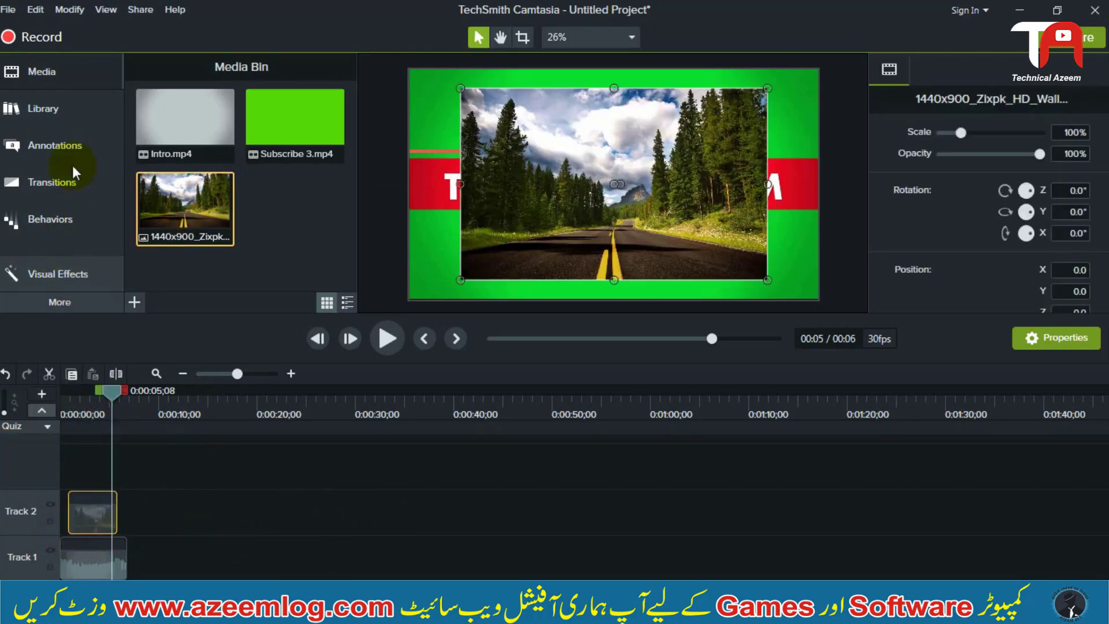
Apply the Device Frame visual effect to the wallpaper image on Track 2.
{"action": "left_click", "coordinate": [56, 272]}
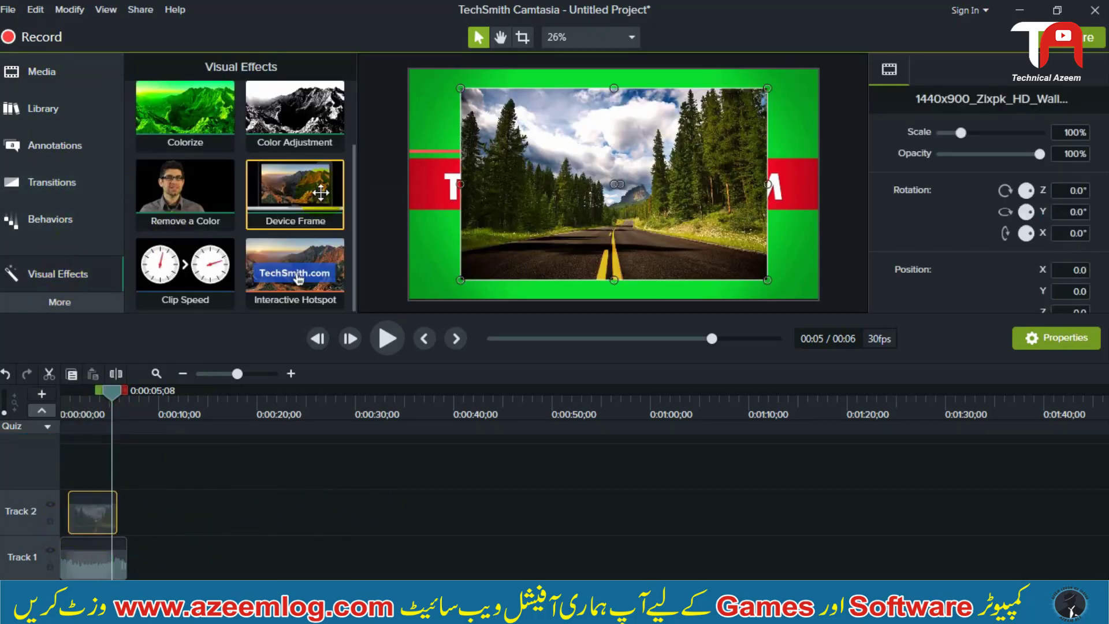
{"action": "left_click_drag", "start_coordinate": [306, 188], "coordinate": [93, 511]}
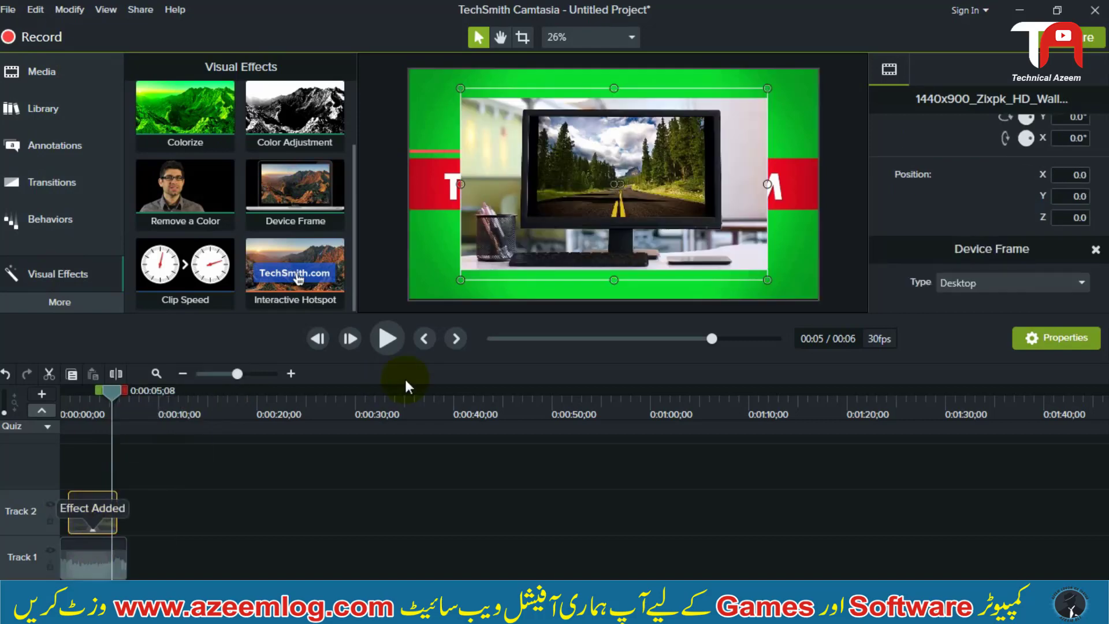
{"action": "left_click", "coordinate": [332, 485]}
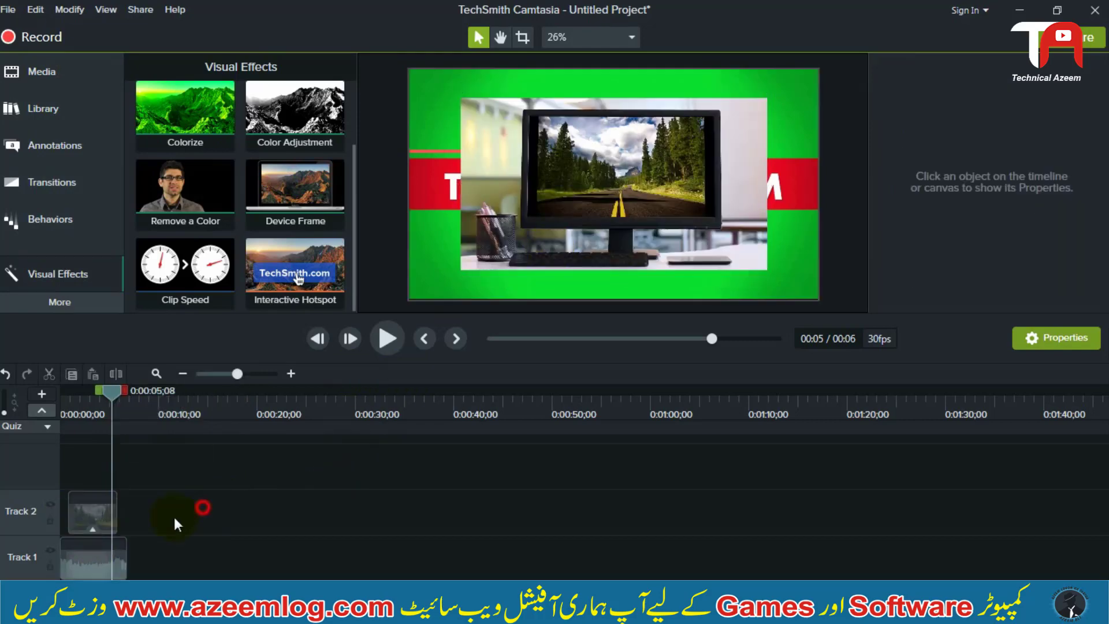
Try the iPhone and MacBook Pro types for the wallpaper's Device Frame effect.
{"action": "left_click", "coordinate": [26, 510]}
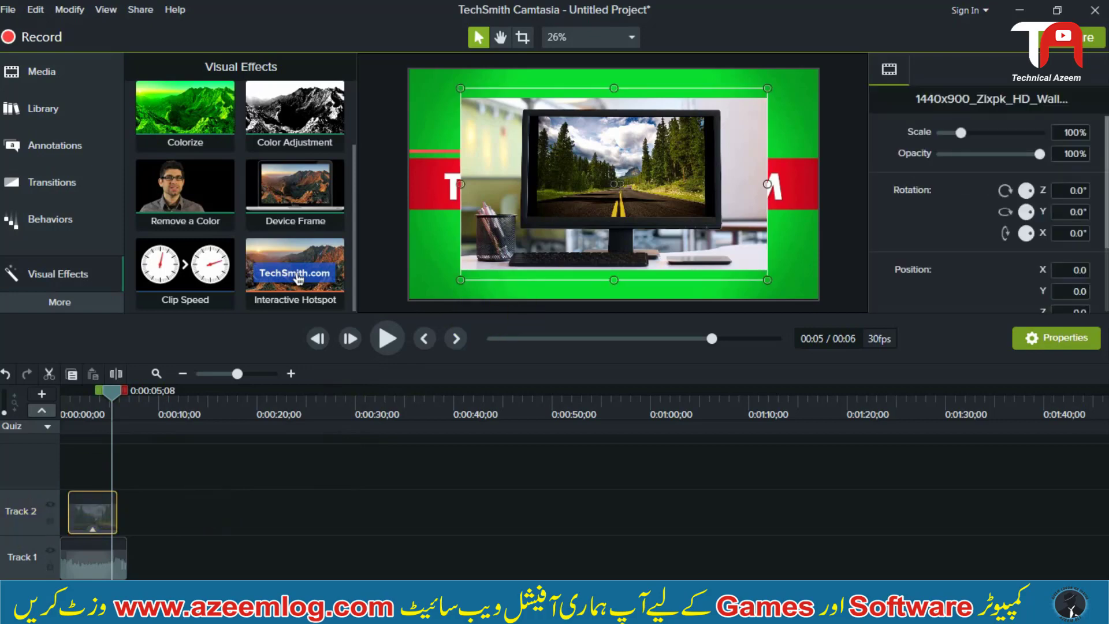
{"action": "left_click", "coordinate": [982, 284]}
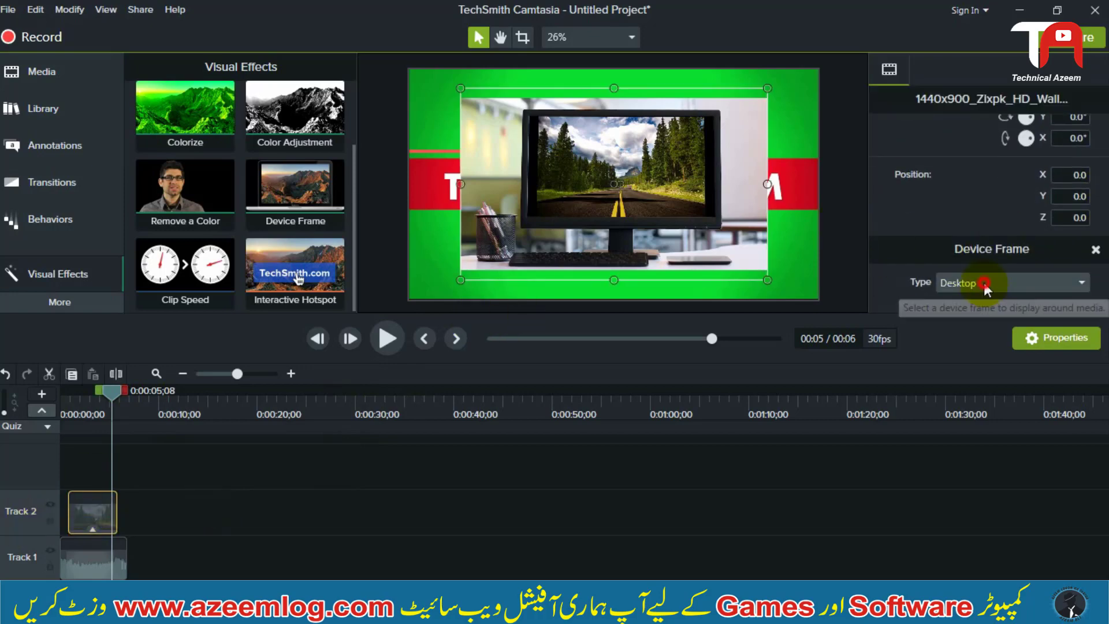
{"action": "left_click", "coordinate": [983, 324]}
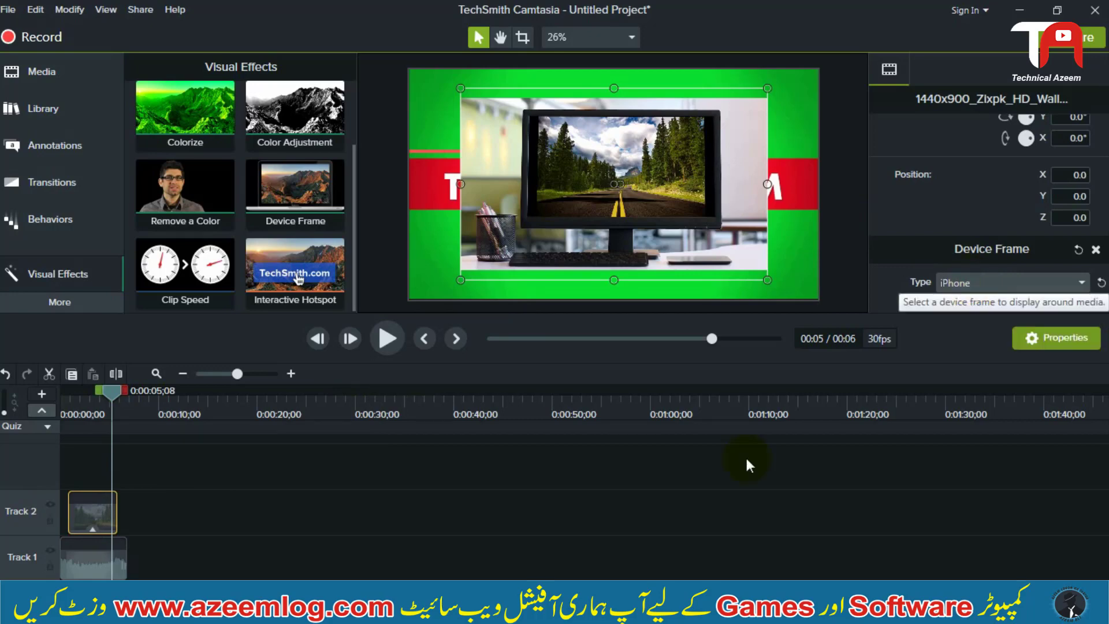
{"action": "left_click", "coordinate": [995, 276]}
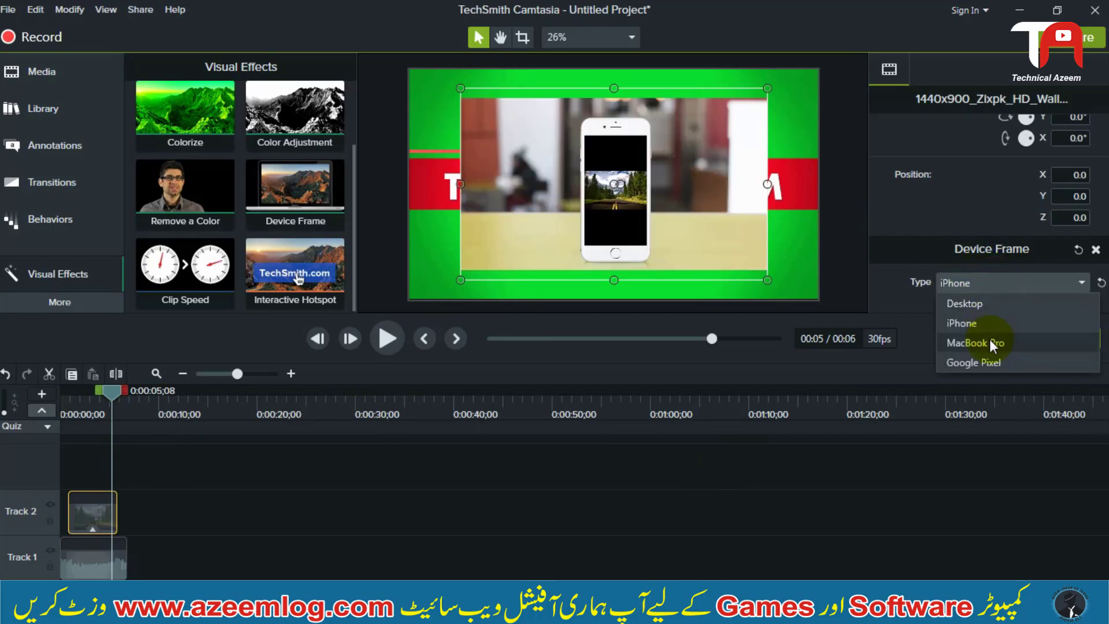
{"action": "left_click", "coordinate": [989, 346]}
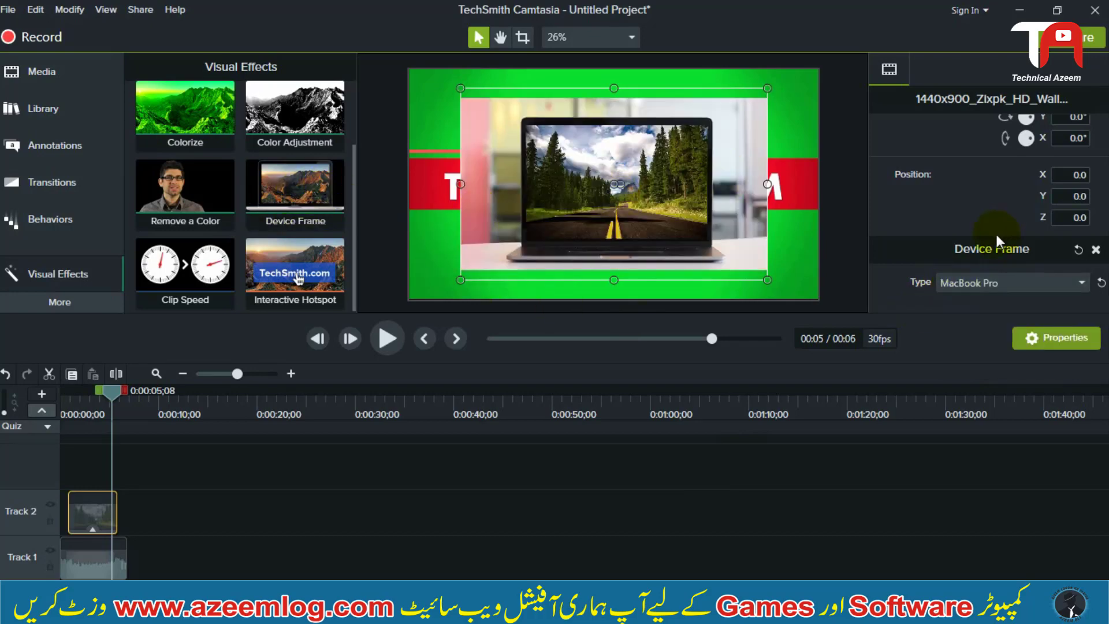
Change the wallpaper's Device Frame type to Google Pixel.
{"action": "left_click", "coordinate": [986, 284]}
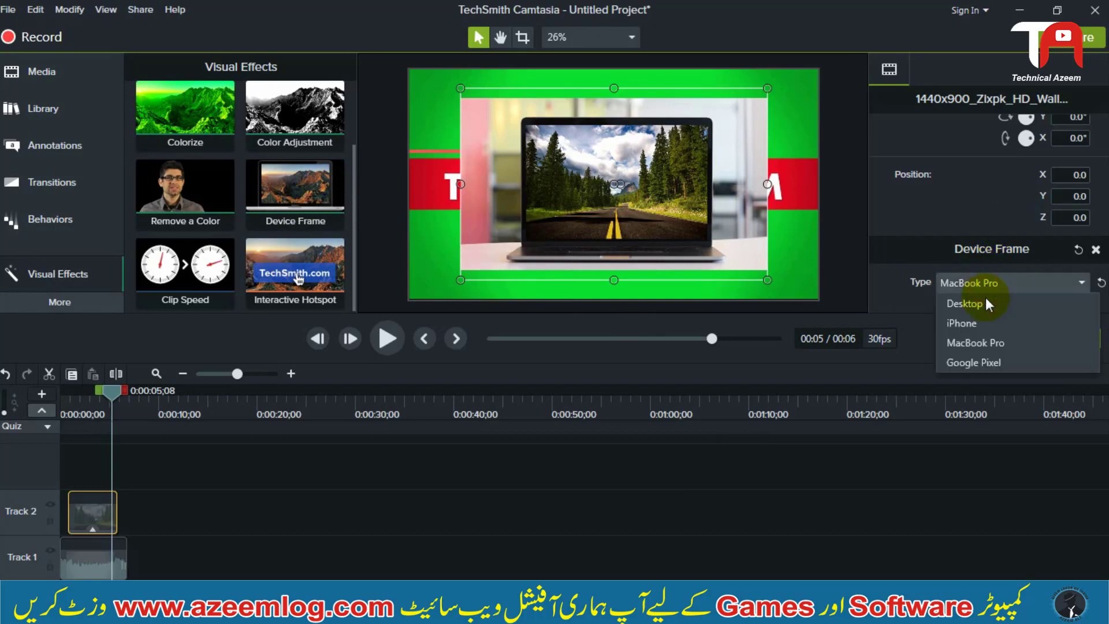
{"action": "left_click", "coordinate": [976, 362]}
{"action": "left_click", "coordinate": [764, 474]}
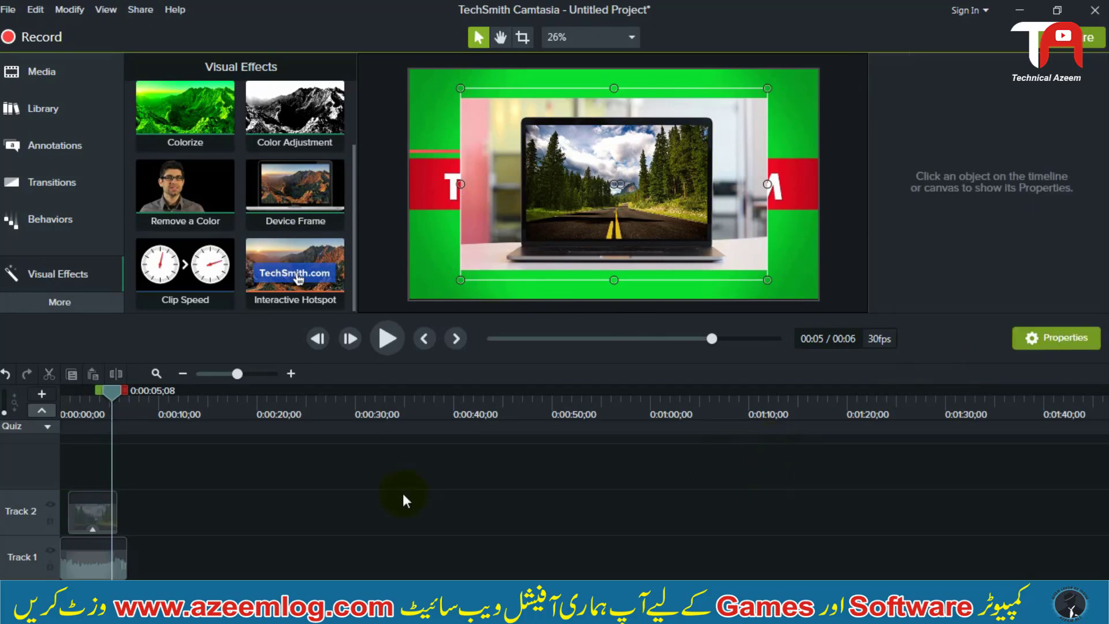
Set the Device Frame type of the wallpaper on Track 2 to MacBook Pro.
{"action": "left_click_drag", "start_coordinate": [332, 486], "coordinate": [3, 514]}
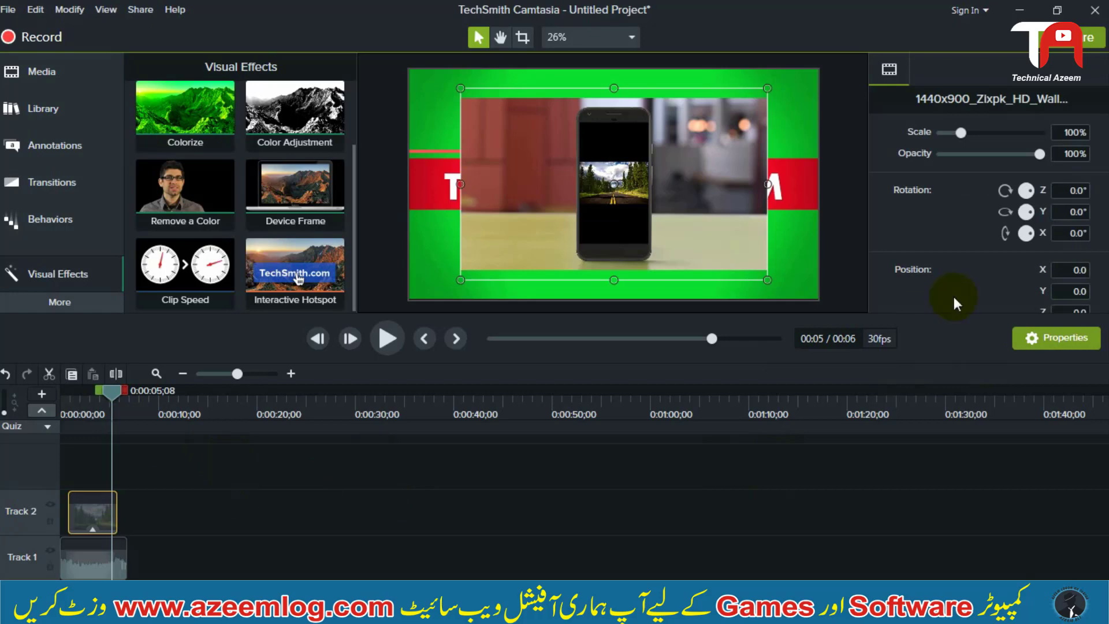
{"action": "scroll", "coordinate": [954, 299], "scroll_direction": "down", "scroll_amount": 3}
{"action": "left_click", "coordinate": [1007, 282]}
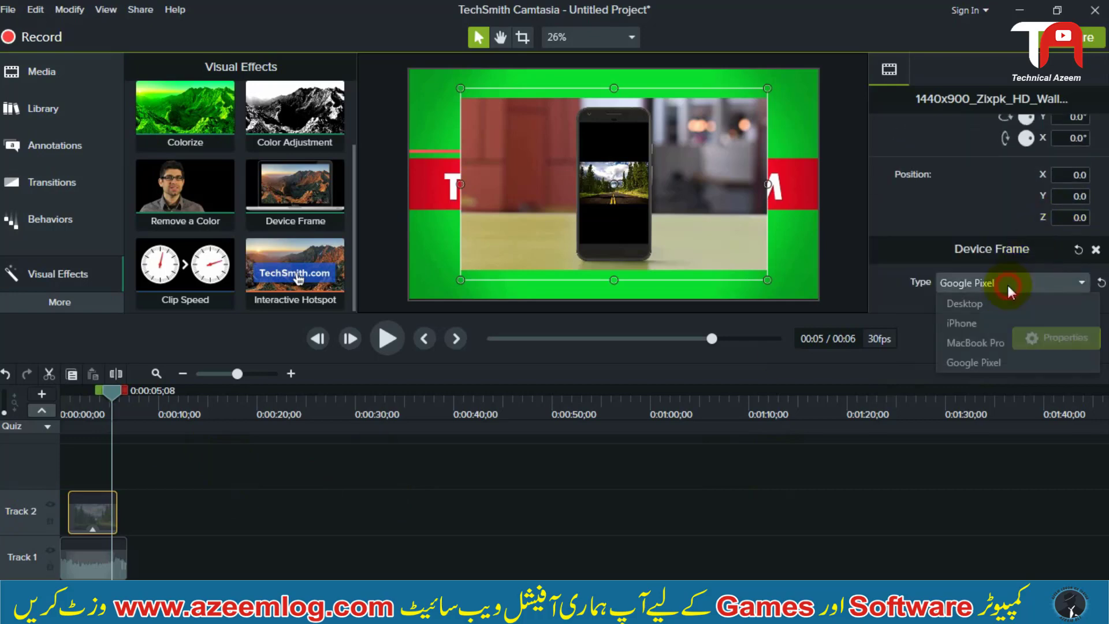
{"action": "left_click", "coordinate": [983, 342]}
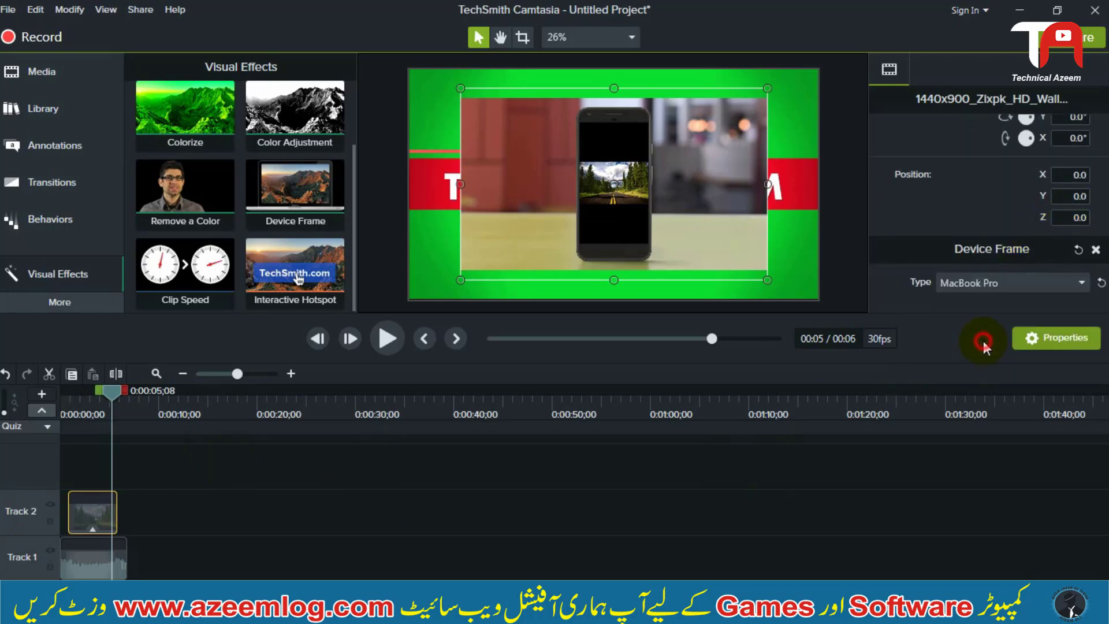
{"action": "left_click", "coordinate": [677, 477]}
Enlarge the framed wallpaper to 141.4% and center it at X 0, Y 0 to cover the whole canvas.
{"action": "left_click", "coordinate": [578, 110]}
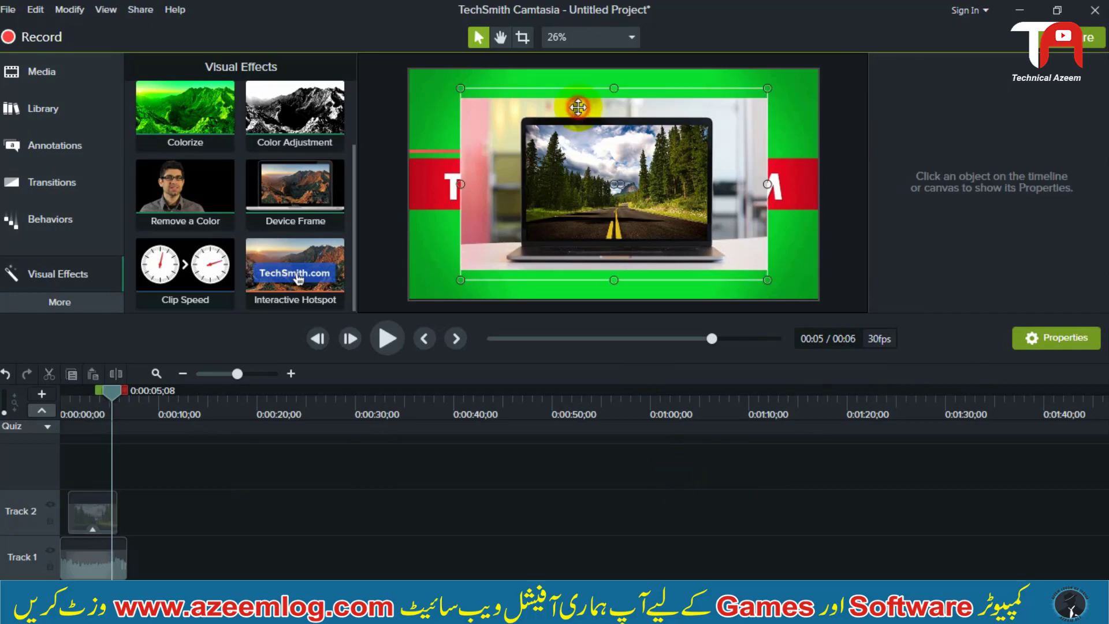
{"action": "left_click", "coordinate": [760, 93]}
{"action": "left_click_drag", "start_coordinate": [767, 90], "coordinate": [832, 52]}
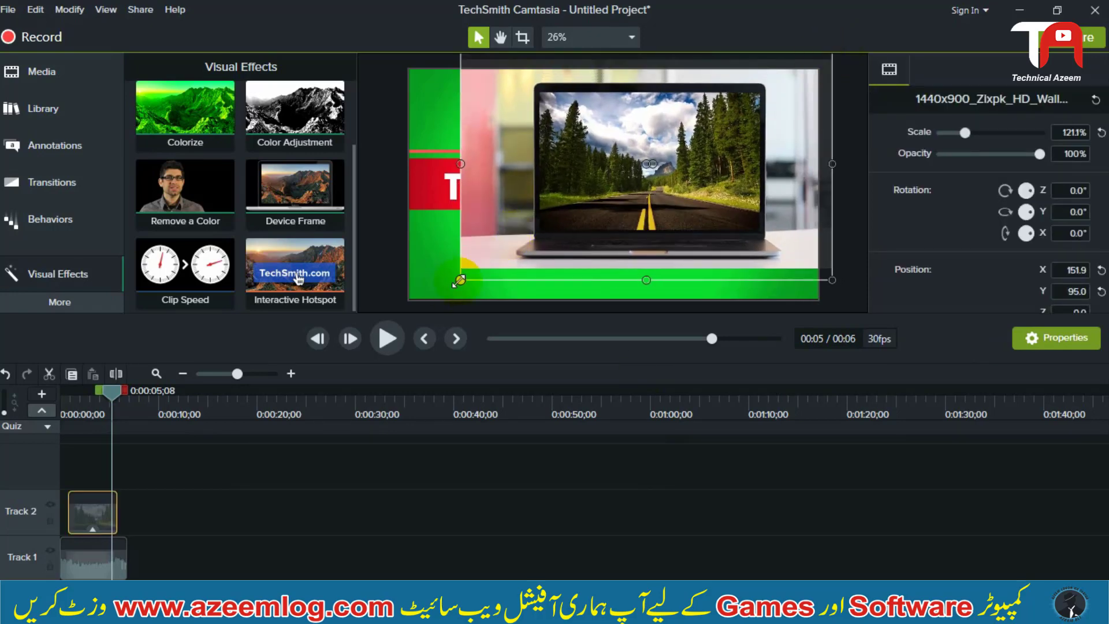
{"action": "left_click_drag", "start_coordinate": [460, 280], "coordinate": [397, 312]}
{"action": "left_click", "coordinate": [458, 269]}
{"action": "left_click_drag", "start_coordinate": [458, 269], "coordinate": [532, 233]}
{"action": "left_click", "coordinate": [825, 189]}
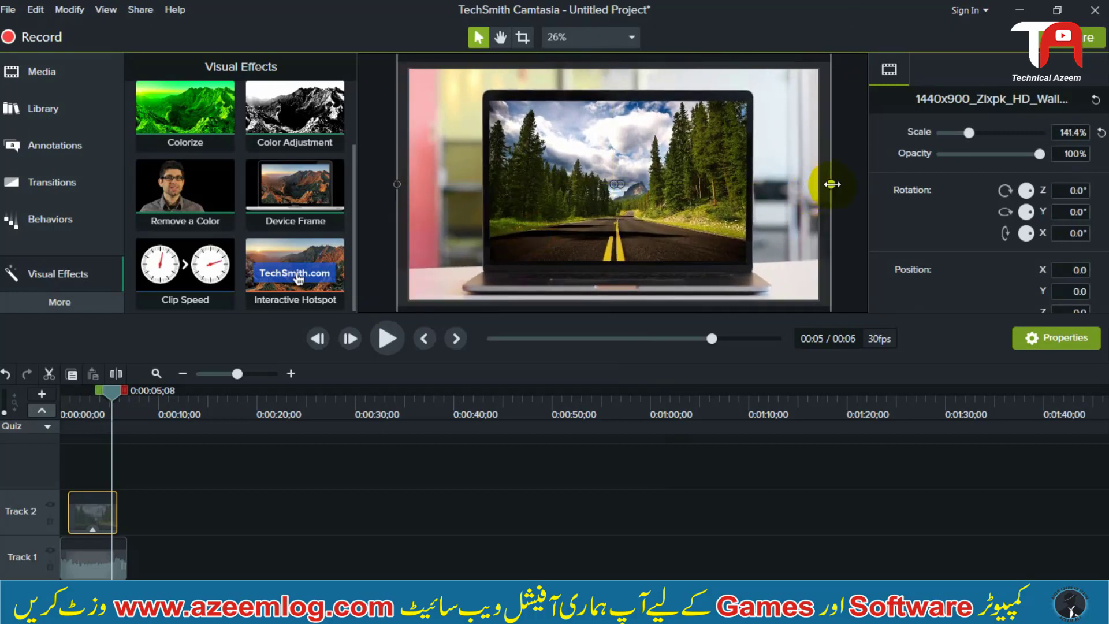
Enlarge the framed wallpaper to 157.2% and shift it down to about Y -96.2.
{"action": "left_click_drag", "start_coordinate": [831, 183], "coordinate": [878, 183]}
{"action": "left_click_drag", "start_coordinate": [716, 196], "coordinate": [675, 213]}
{"action": "left_click", "coordinate": [850, 69]}
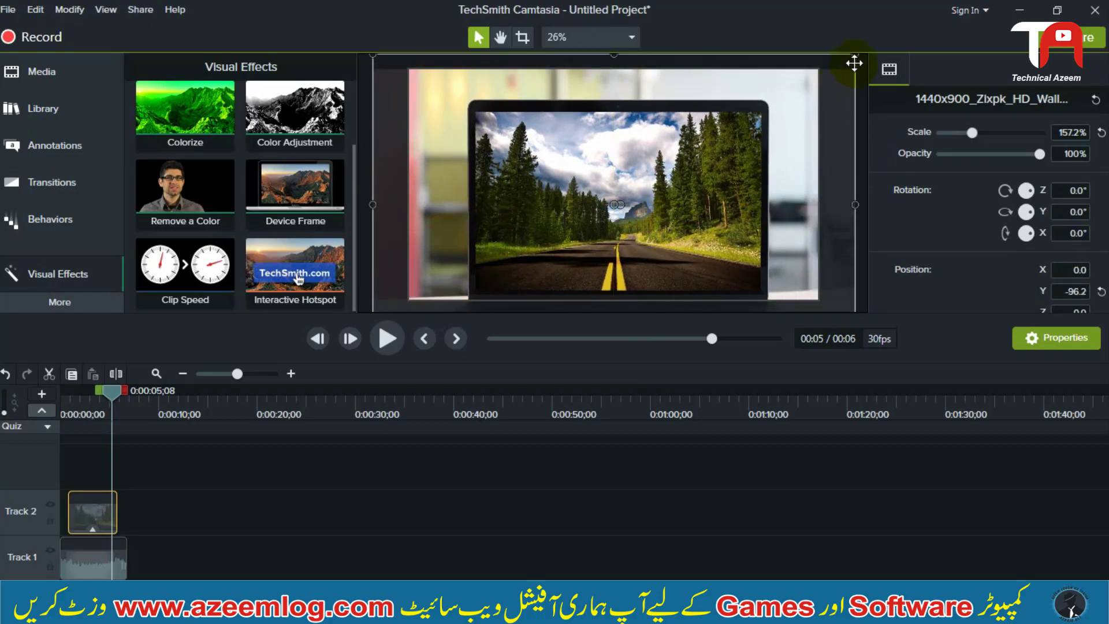
Shrink the framed wallpaper slightly and move it up and right so that the whole laptop fits on the canvas.
{"action": "left_click_drag", "start_coordinate": [856, 56], "coordinate": [796, 91]}
{"action": "left_click_drag", "start_coordinate": [688, 166], "coordinate": [723, 132]}
{"action": "left_click", "coordinate": [248, 529]}
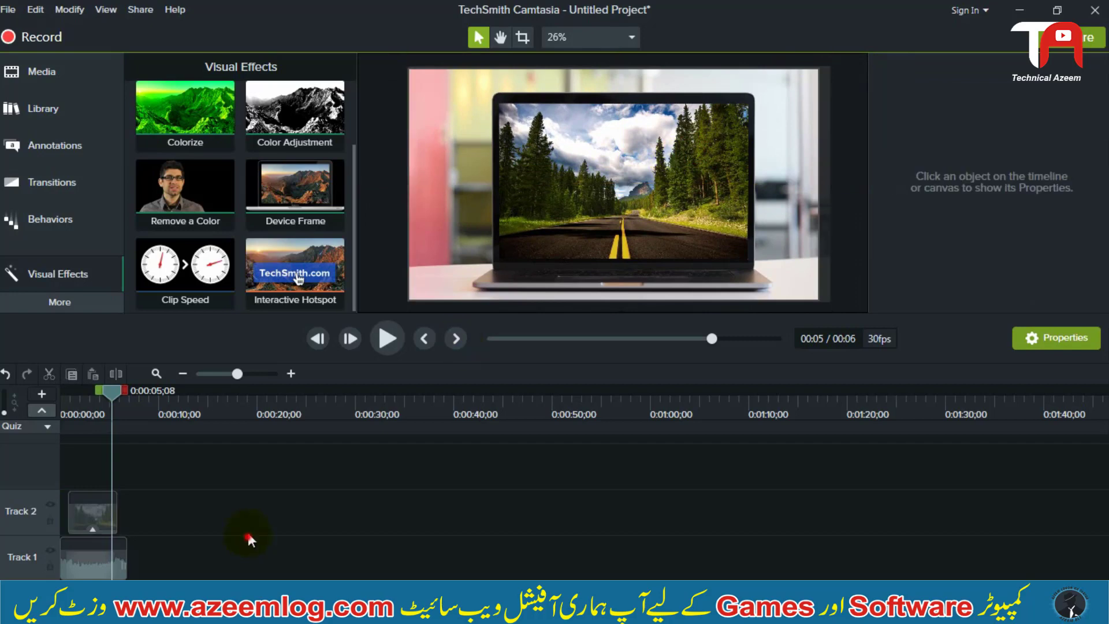
{"action": "left_click_drag", "start_coordinate": [225, 500], "coordinate": [62, 500]}
{"action": "left_click", "coordinate": [265, 473]}
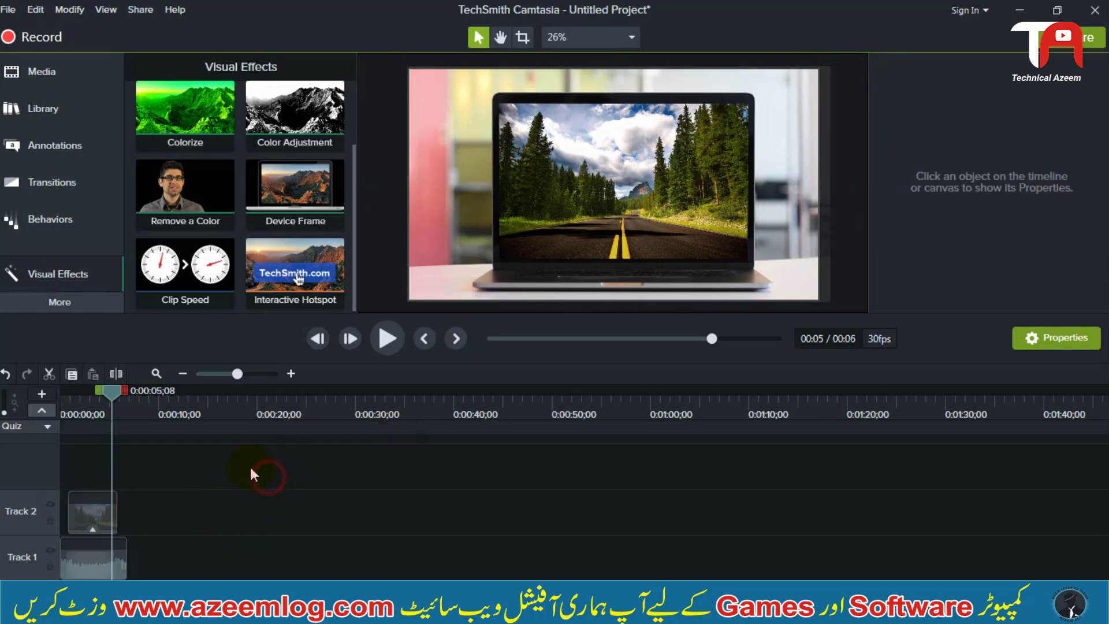
{"action": "left_click", "coordinate": [327, 203]}
{"action": "left_click", "coordinate": [833, 308]}
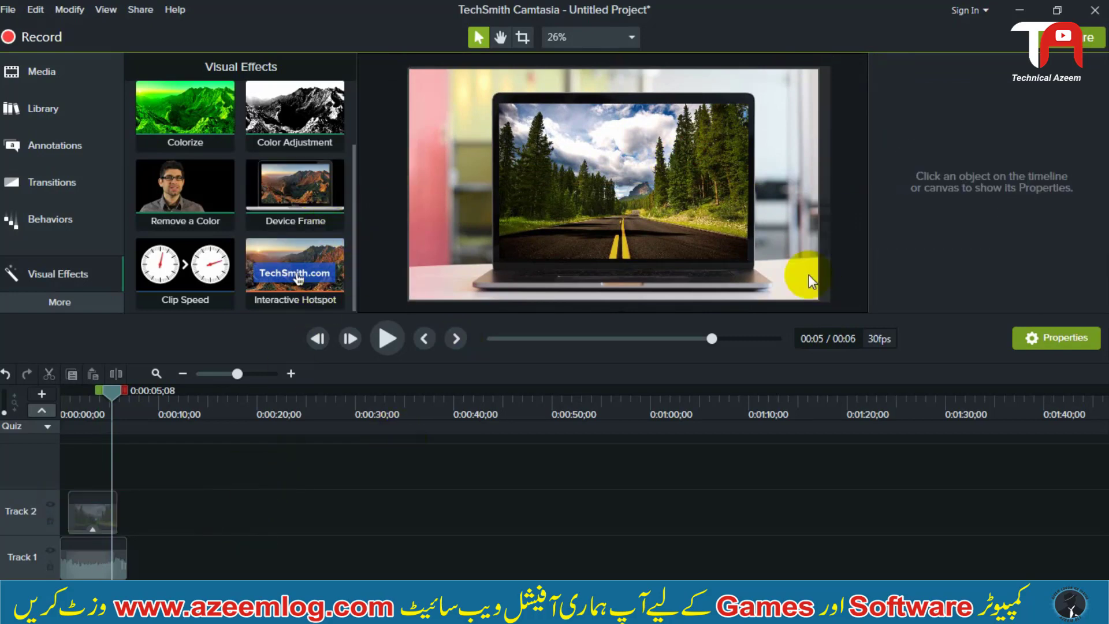
Delete the framed wallpaper clip from Track 2.
{"action": "left_click", "coordinate": [611, 224]}
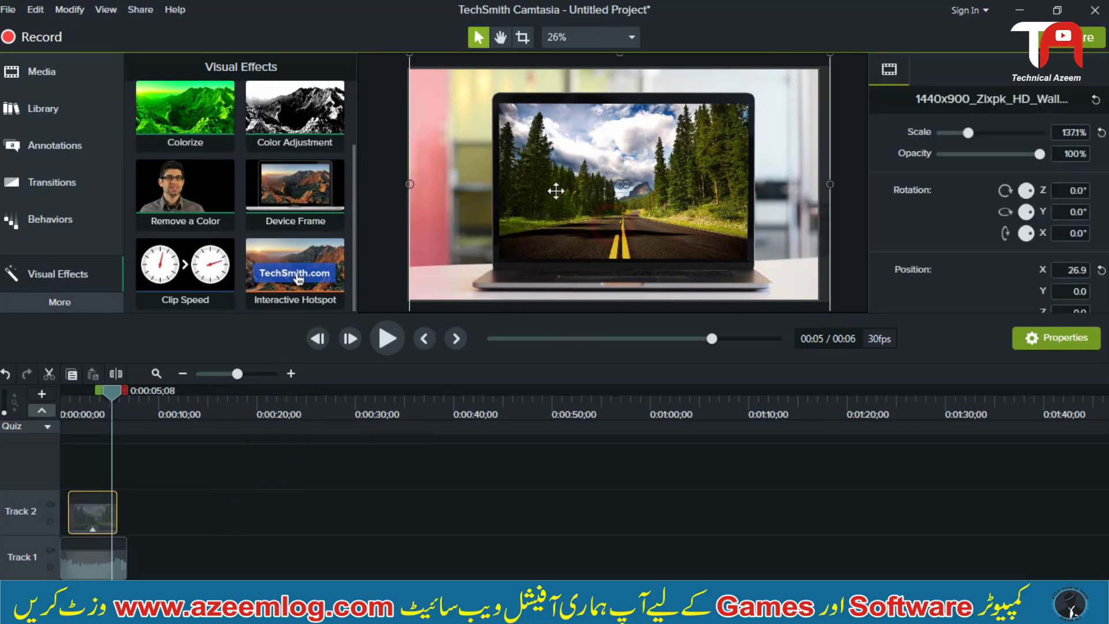
{"action": "left_click", "coordinate": [196, 482]}
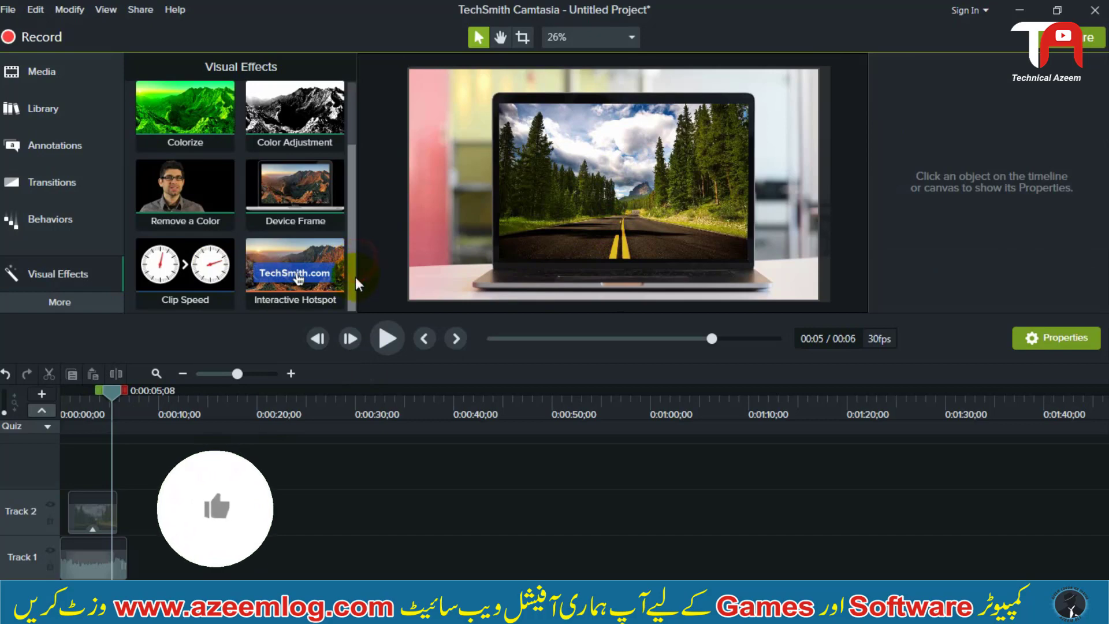
{"action": "left_click", "coordinate": [202, 263]}
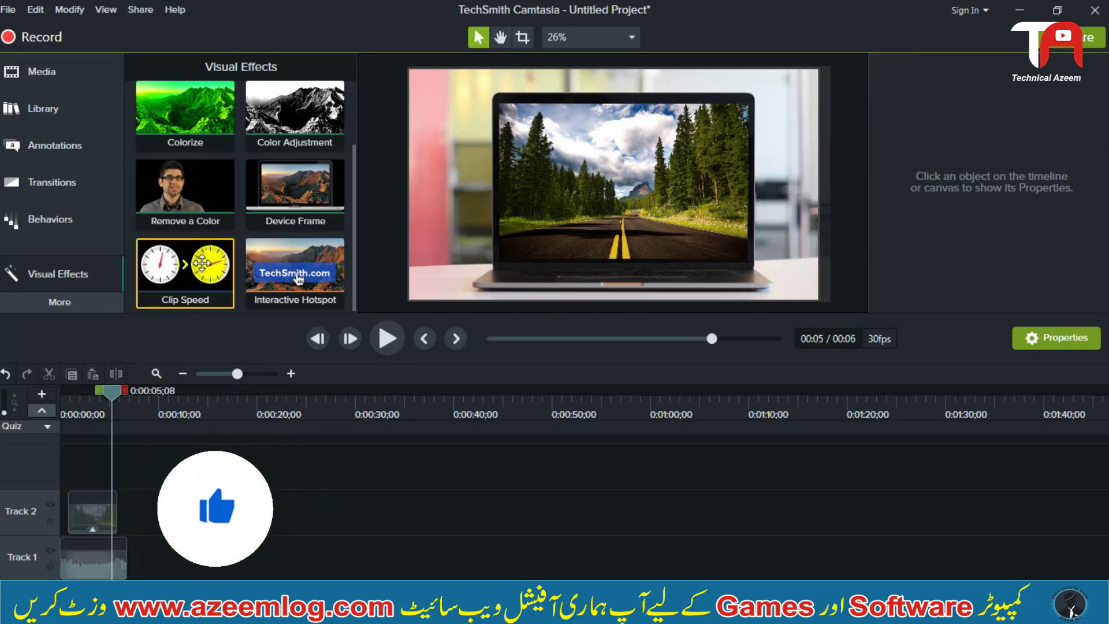
{"action": "left_click_drag", "start_coordinate": [202, 263], "coordinate": [152, 474]}
{"action": "left_click_drag", "start_coordinate": [23, 460], "coordinate": [12, 459]}
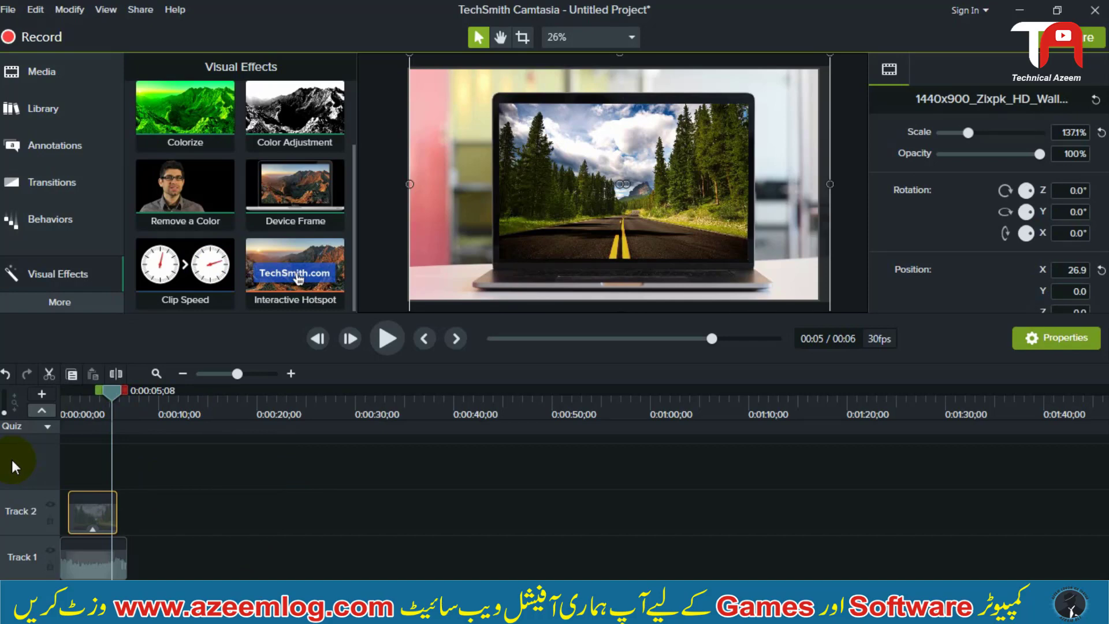
{"action": "key", "text": "Delete"}
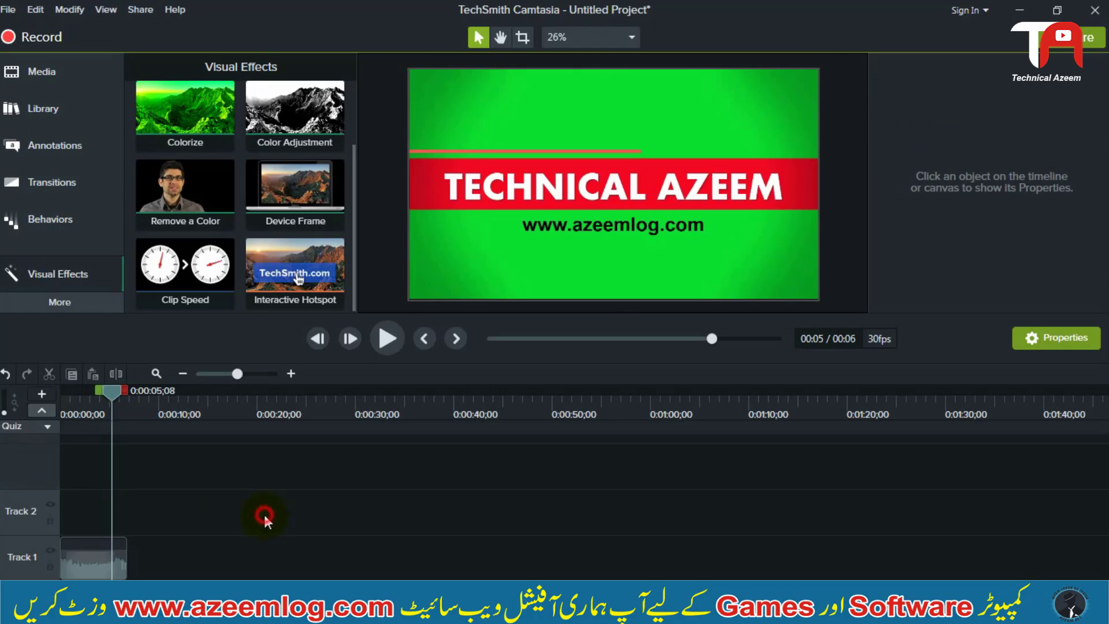
Apply the Clip Speed effect to the Intro clip on Track 1 and set its speed to 2.00x.
{"action": "mouse_move", "coordinate": [185, 266]}
{"action": "left_mouse_down"}
{"action": "mouse_move", "coordinate": [171, 472]}
{"action": "mouse_move", "coordinate": [99, 561]}
{"action": "left_mouse_up"}
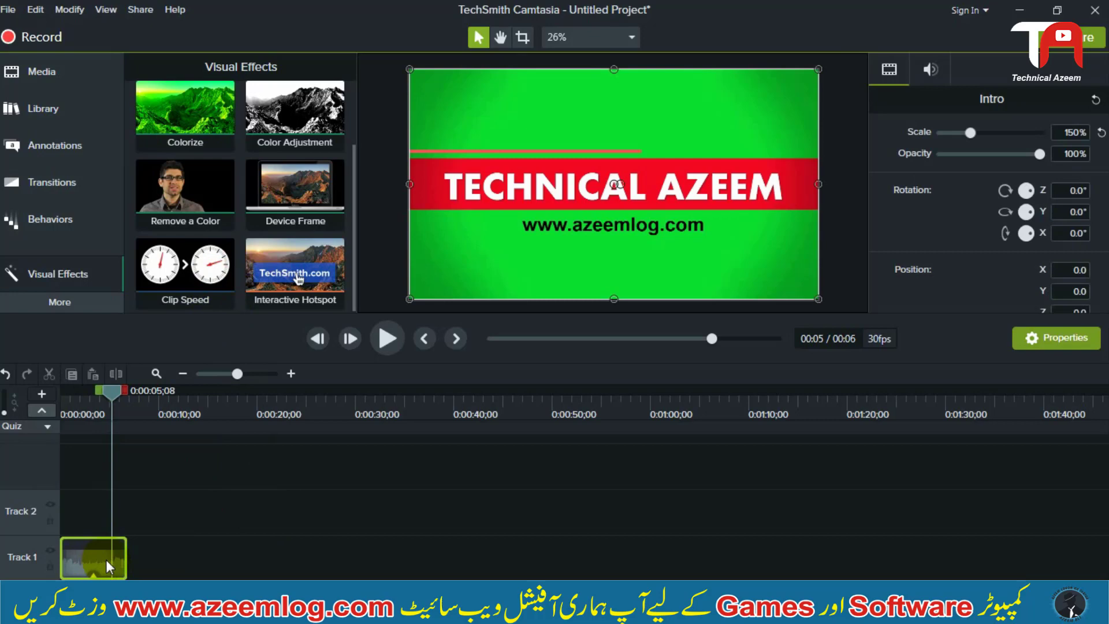
{"action": "left_click", "coordinate": [196, 542]}
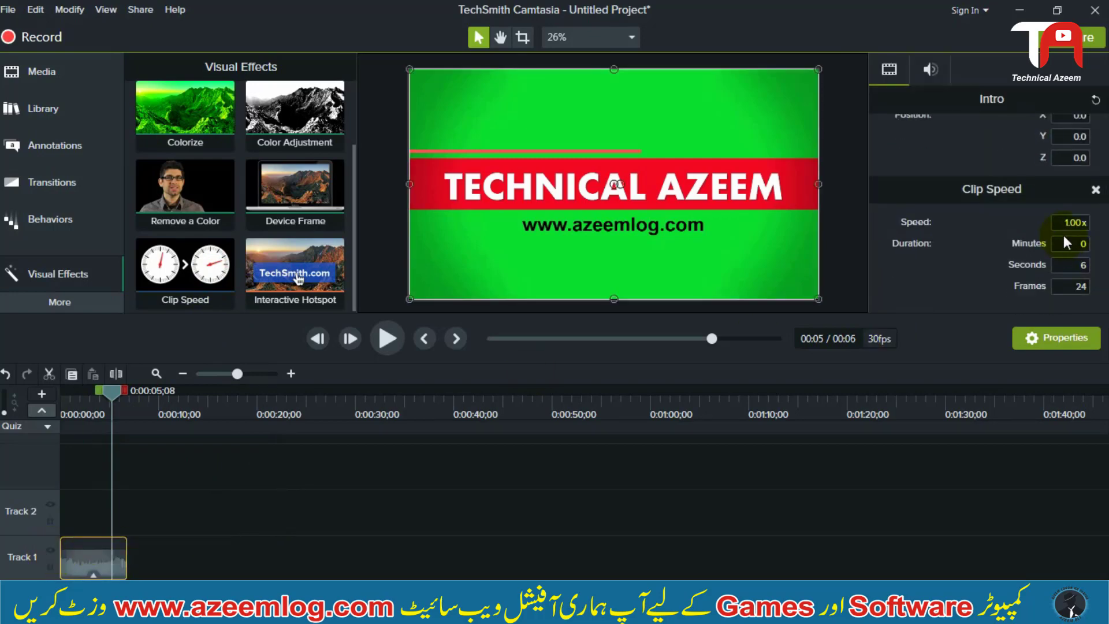
{"action": "left_click", "coordinate": [1065, 224]}
{"action": "left_click", "coordinate": [503, 523]}
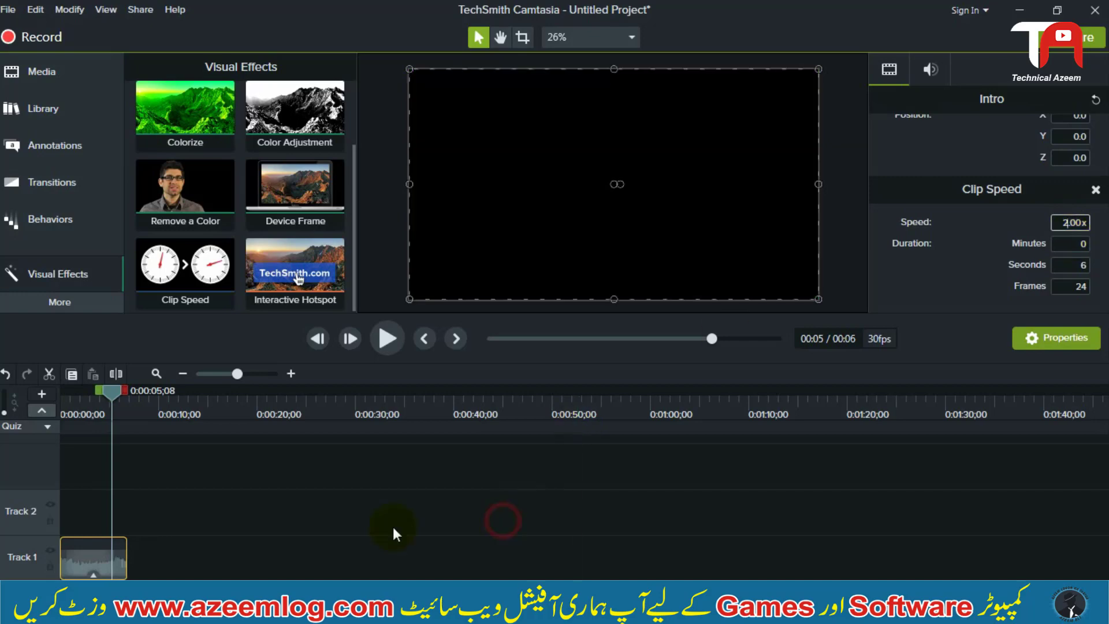
{"action": "left_click", "coordinate": [64, 557]}
{"action": "left_click", "coordinate": [131, 552]}
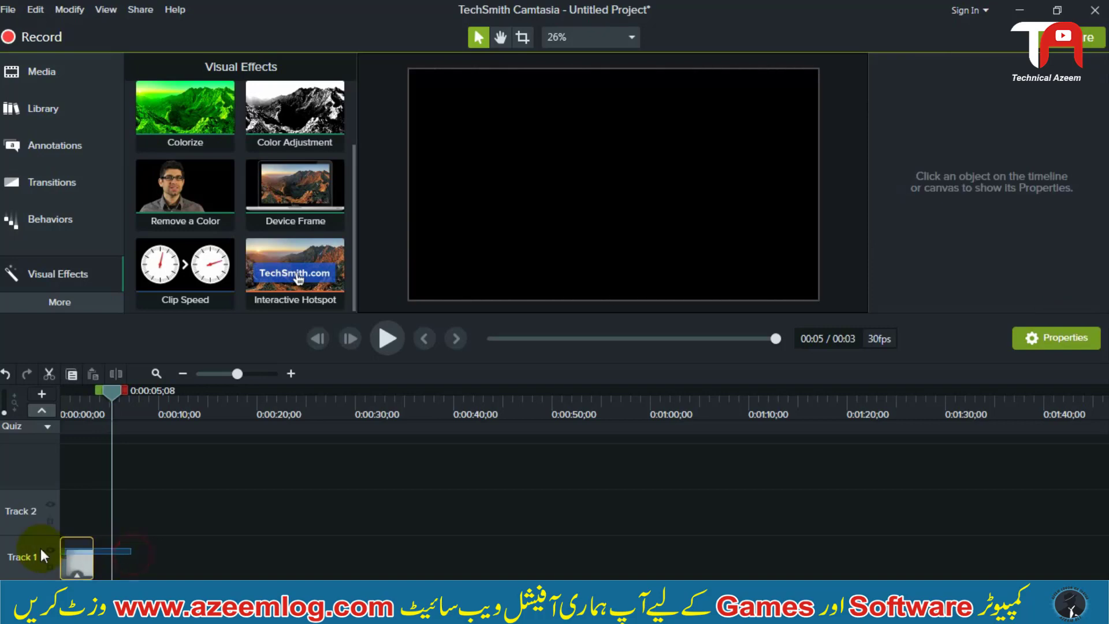
{"action": "left_click", "coordinate": [78, 554]}
{"action": "left_click", "coordinate": [158, 564]}
{"action": "left_click", "coordinate": [36, 546]}
{"action": "left_click", "coordinate": [171, 536]}
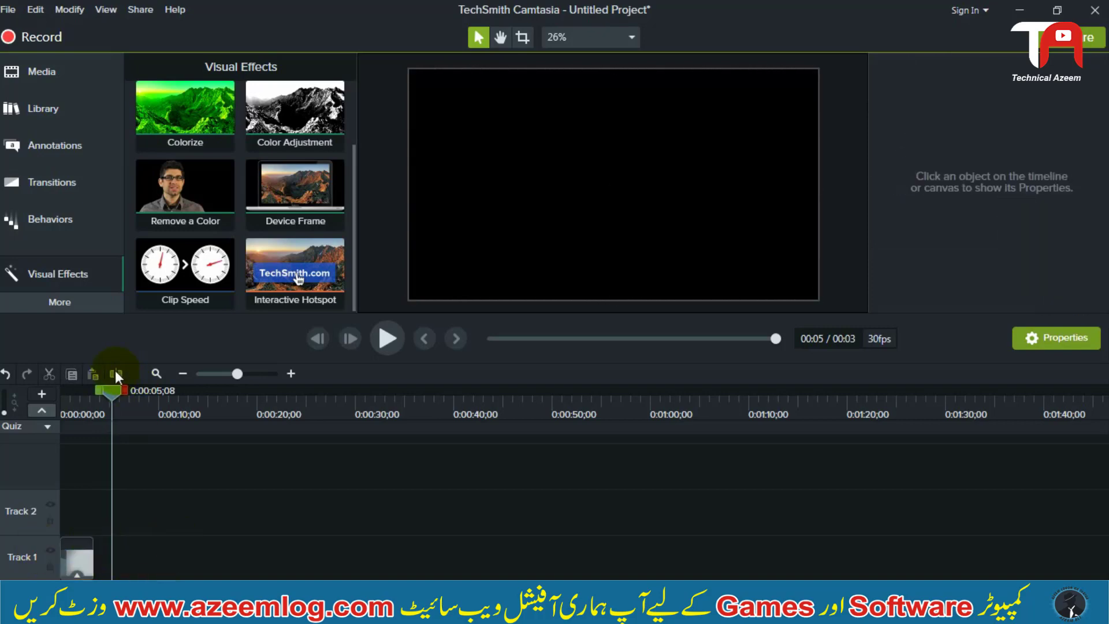
Play the sped-up Intro clip from the beginning to preview its faster playback.
{"action": "left_click_drag", "start_coordinate": [111, 388], "coordinate": [83, 388]}
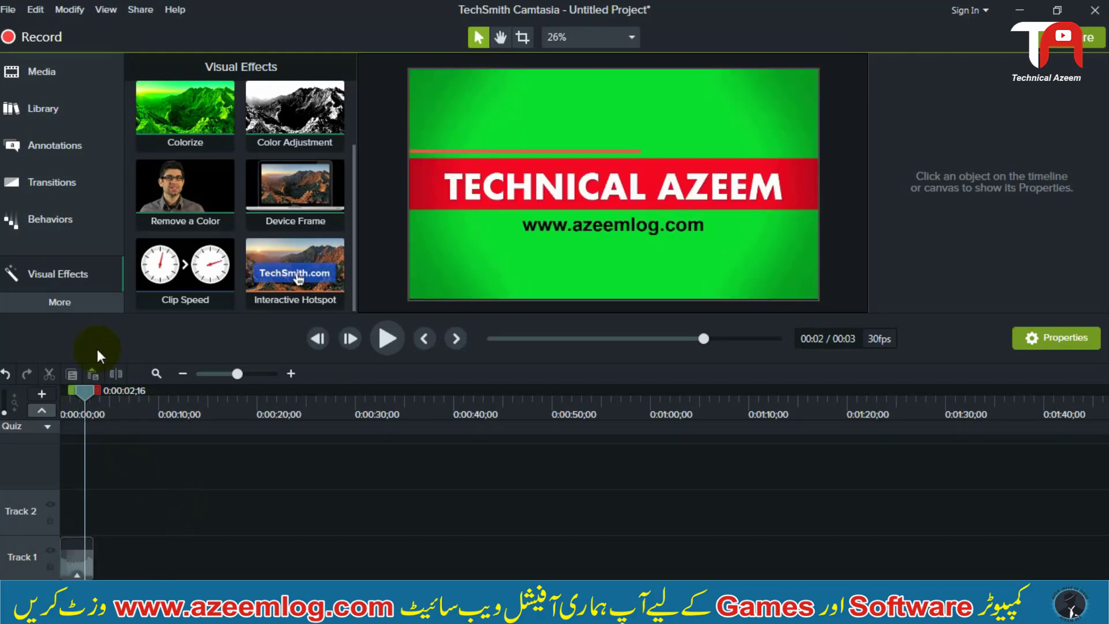
{"action": "left_click_drag", "start_coordinate": [80, 393], "coordinate": [62, 394]}
{"action": "left_click", "coordinate": [397, 340]}
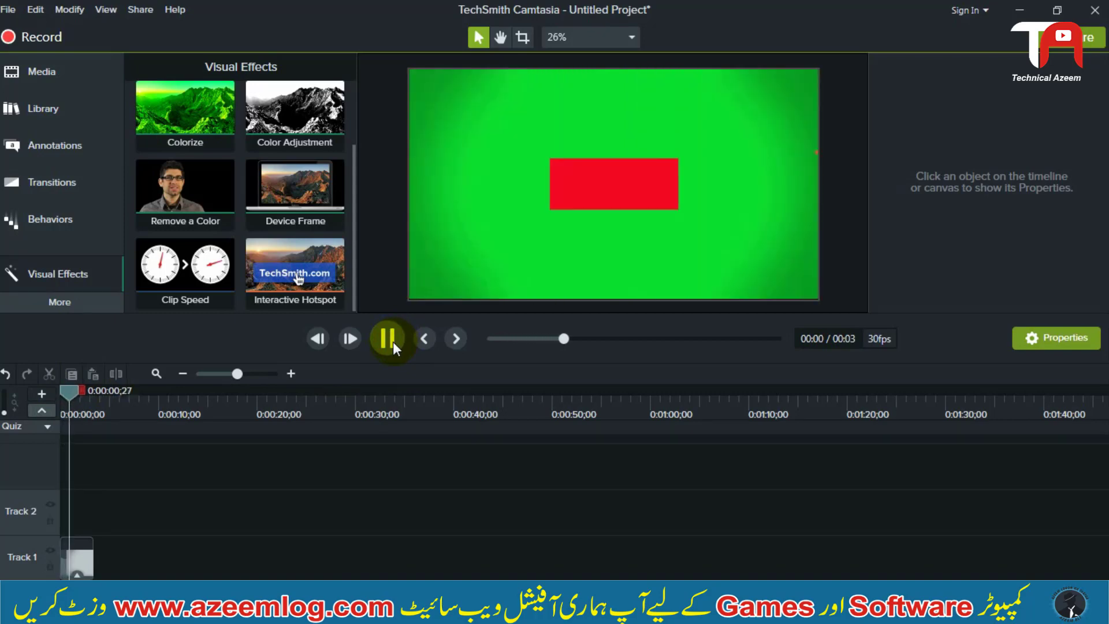
{"action": "left_click", "coordinate": [393, 341]}
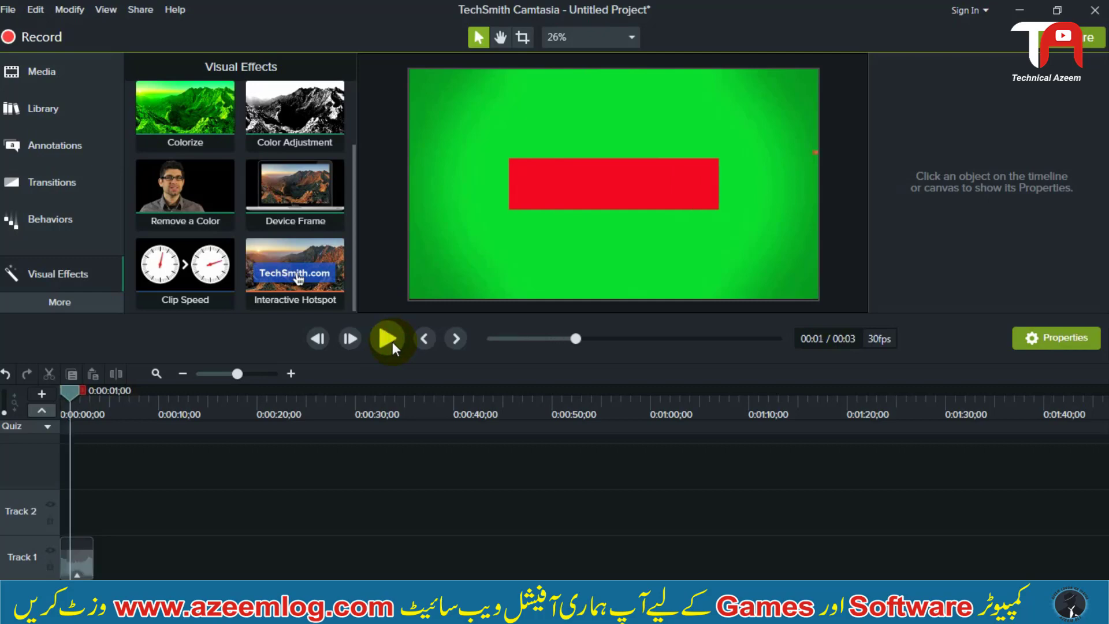
{"action": "left_click", "coordinate": [393, 342]}
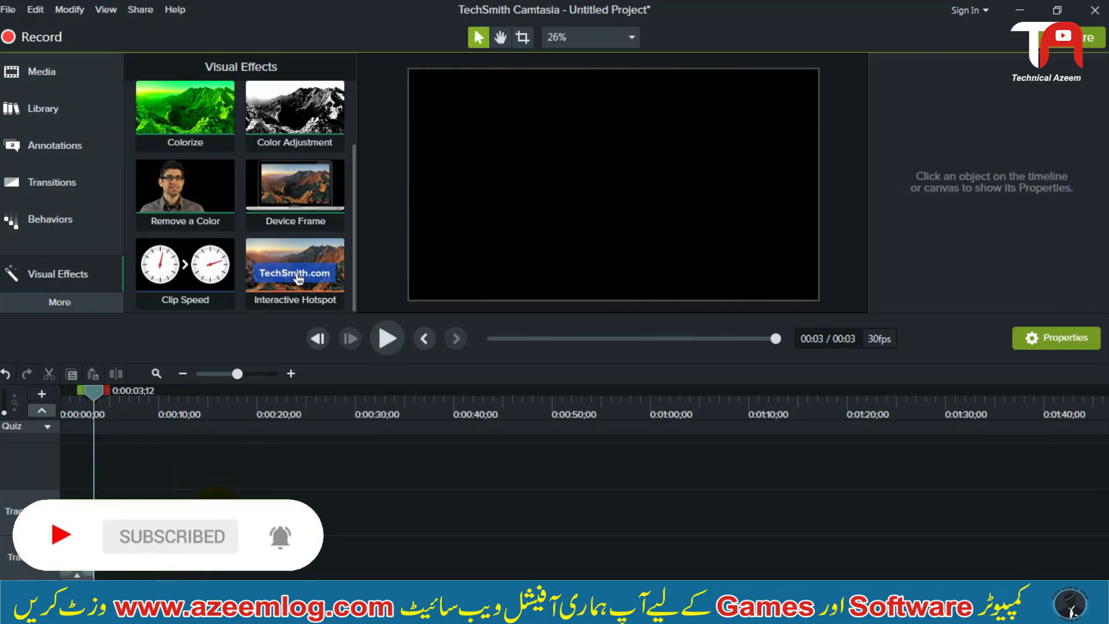
Apply the Interactive Hotspot effect to the Intro clip on Track 1, keeping its scale at 150%.
{"action": "left_click_drag", "start_coordinate": [312, 272], "coordinate": [91, 569]}
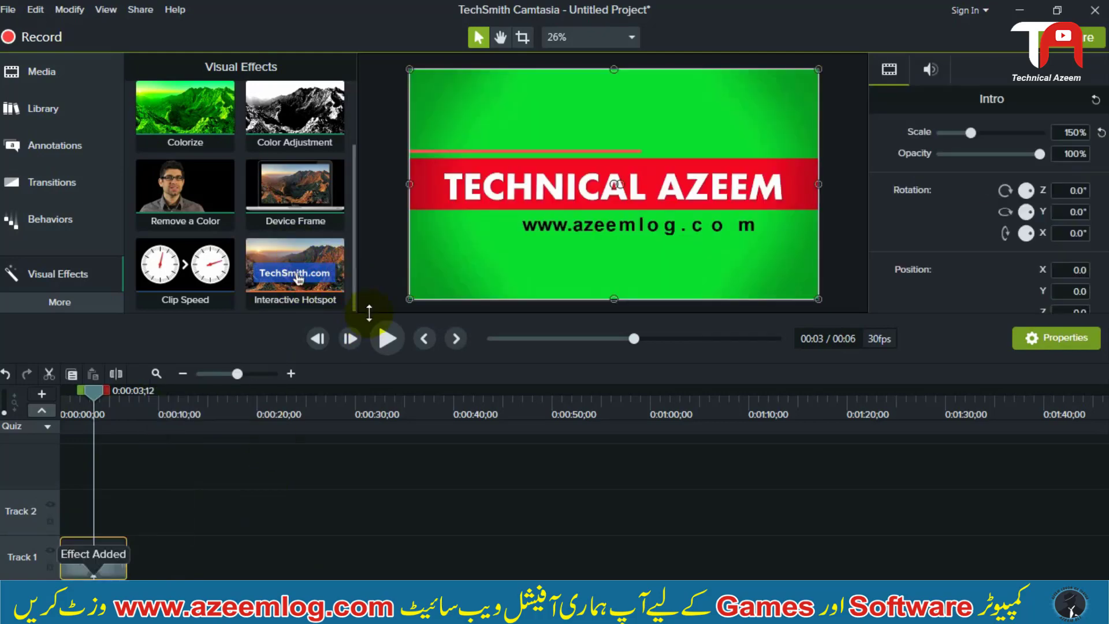
{"action": "mouse_move", "coordinate": [408, 299]}
{"action": "left_mouse_down"}
{"action": "mouse_move", "coordinate": [416, 263]}
{"action": "mouse_move", "coordinate": [404, 316]}
{"action": "left_mouse_up"}
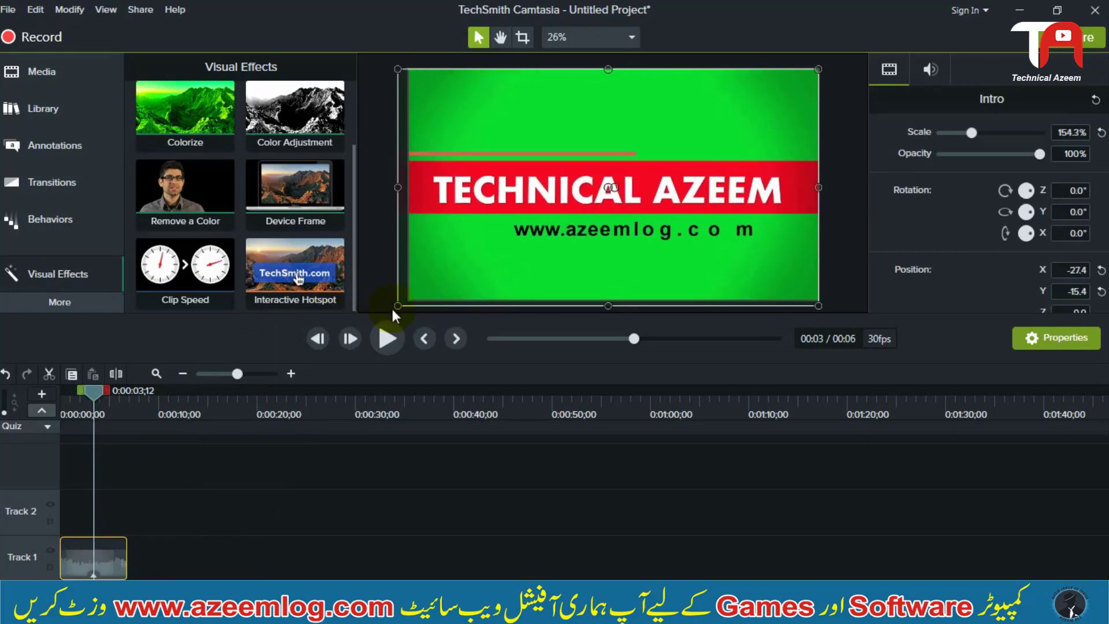
{"action": "left_click_drag", "start_coordinate": [393, 308], "coordinate": [401, 299]}
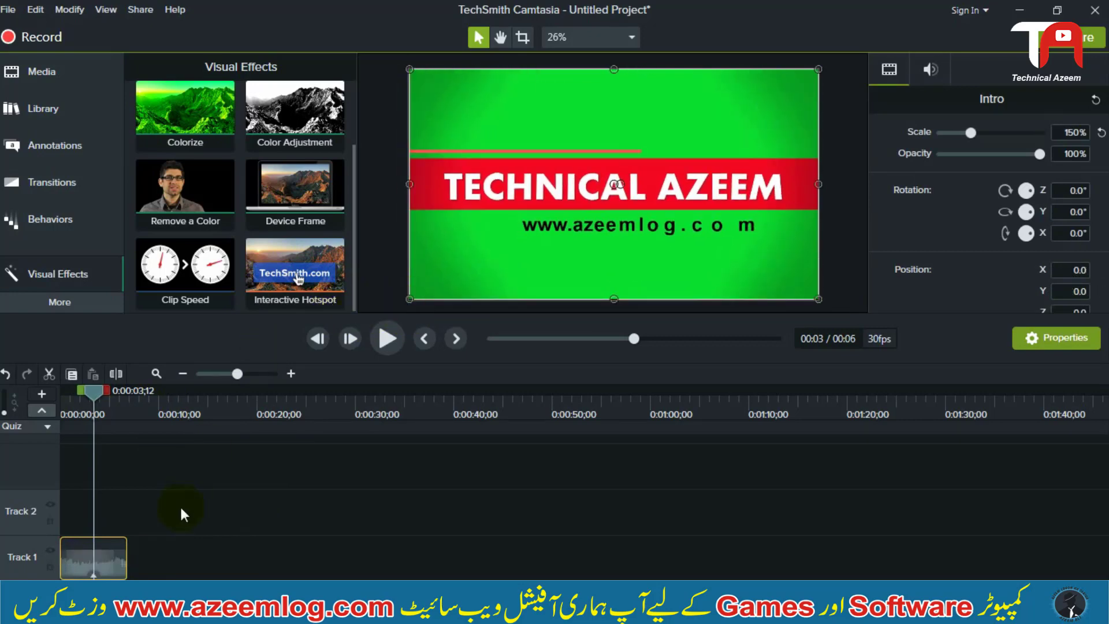
{"action": "left_click_drag", "start_coordinate": [181, 509], "coordinate": [53, 577]}
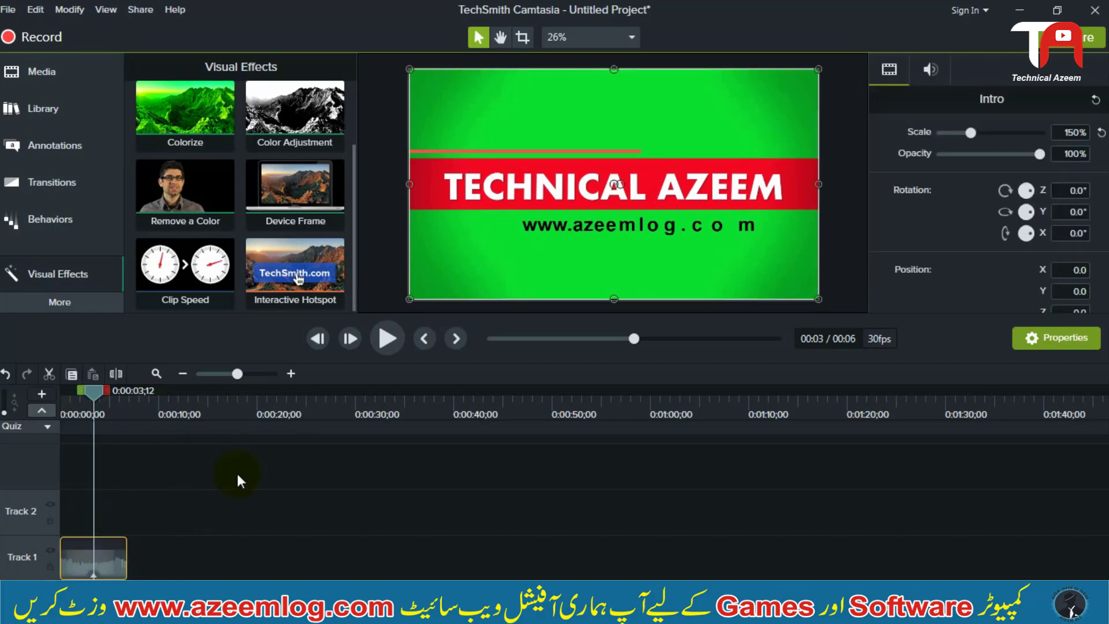